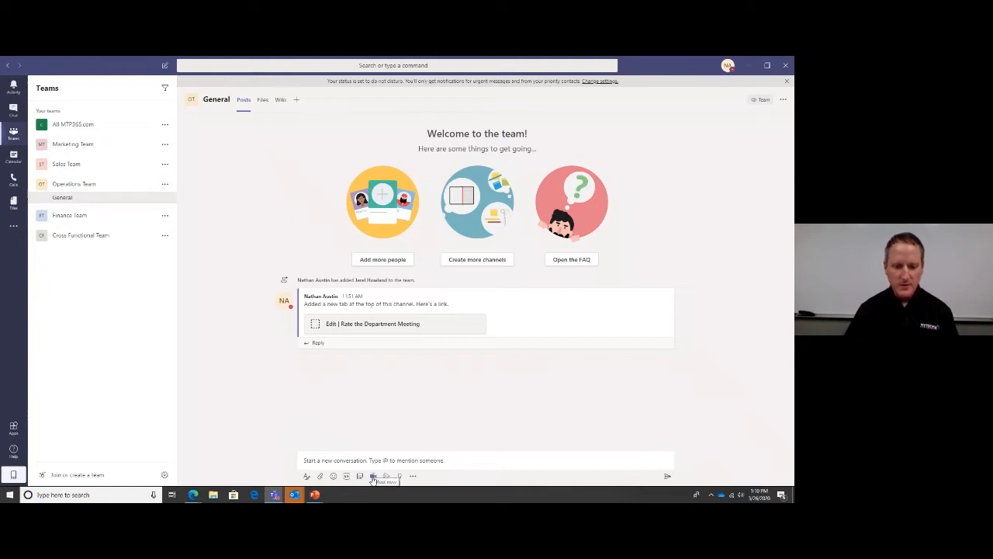
# - Begin scheduling a meeting in the Operations Team's General channel with the subject "Weekly Virtual Team Meeting"
pyautogui.click(374, 477)
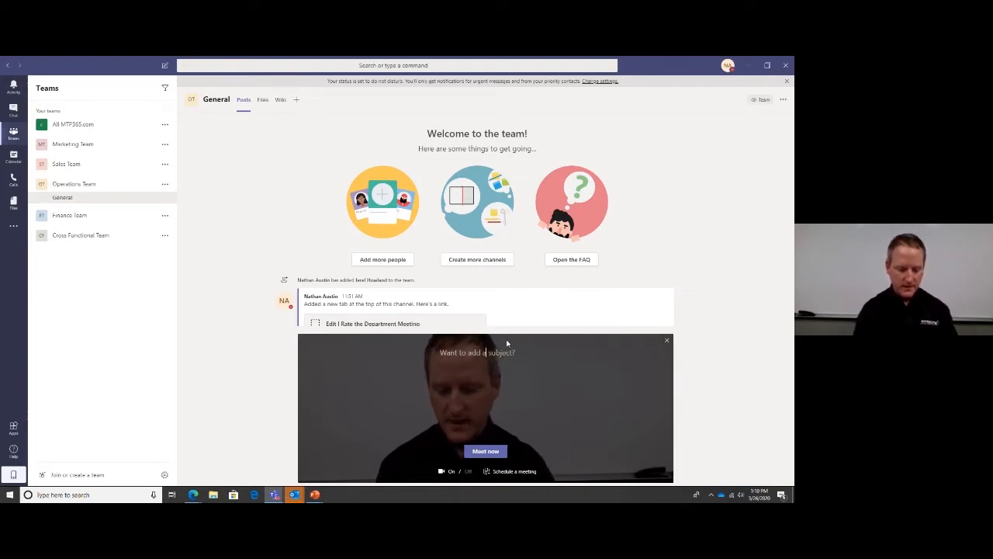
pyautogui.write('Week')
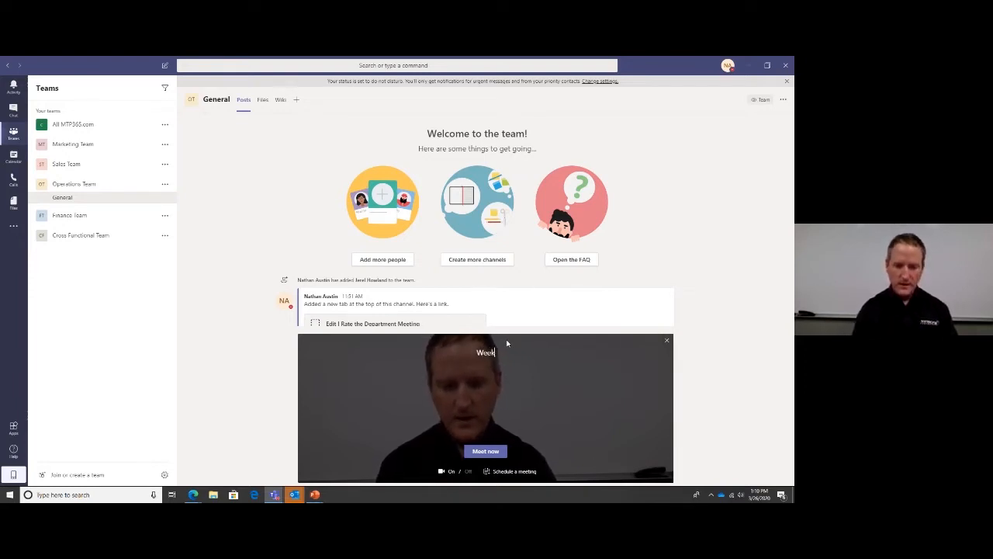
pyautogui.write('ly Virtu')
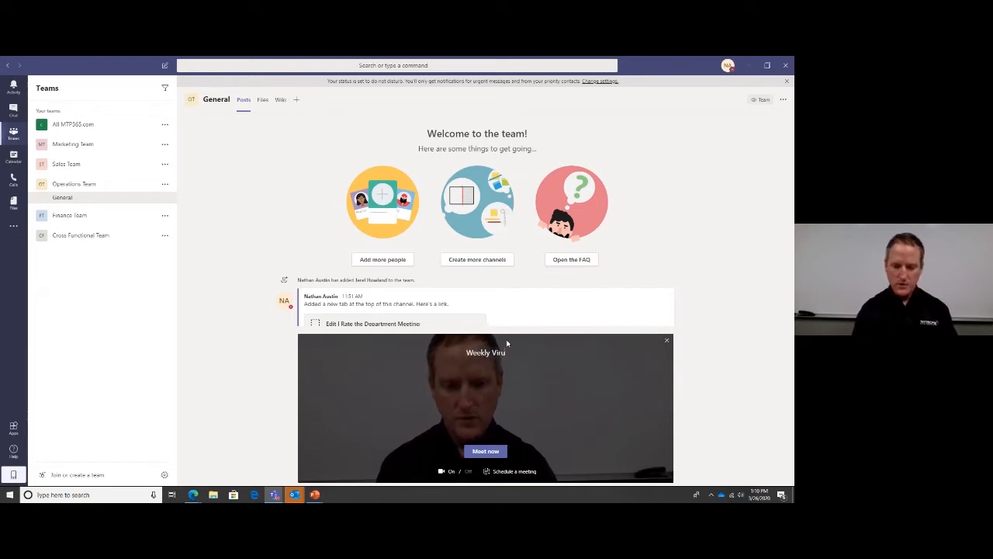
pyautogui.write('al')
pyautogui.press('BackSpace')
pyautogui.press('BackSpace')
pyautogui.press('BackSpace')
pyautogui.press('BackSpace')
pyautogui.write('tual')
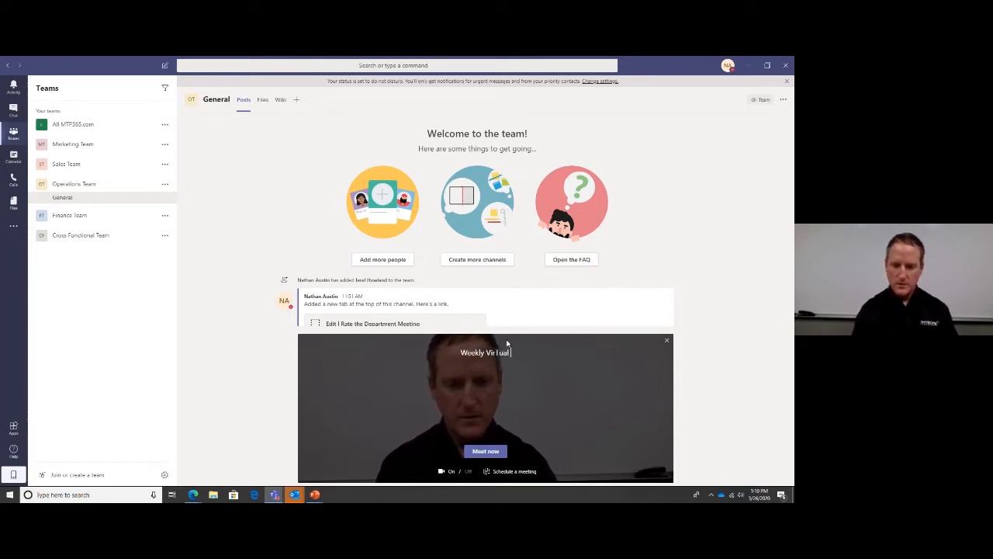
pyautogui.press('BackSpace')
pyautogui.press('BackSpace')
pyautogui.press('BackSpace')
pyautogui.press('BackSpace')
pyautogui.press('BackSpace')
pyautogui.write('tua')
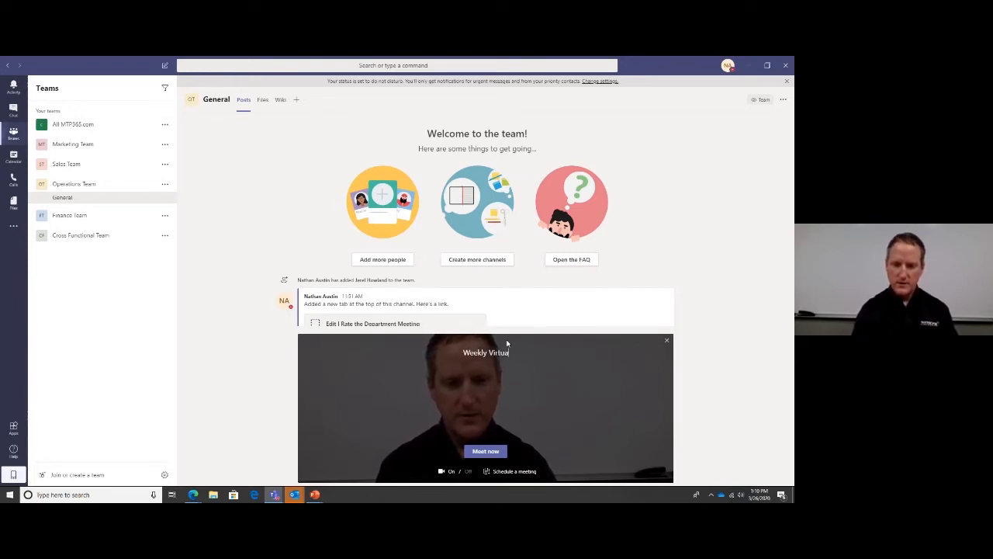
pyautogui.write('l Team Meeting')
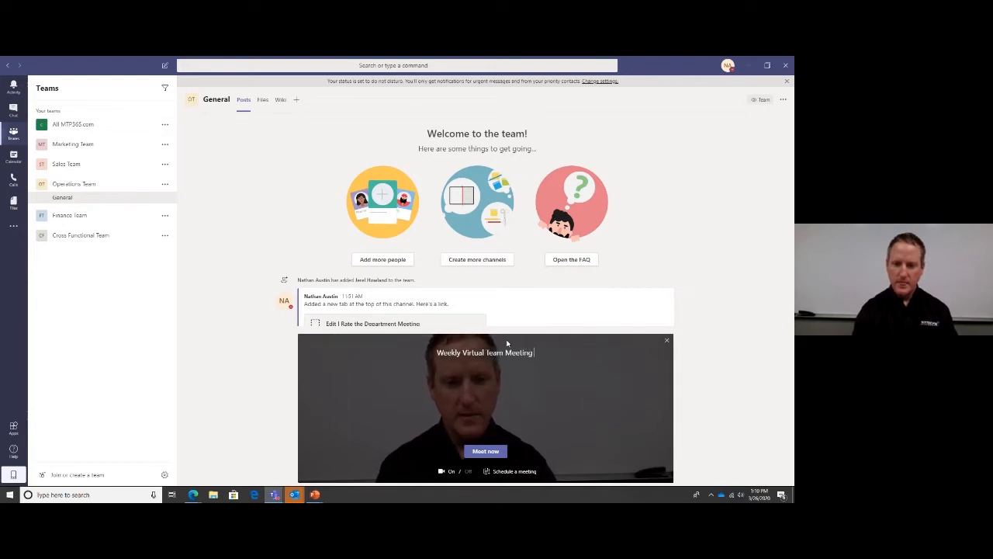
pyautogui.click(513, 472)
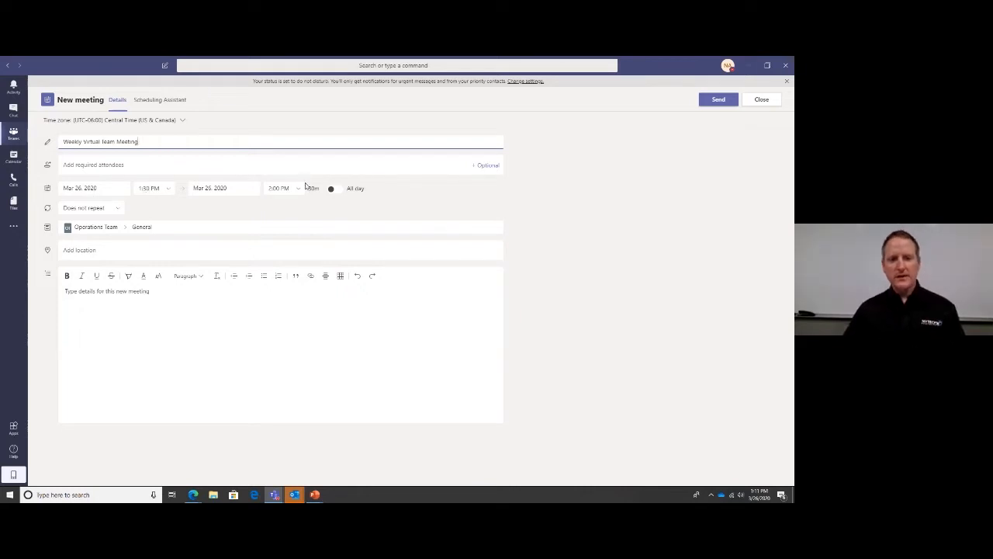
# - Set the meeting to Mar 30, 2020, from 8:00 AM to 9:00 AM
pyautogui.click(122, 189)
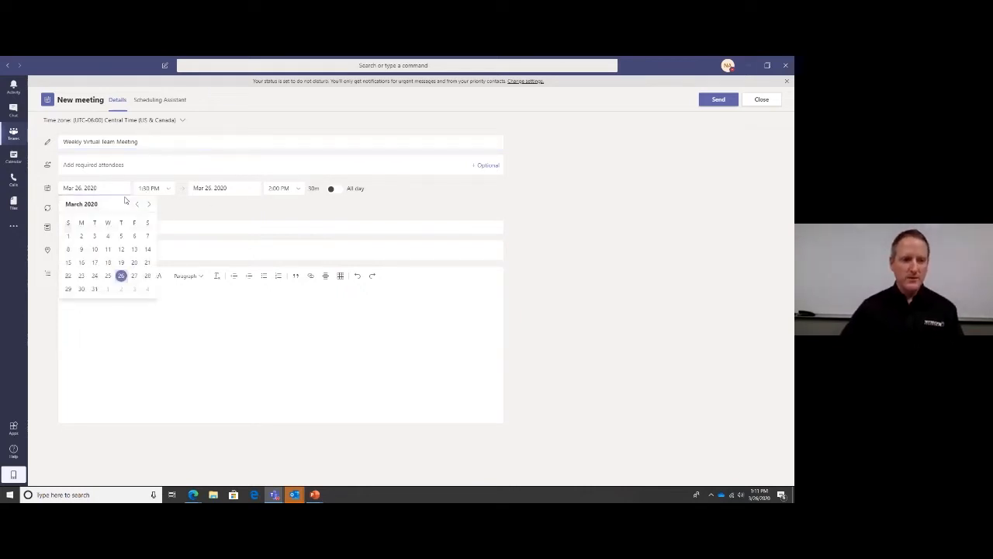
pyautogui.click(80, 289)
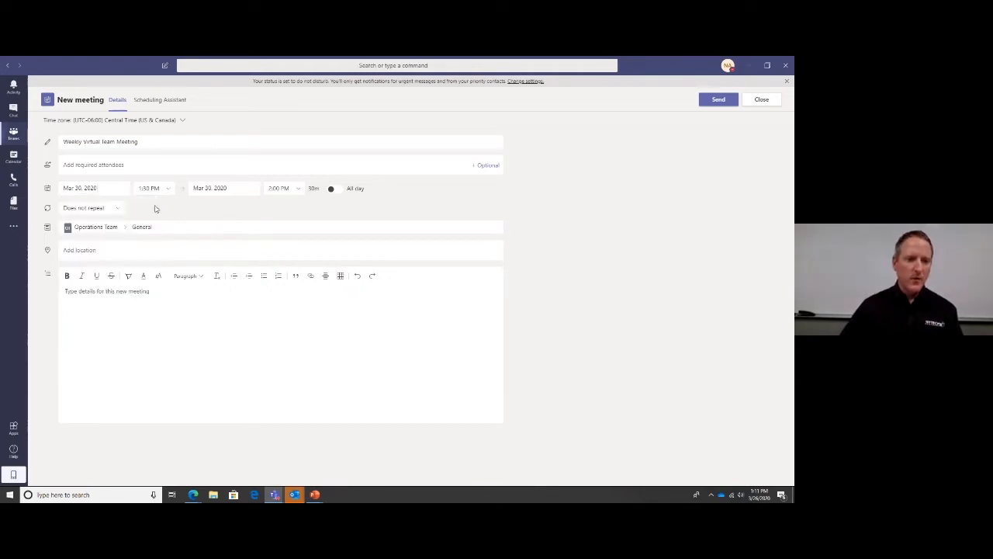
pyautogui.click(167, 188)
pyautogui.scroll(3, 173, 215)
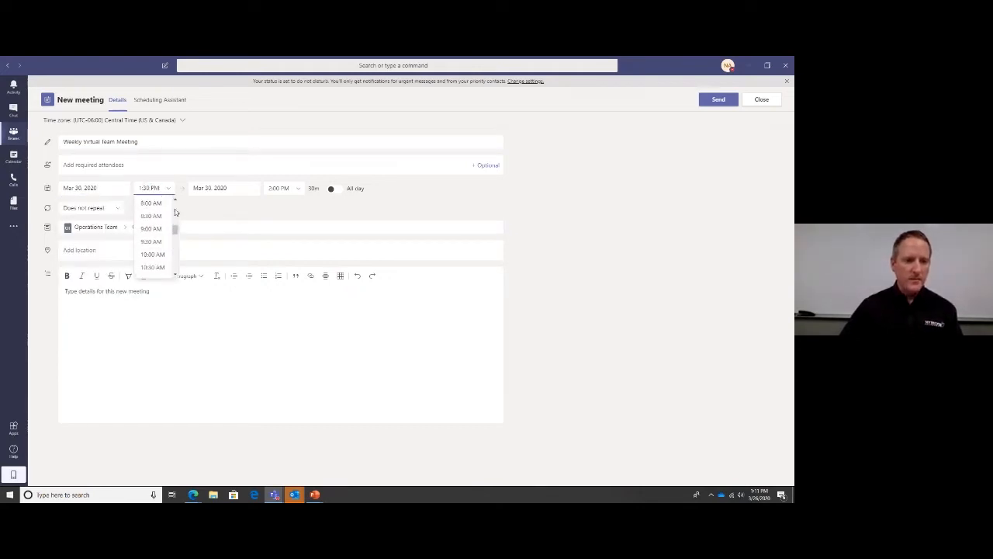
pyautogui.click(158, 216)
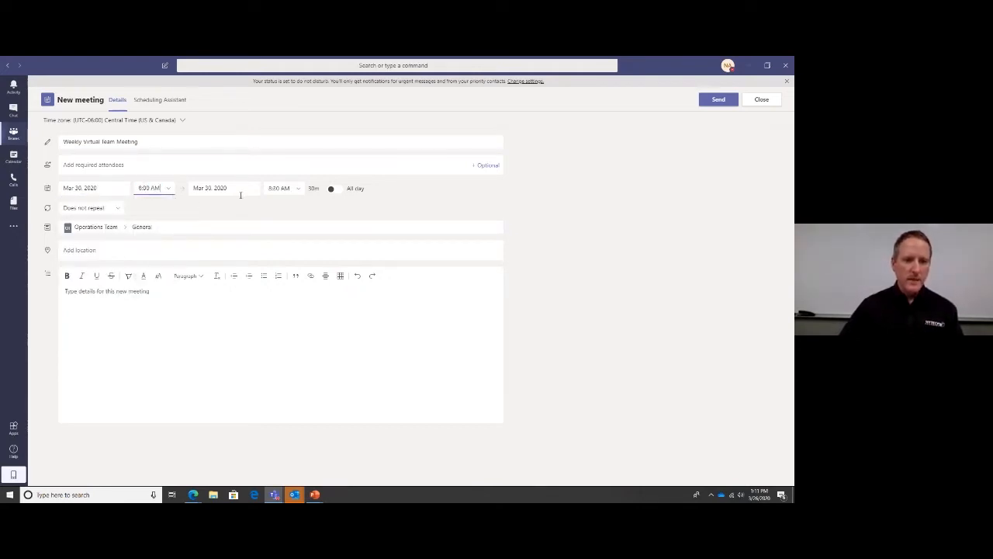
pyautogui.click(299, 188)
pyautogui.click(295, 219)
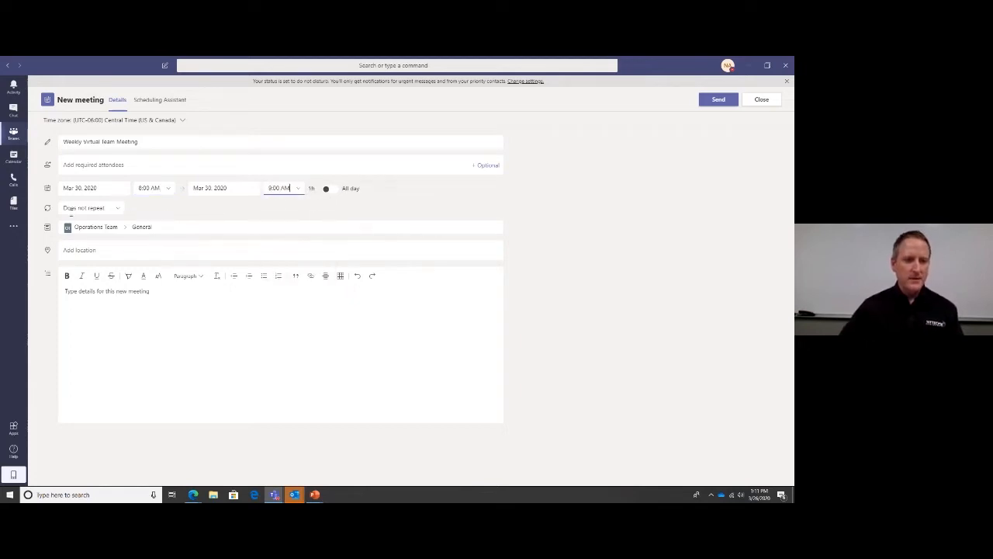
# - Make the meeting repeat weekly, leave the location empty and send the invitation
pyautogui.click(117, 211)
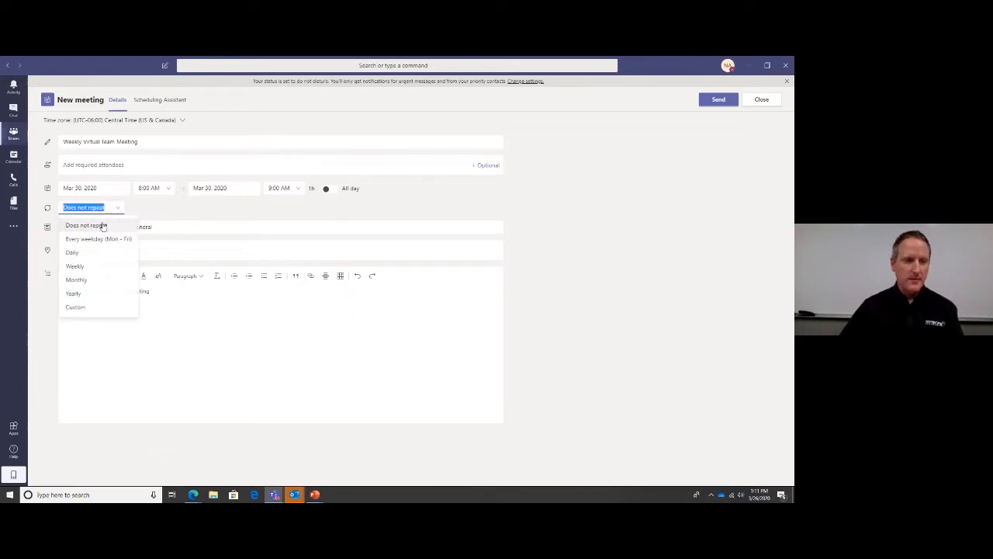
pyautogui.click(81, 266)
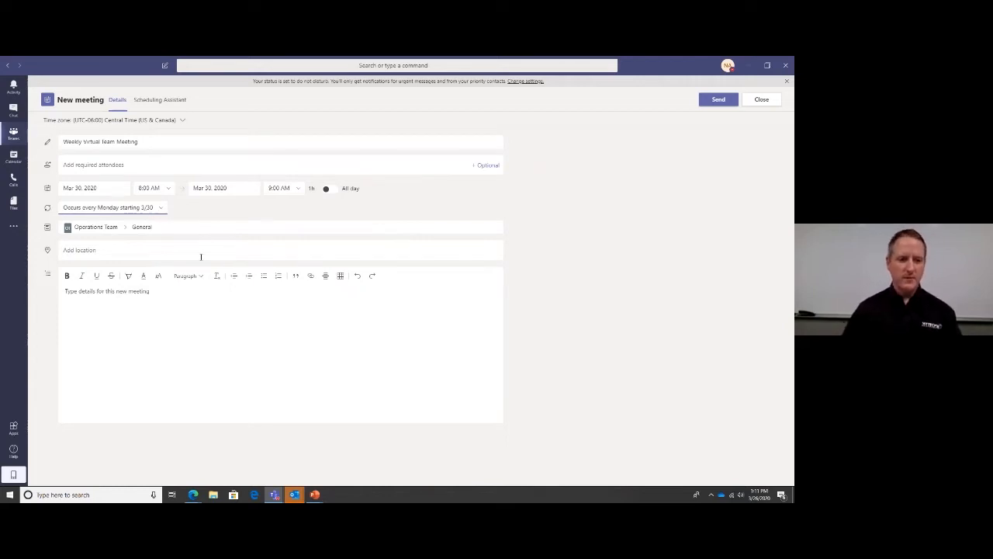
pyautogui.click(84, 252)
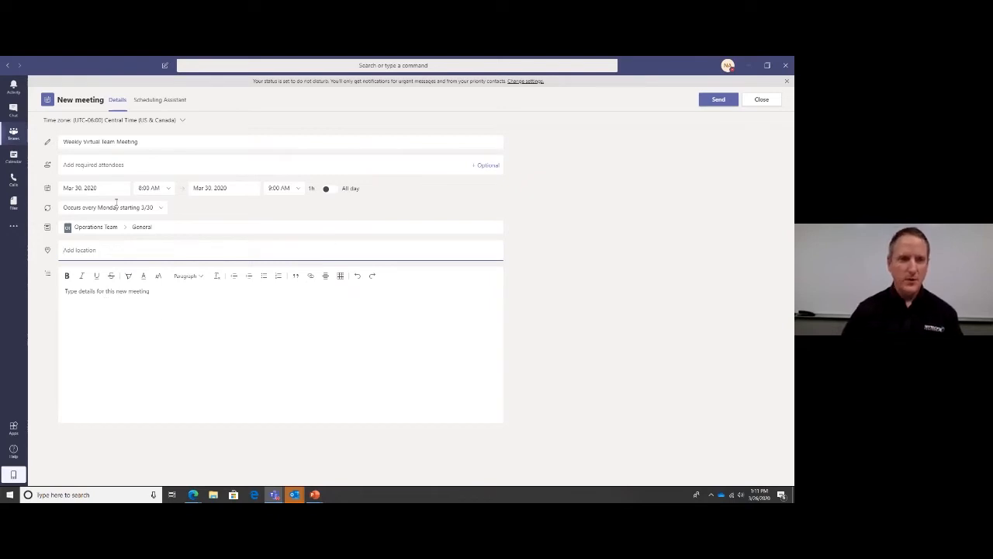
pyautogui.click(718, 102)
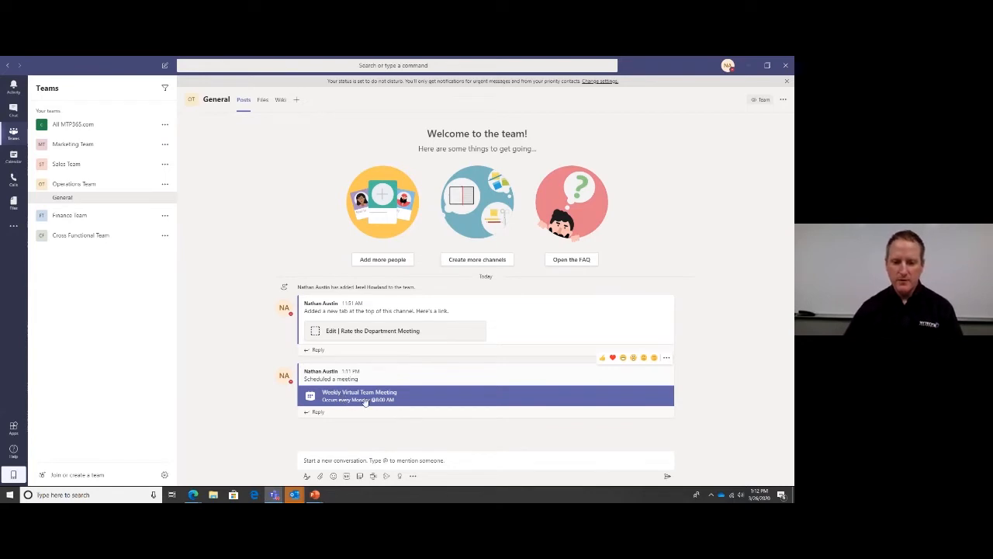
# - Review the details of the Weekly Virtual Team Meeting in next week's calendar and return to the General channel
pyautogui.click(14, 159)
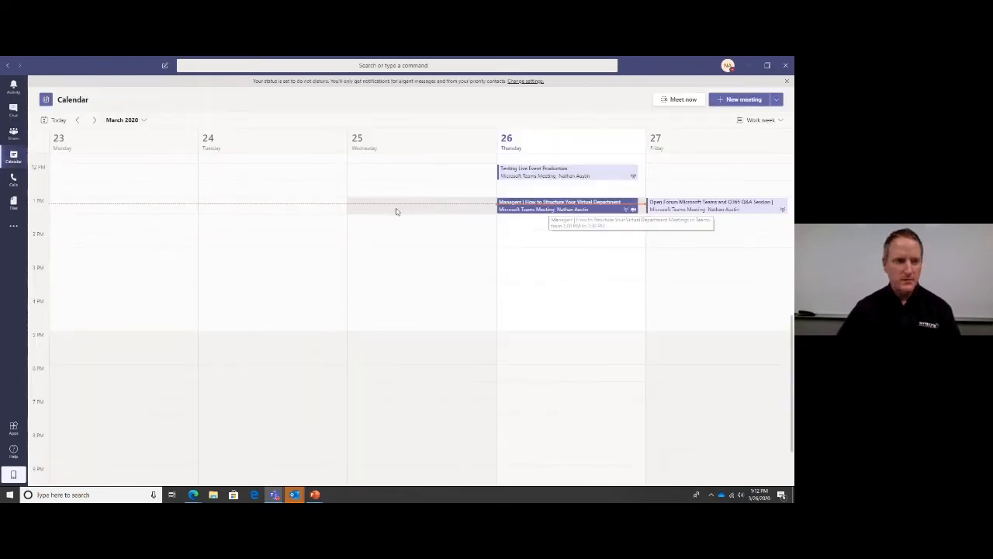
pyautogui.click(95, 121)
pyautogui.scroll(3, 117, 182)
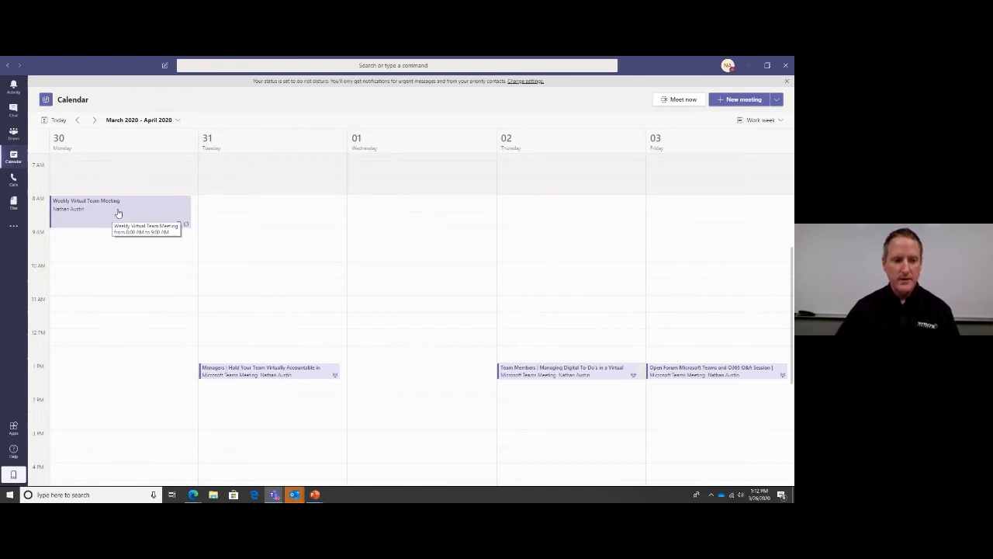
pyautogui.click(118, 212)
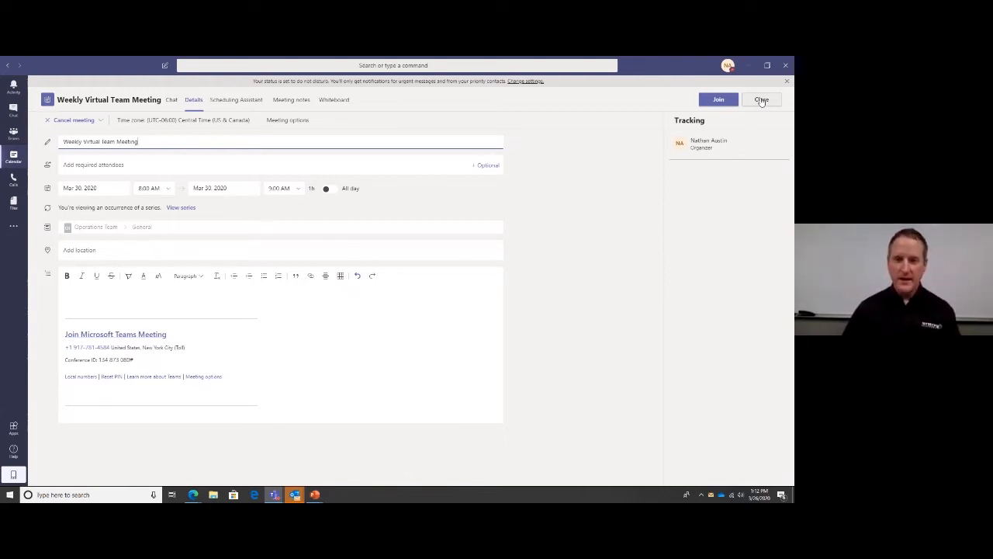
pyautogui.click(762, 101)
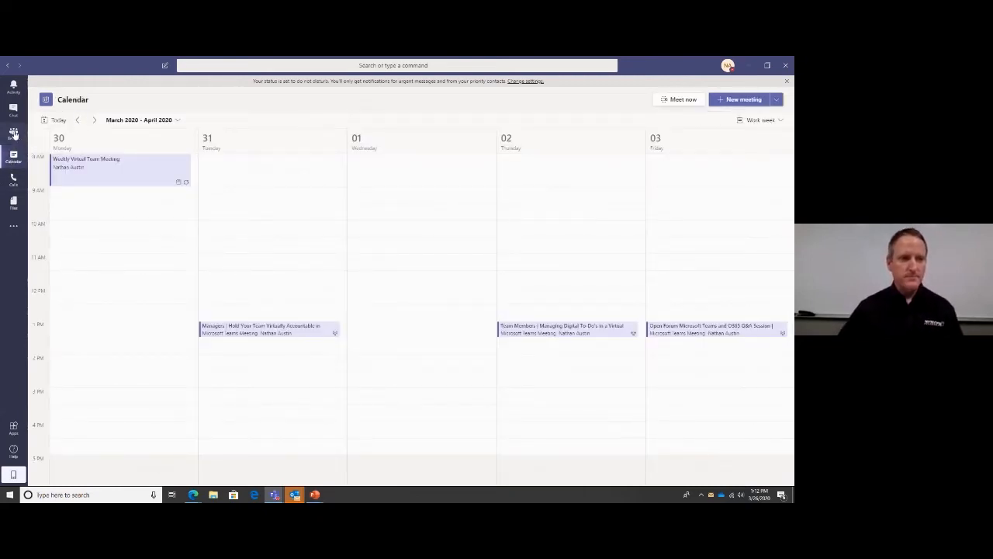
pyautogui.click(14, 134)
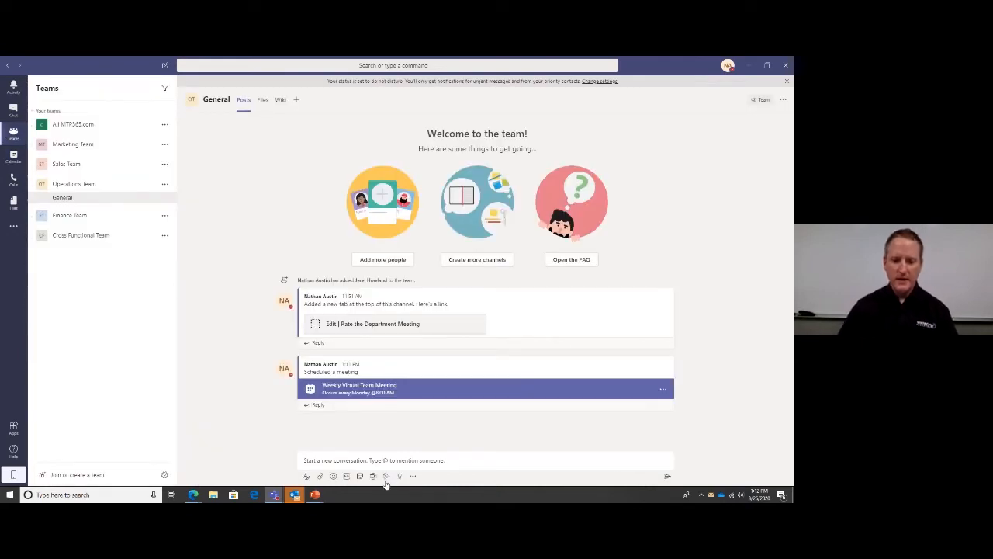
pyautogui.click(373, 476)
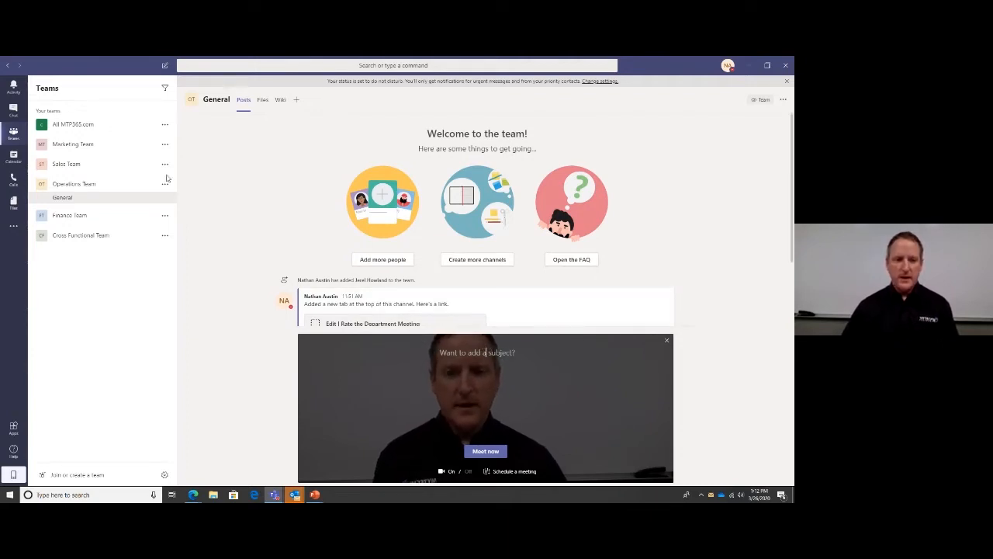
pyautogui.click(465, 366)
pyautogui.write('Weekly')
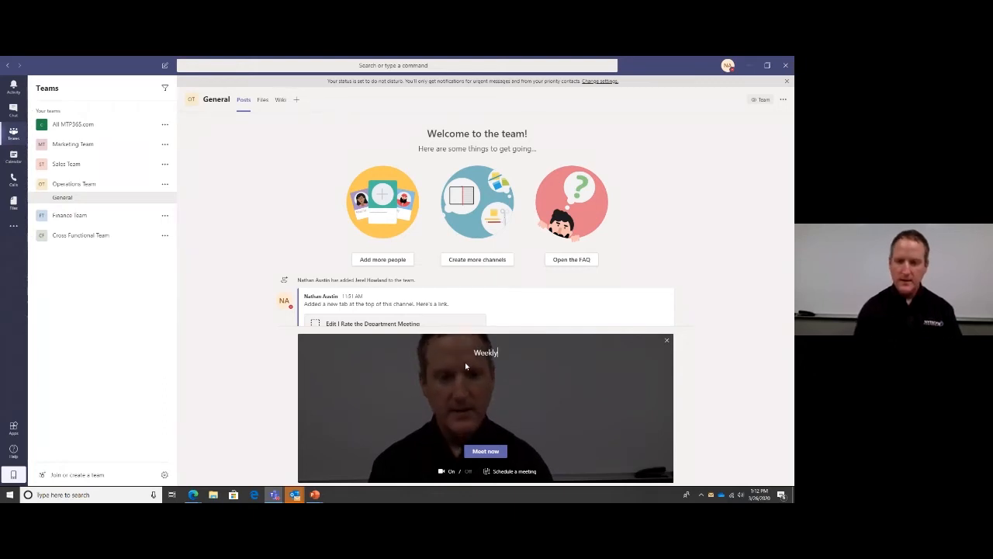
pyautogui.write(' Team Meeting')
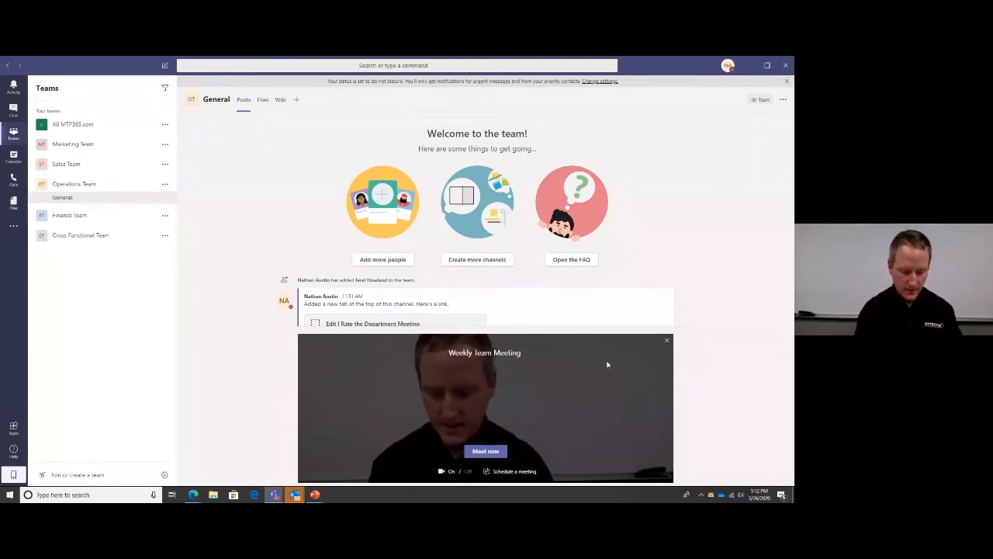
pyautogui.write(' March')
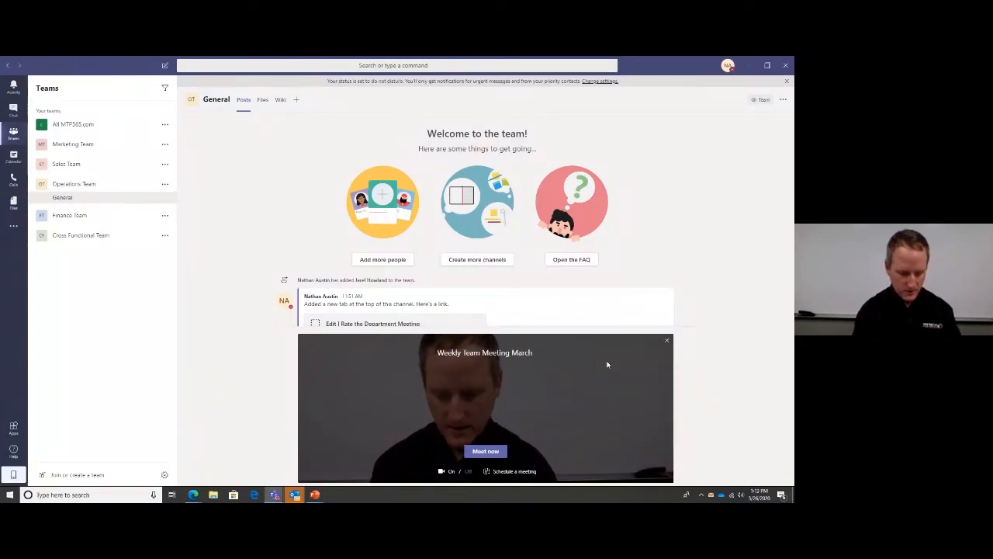
pyautogui.write(' 26th 2020')
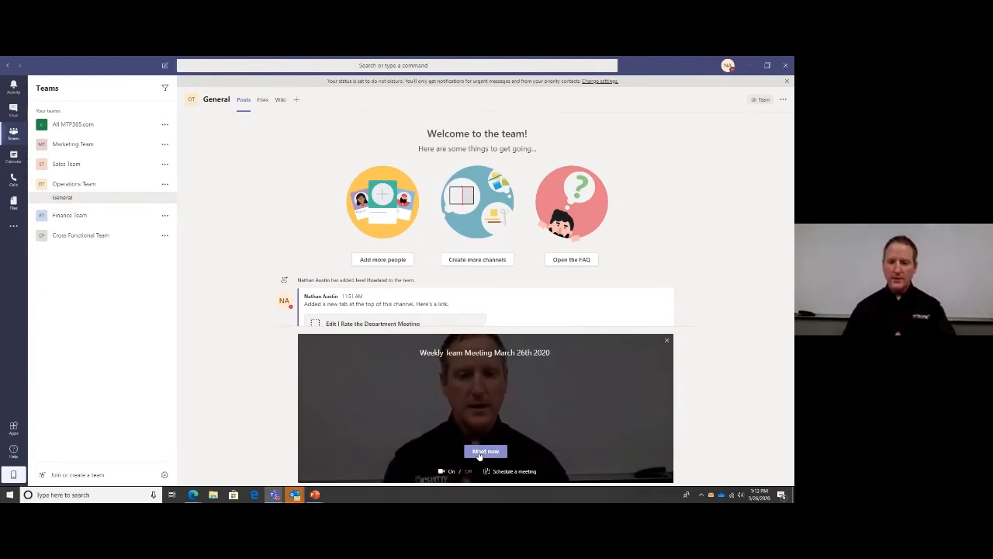
pyautogui.click(666, 340)
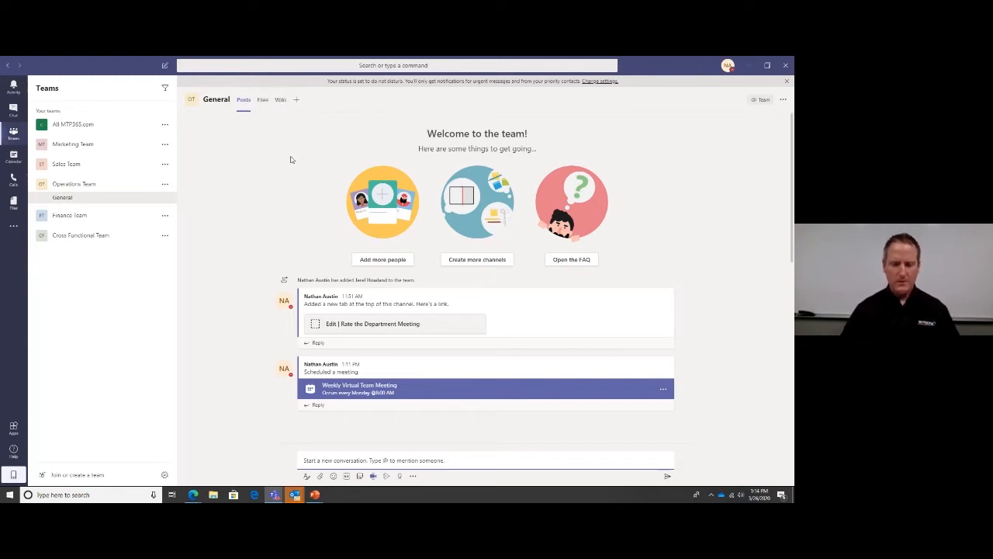
# - Rename the General channel's Wiki tab to "Meeting Agenda & Notes"
pyautogui.click(281, 101)
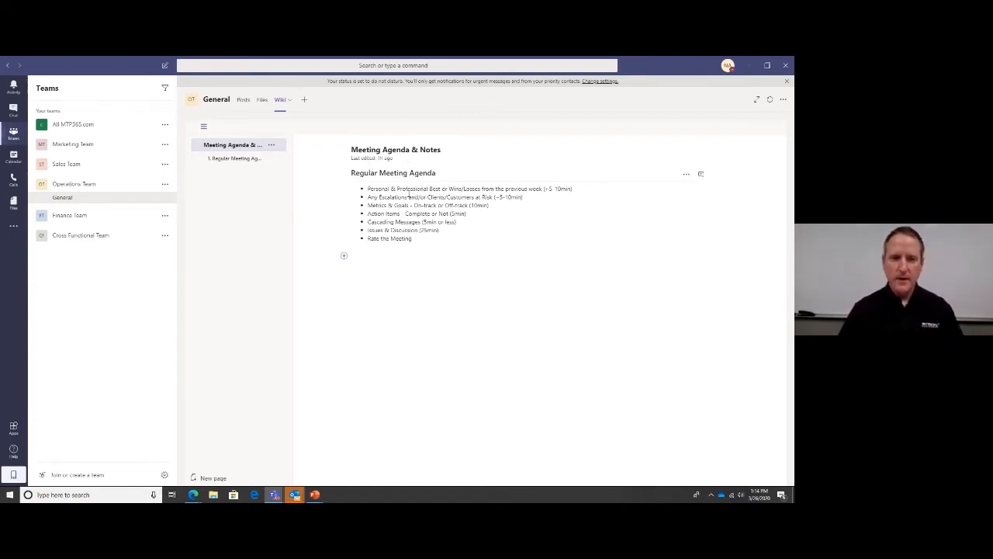
pyautogui.click(291, 103)
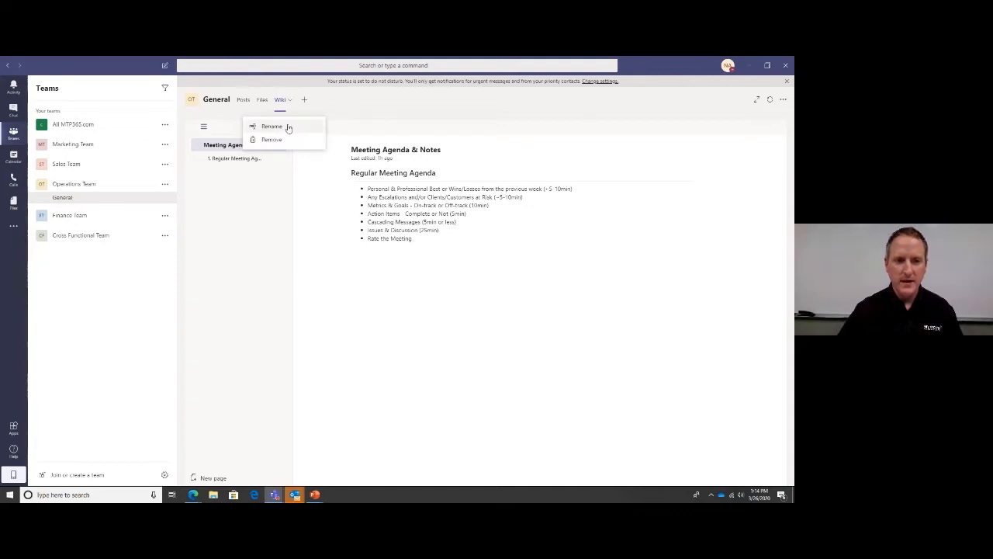
pyautogui.click(288, 127)
pyautogui.write('Meeting Age')
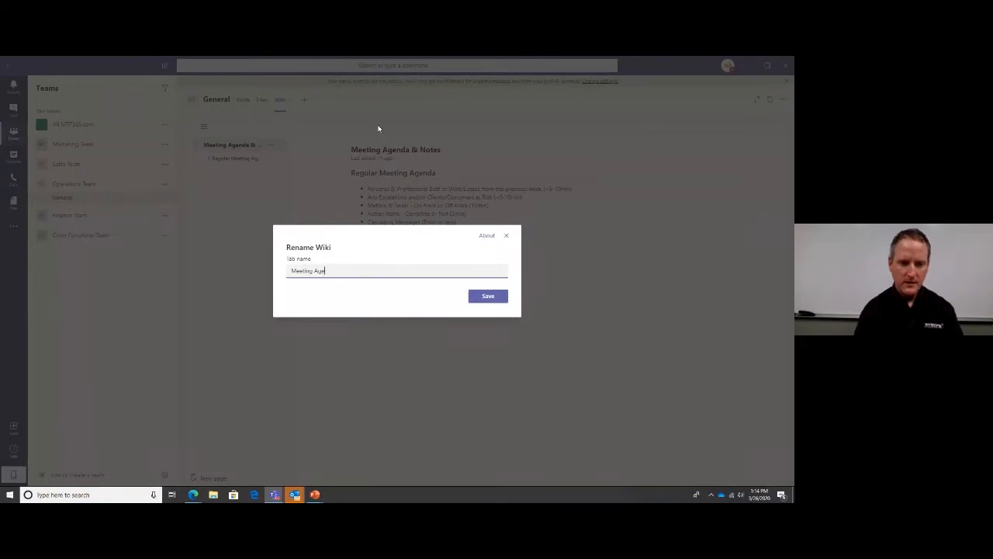
pyautogui.write('nda & Notes')
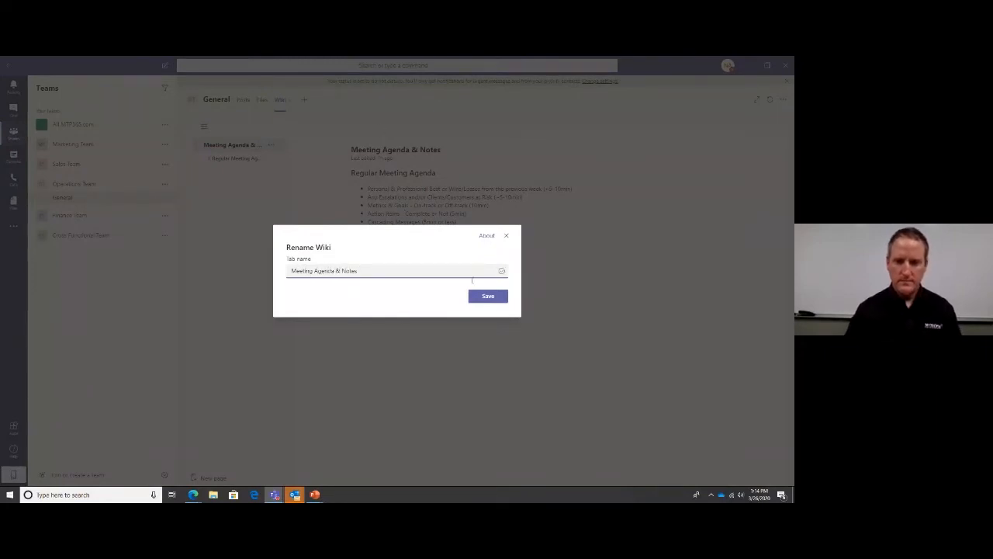
pyautogui.click(483, 297)
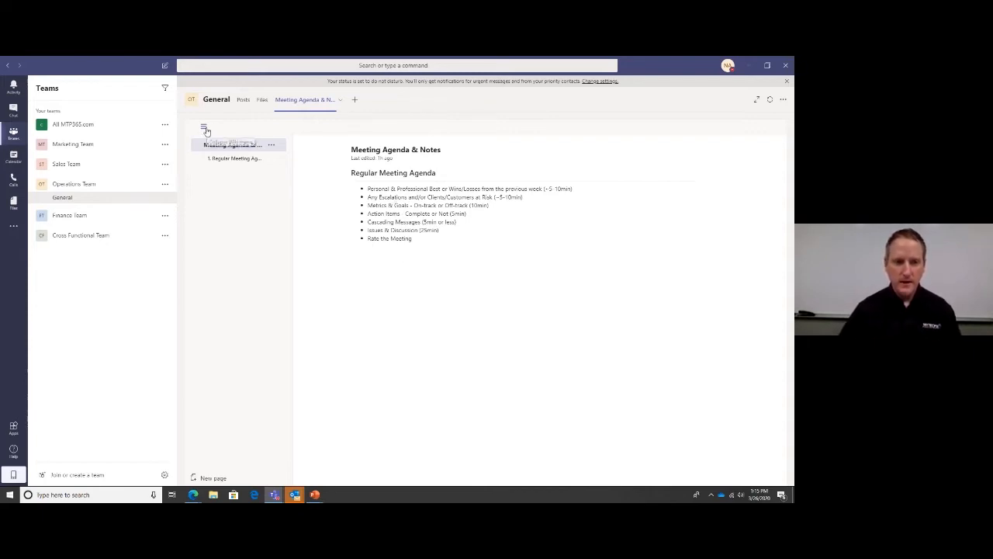
# - Add a new section titled "March 26th 2020 Weekly Meeting" below the Regular Meeting Agenda on the wiki page
pyautogui.moveTo(345, 261)
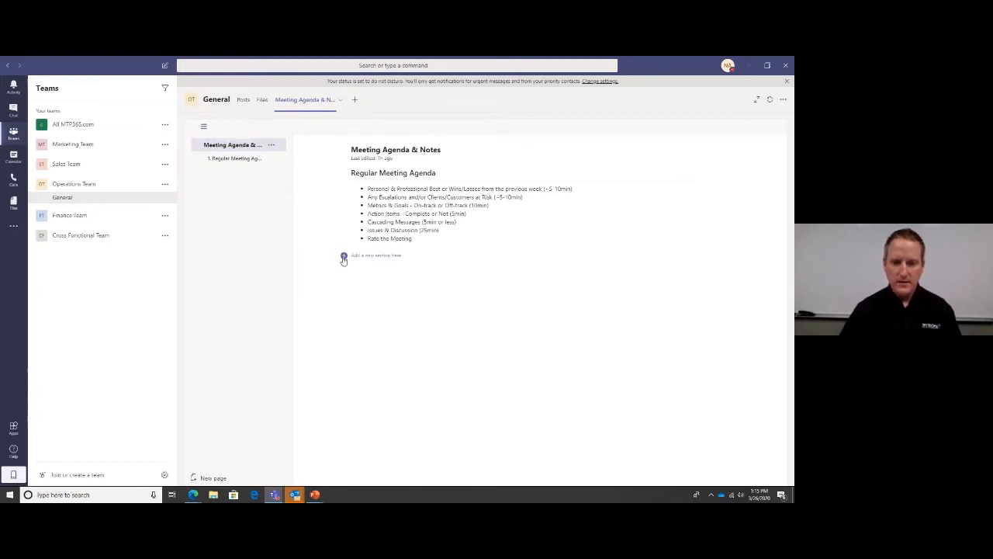
pyautogui.click(344, 257)
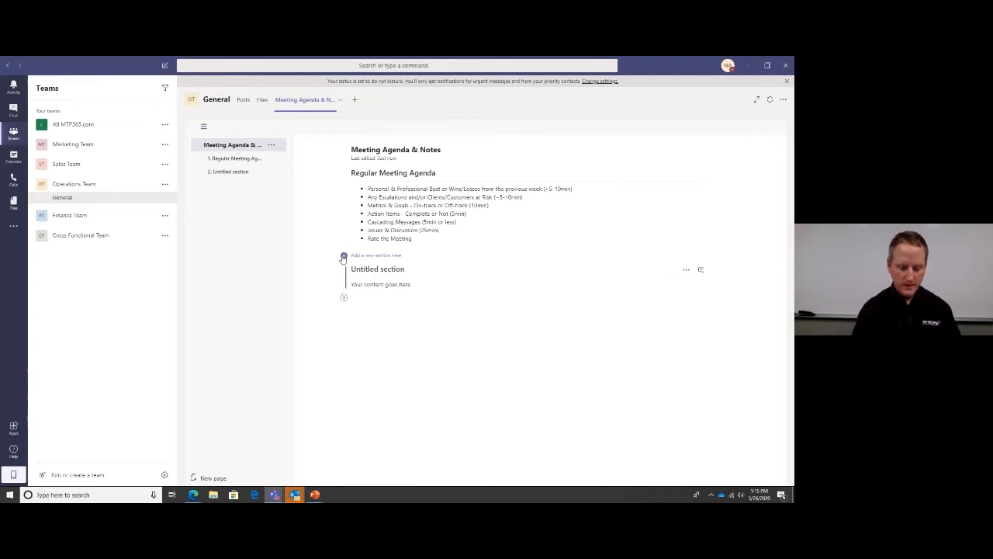
pyautogui.write('Weekly')
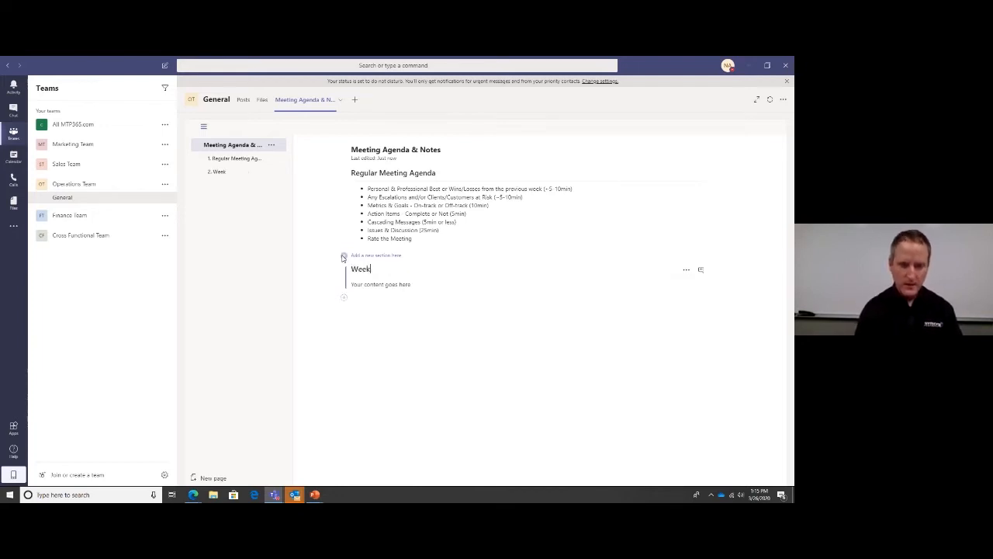
pyautogui.press('BackSpace')
pyautogui.press('BackSpace')
pyautogui.press('BackSpace')
pyautogui.write('M')
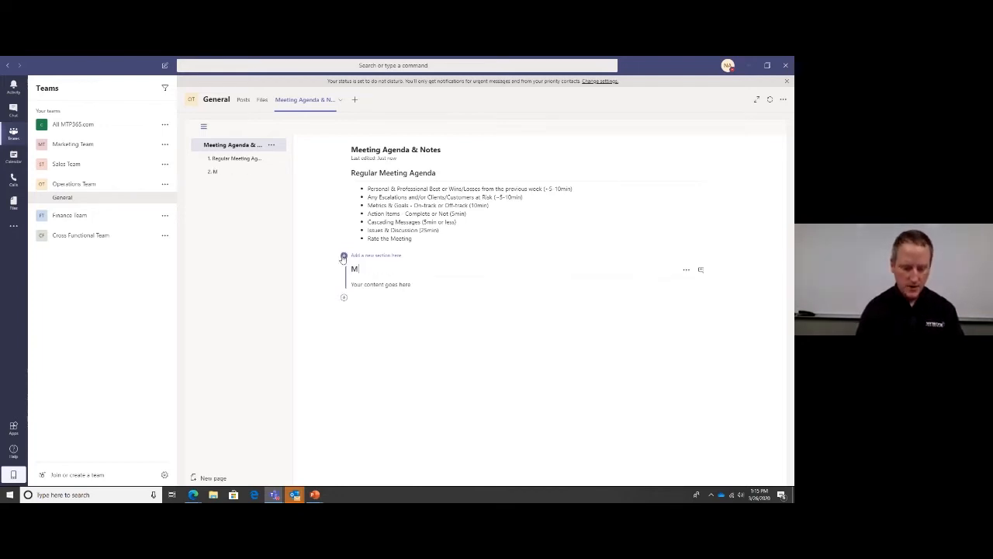
pyautogui.write('arch 26t')
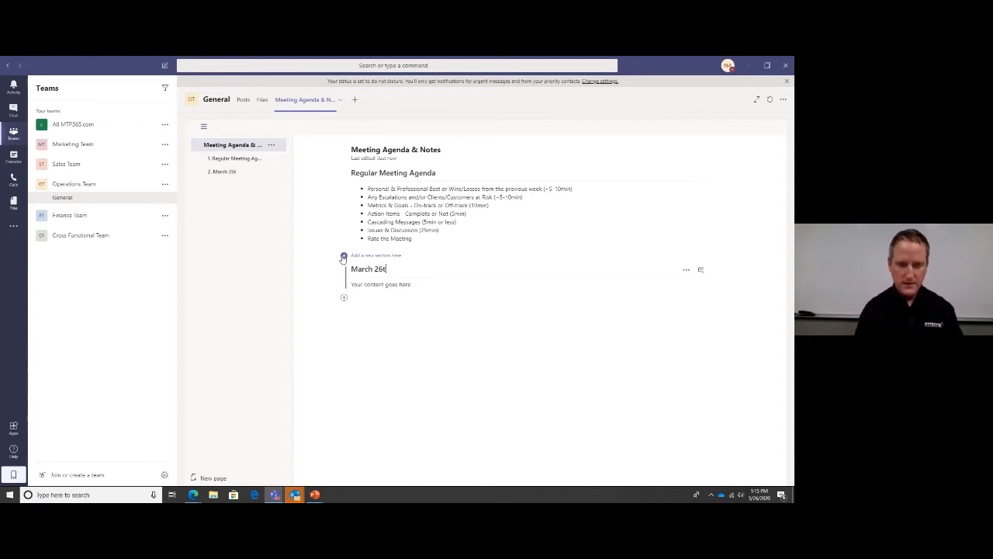
pyautogui.write('h 2020 We')
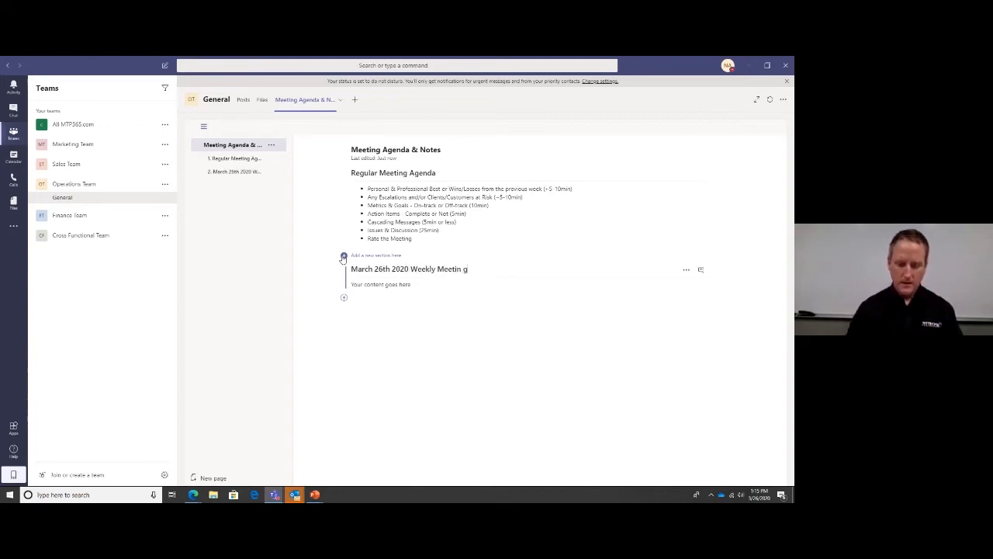
pyautogui.write('ekly Meeting')
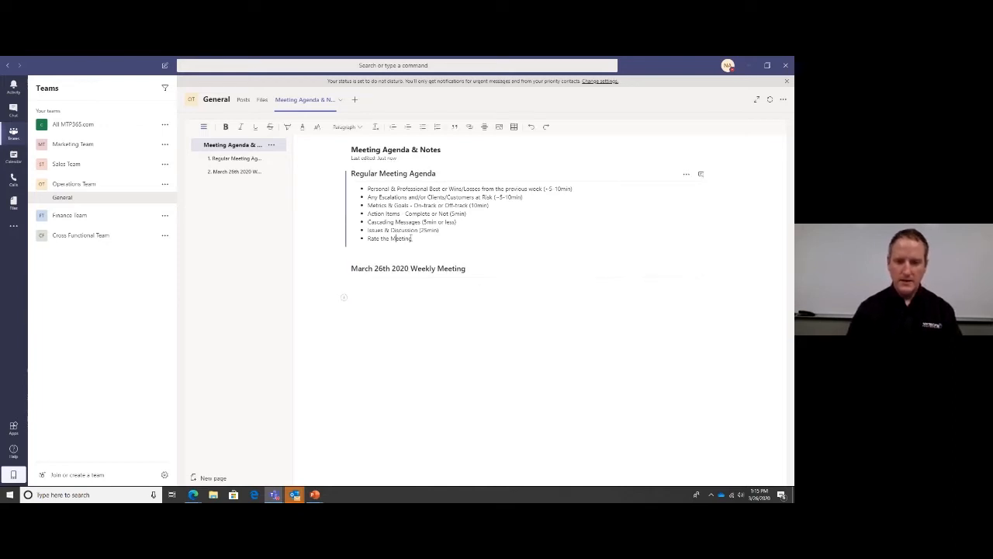
# - Copy all the bullet items of the Regular Meeting Agenda into the body of the March 26th 2020 Weekly Meeting section
pyautogui.moveTo(413, 238); pyautogui.dragTo(368, 189)
pyautogui.hotkey('ctrl', 'c')
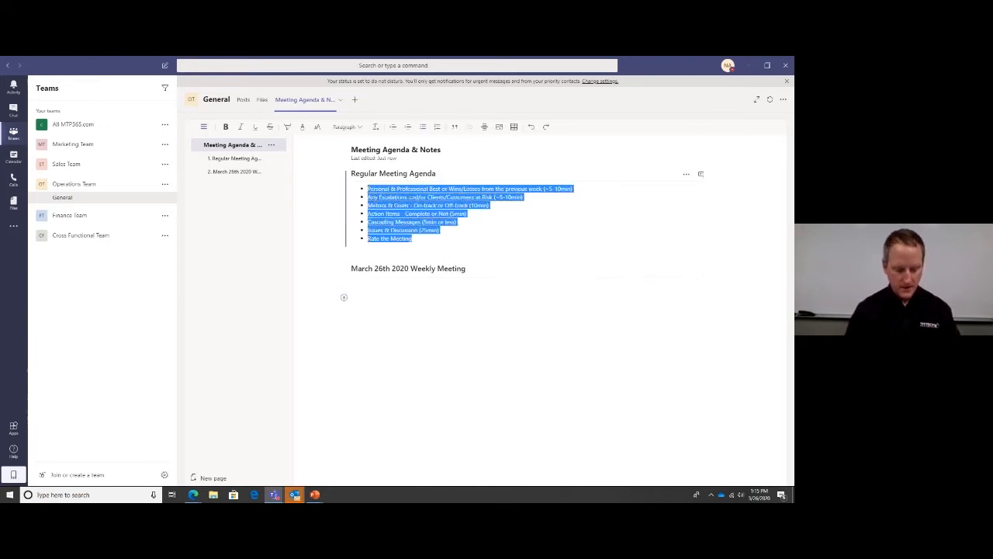
pyautogui.click(417, 284)
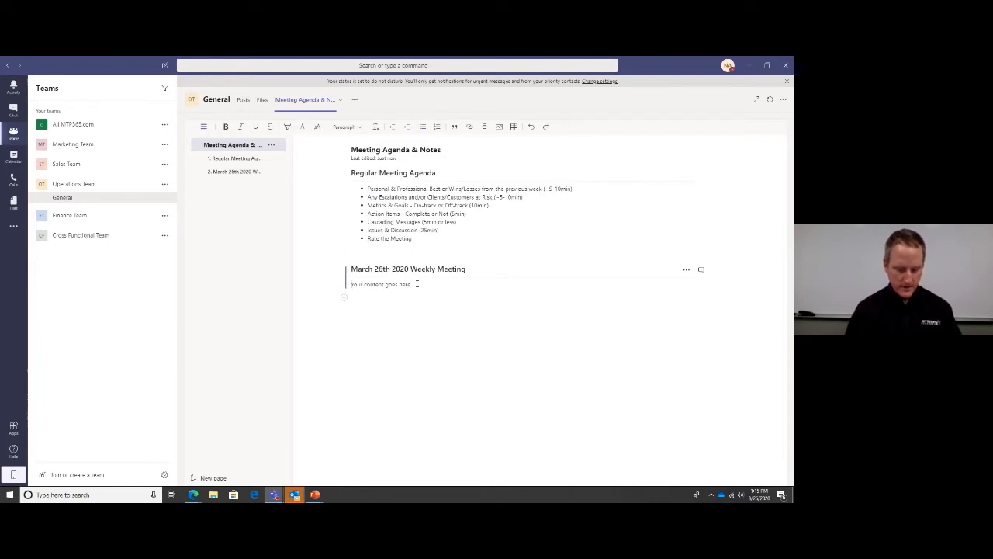
pyautogui.hotkey('ctrl', 'v')
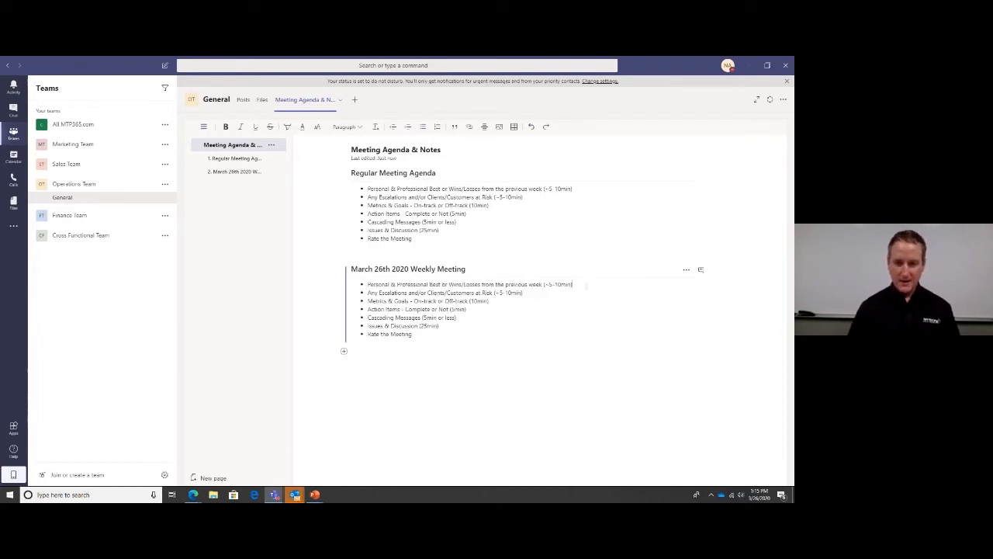
# - Add the sub-bullets "Put the notes here." and "Another note there" under the first agenda item of the March 26th section
pyautogui.press('Return')
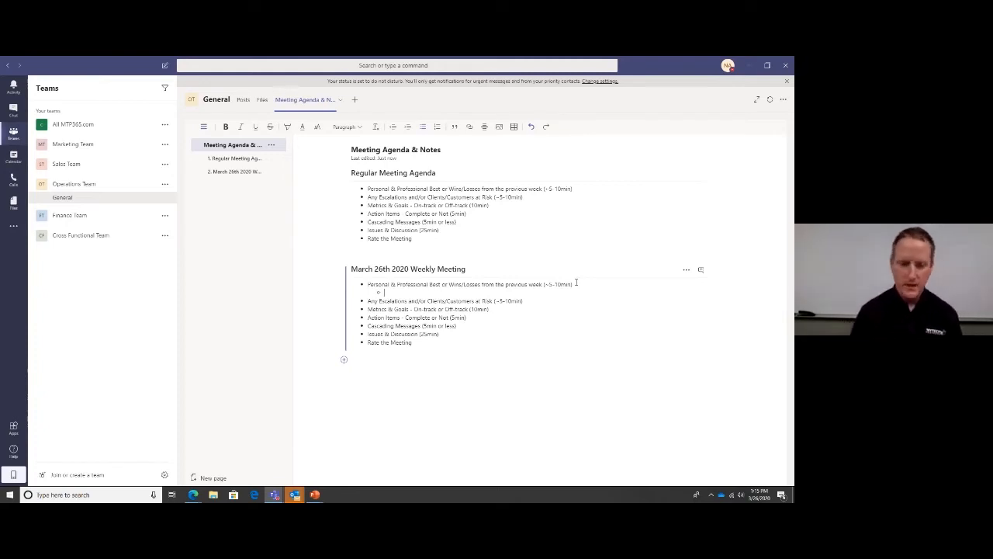
pyautogui.write('Put')
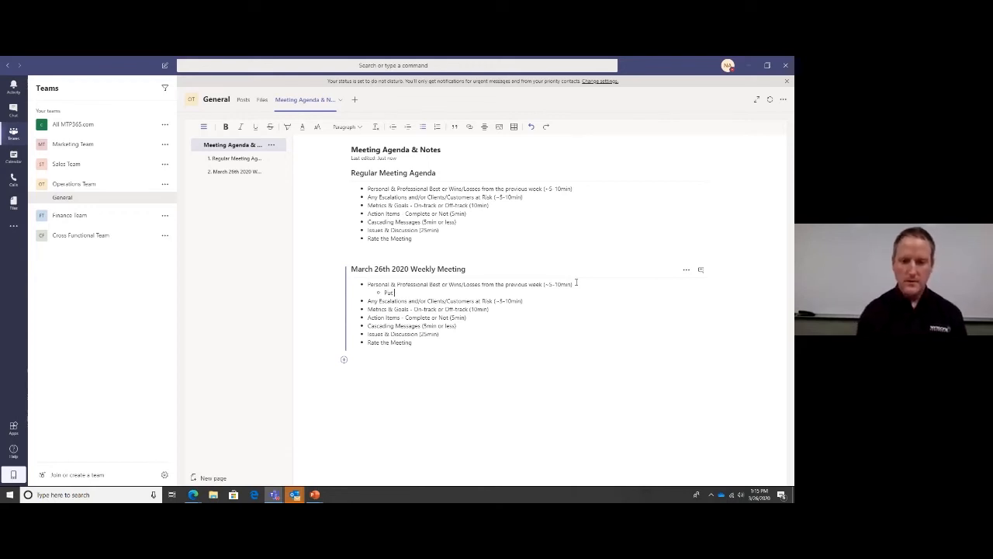
pyautogui.write(' the notes here')
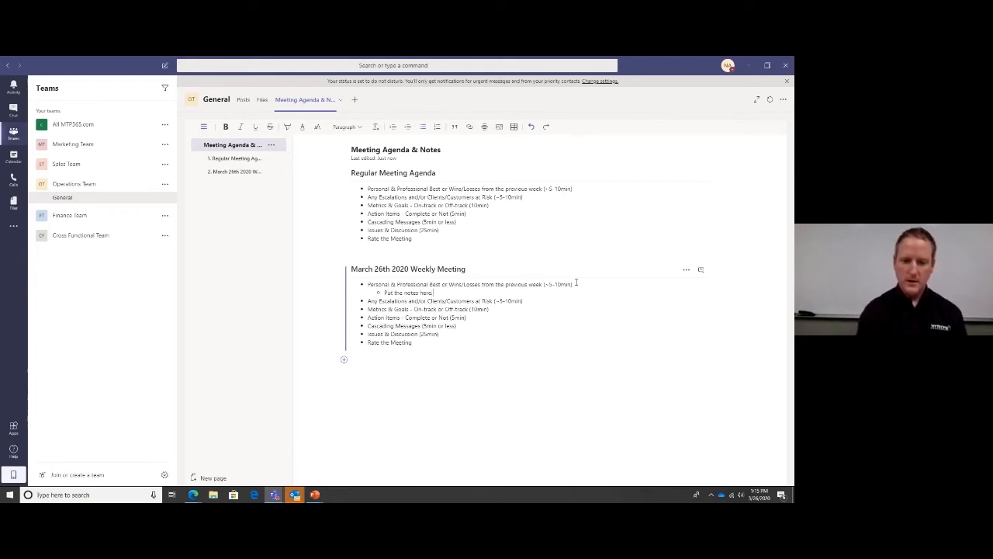
pyautogui.write('.')
pyautogui.press('Return')
pyautogui.write('Another')
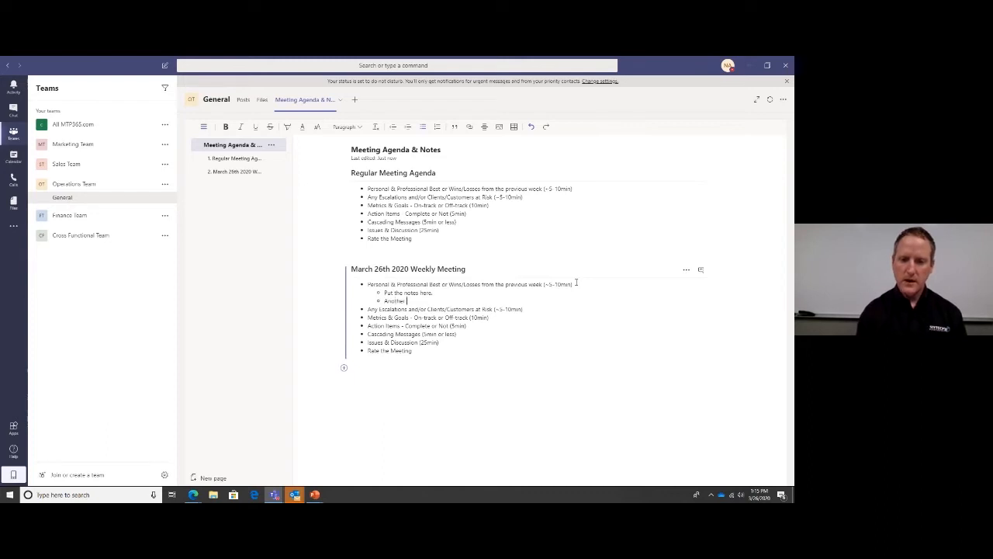
pyautogui.write(' note here.')
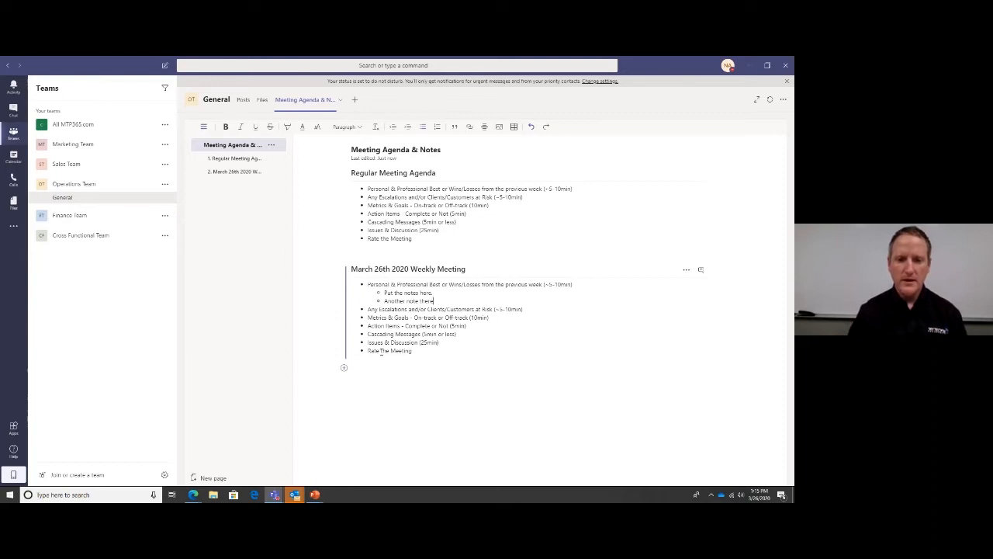
# - Go through the links to the two wiki sections in the page outline and collapse the outline
pyautogui.click(244, 173)
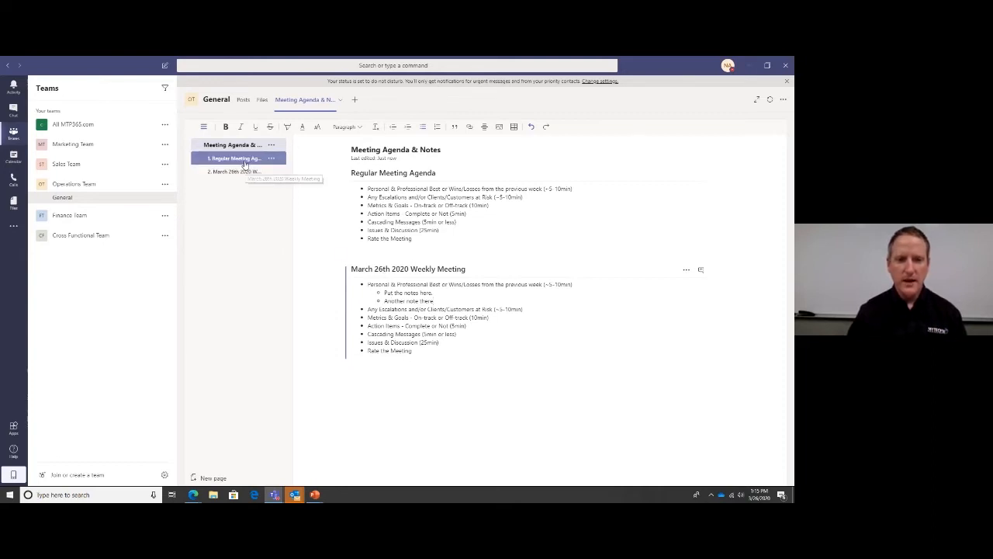
pyautogui.click(243, 159)
pyautogui.click(243, 172)
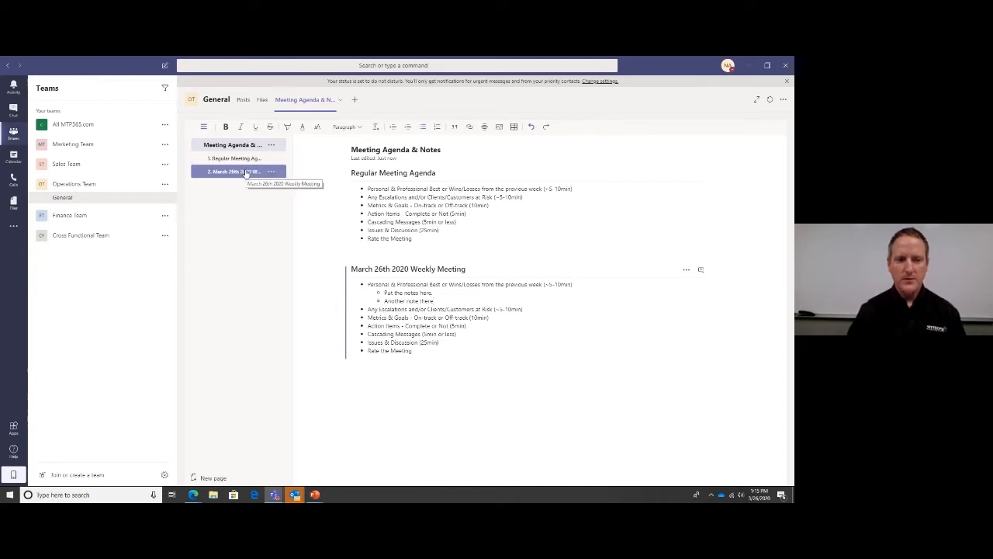
pyautogui.click(248, 160)
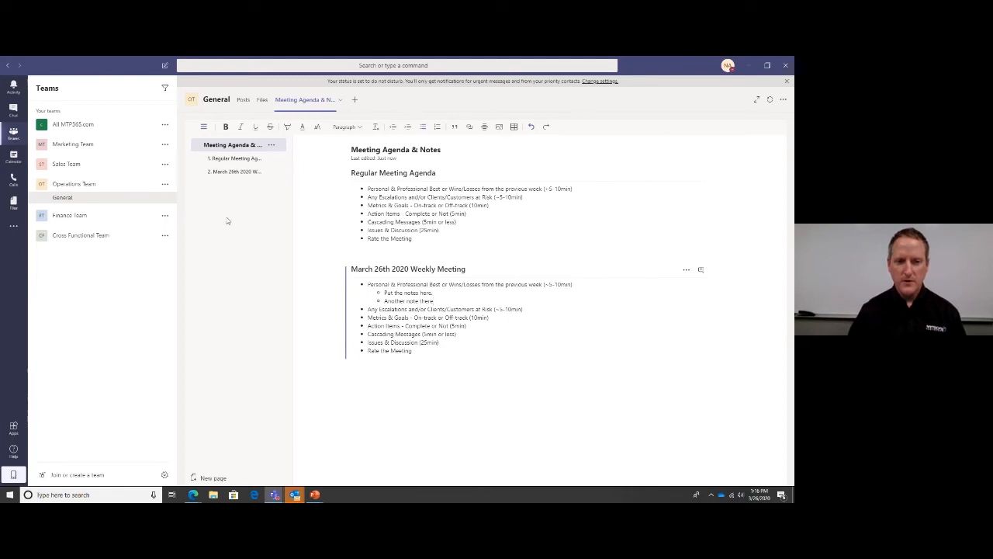
pyautogui.click(204, 128)
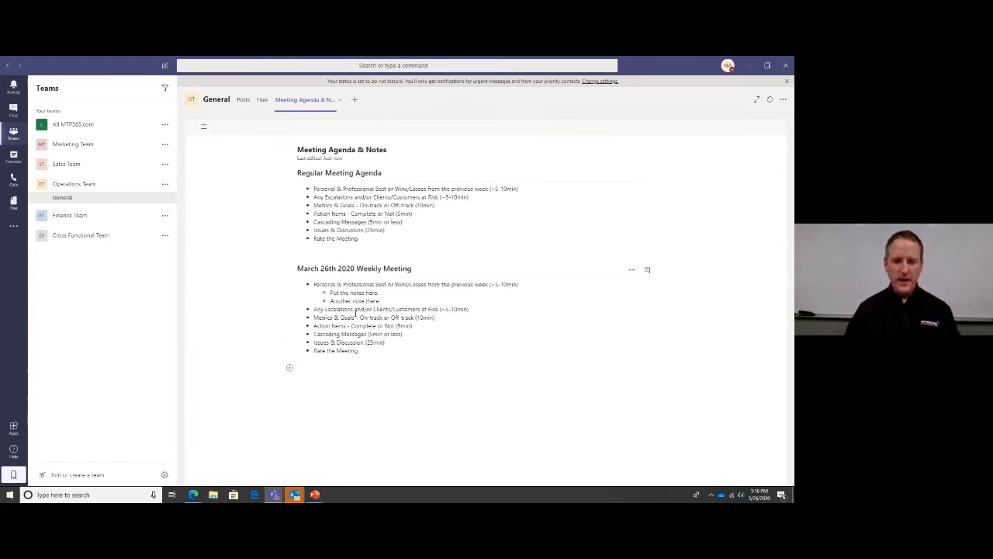
# - Add the sub-bullet "This problem exists - please create awareness" under the escalations item of the March 26th section
pyautogui.click(474, 311)
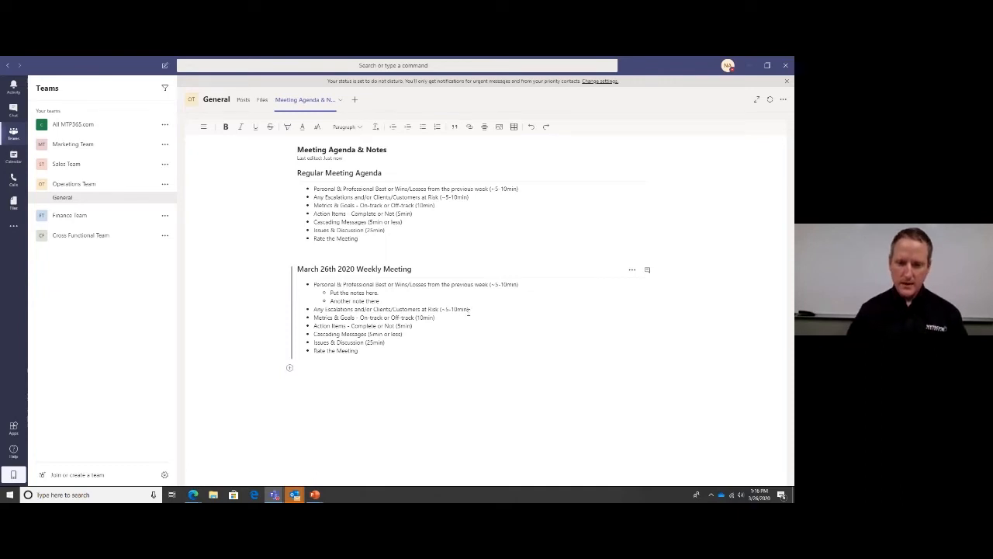
pyautogui.press('Return')
pyautogui.press('Tab')
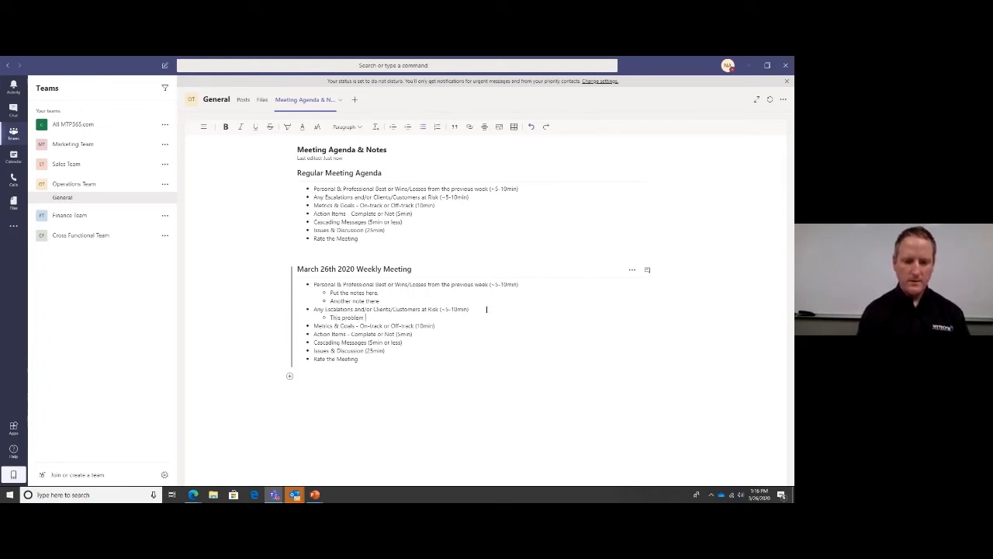
pyautogui.write('ex')
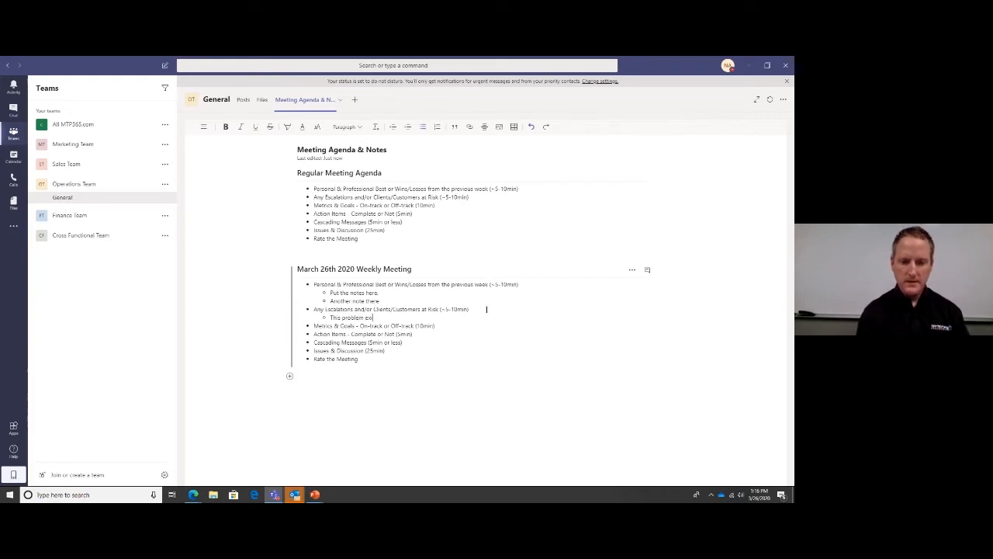
pyautogui.write('ists - Ple')
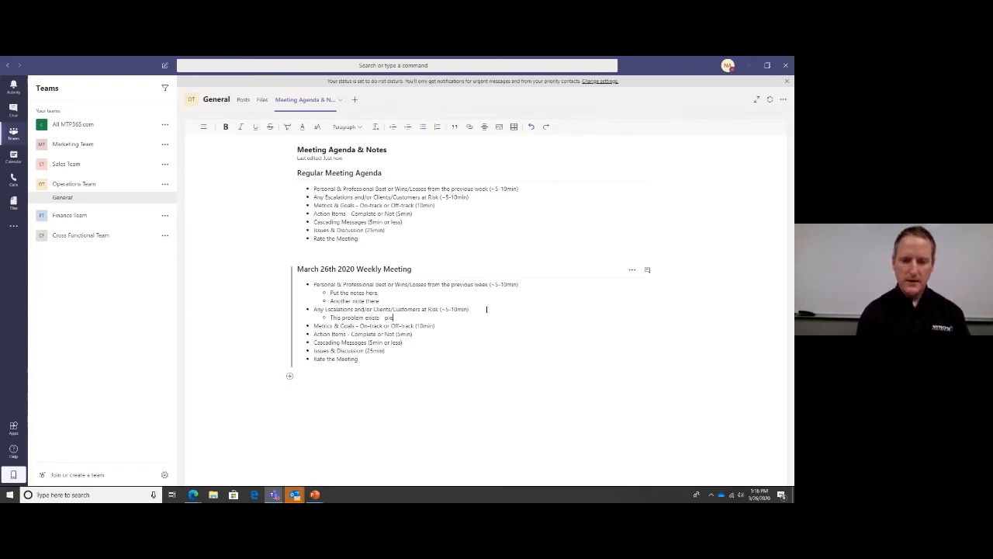
pyautogui.write('ase create ')
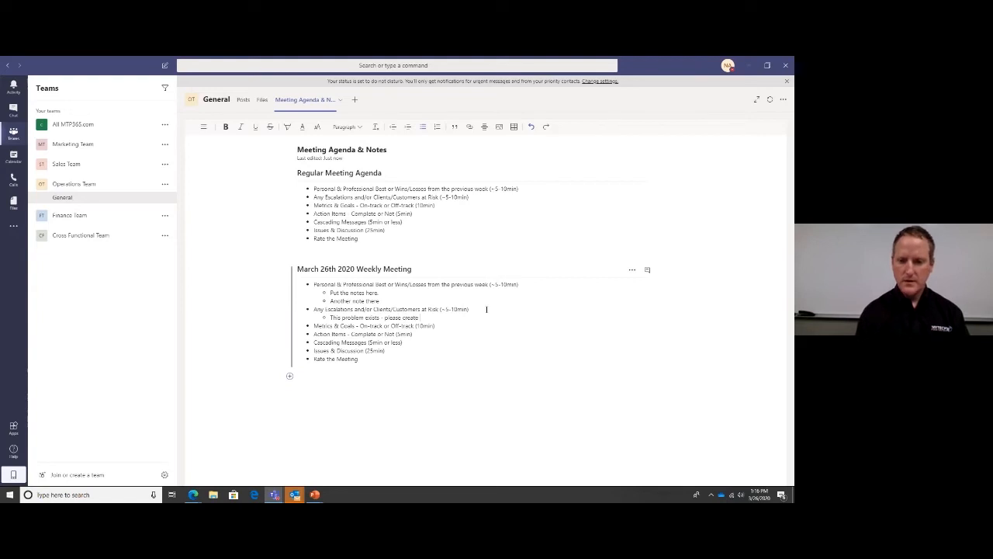
pyautogui.write('awareness')
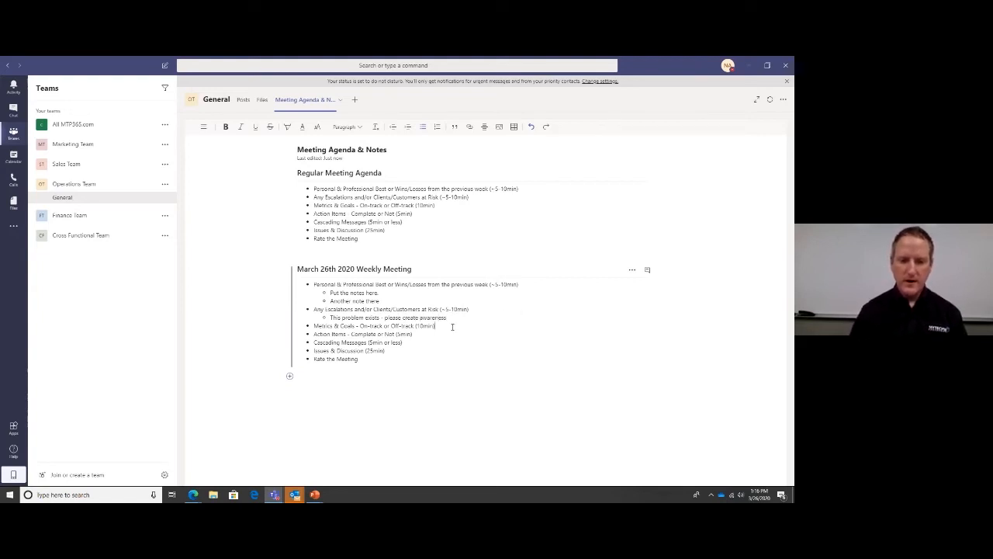
# - Insert an empty sub-bullet under the March 26th Metrics & Goals item and a "Widgets Produced Last Week" sub-bullet under the Regular Meeting Agenda's one
pyautogui.press('Return')
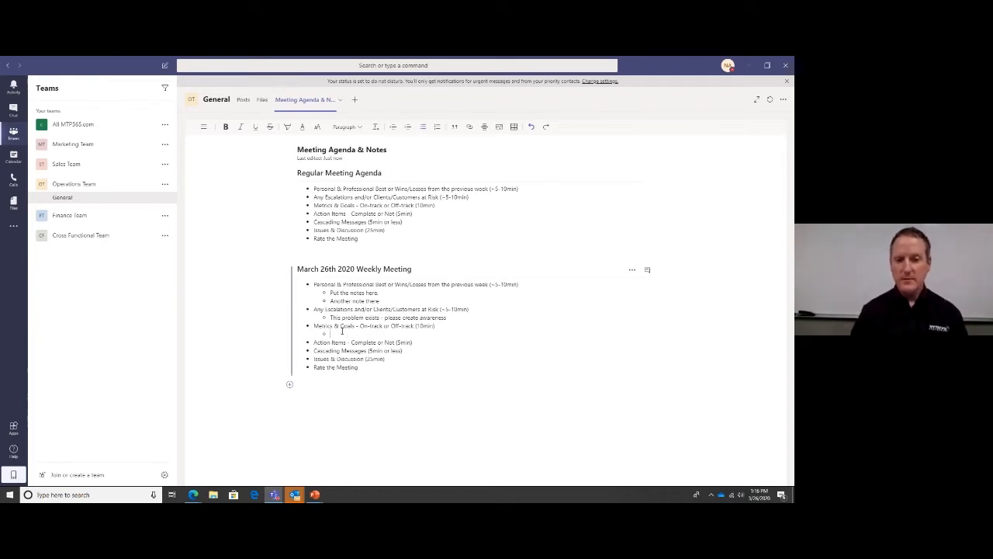
pyautogui.click(446, 206)
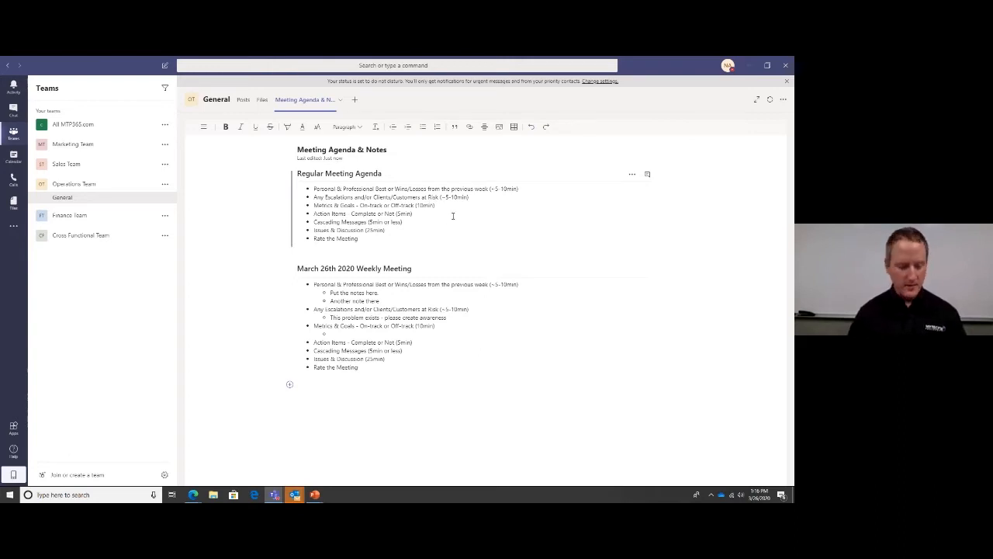
pyautogui.press('Return')
pyautogui.press('Tab')
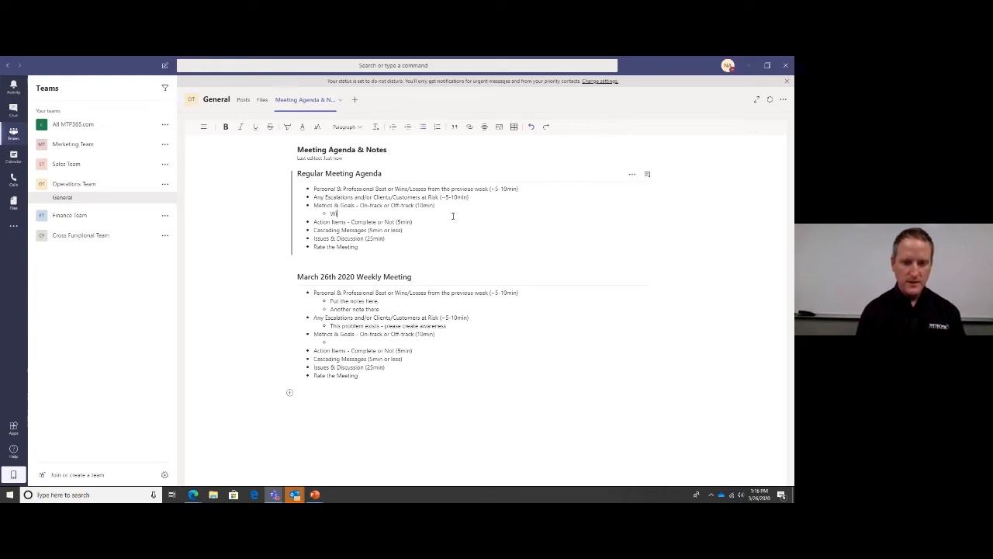
pyautogui.write('Widgets Produced L')
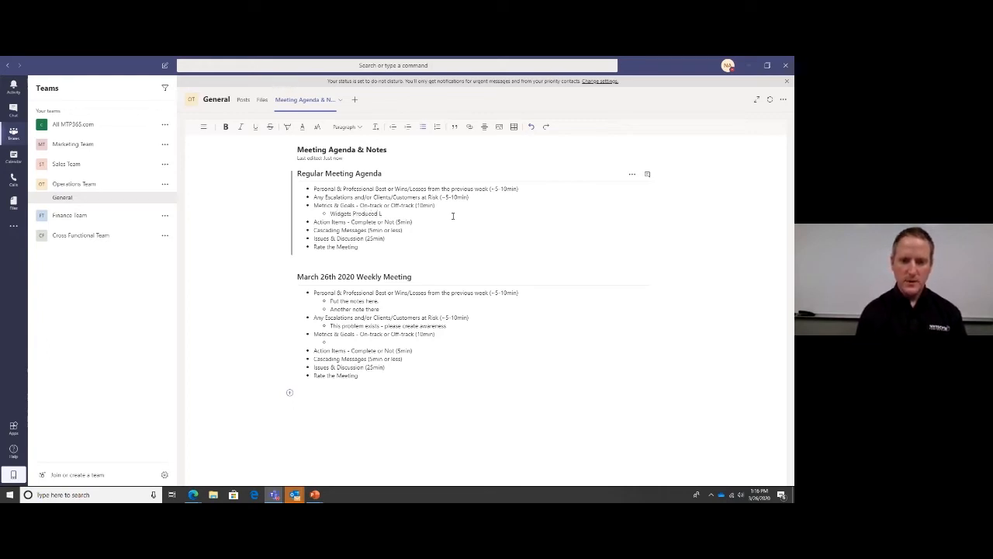
pyautogui.write('ast wo')
pyautogui.press('BackSpace')
pyautogui.press('BackSpace')
pyautogui.write('Week')
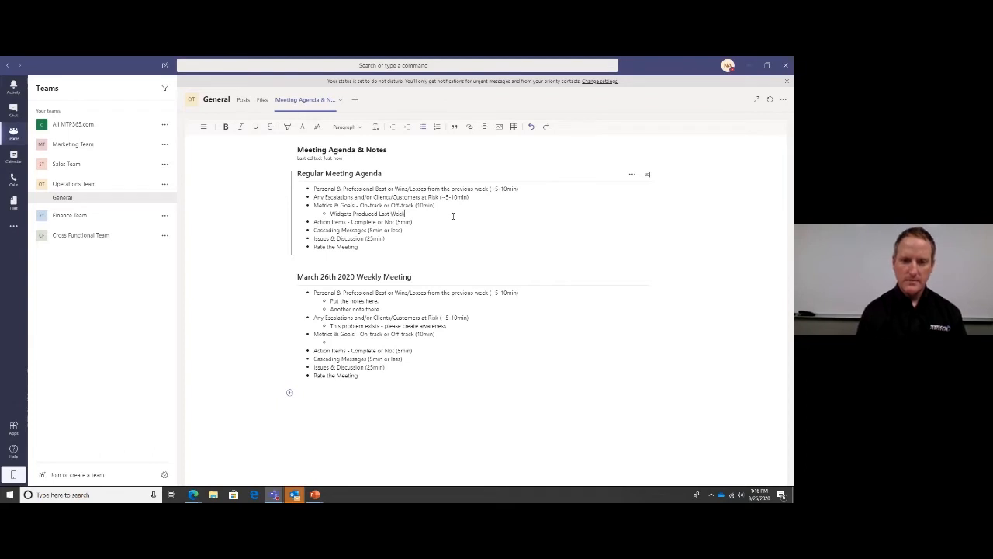
# - Add the sub-bullet "New Prospects Identified" to the regular agenda's Metrics & Goals and remove the empty sub-bullet from the March 26th section
pyautogui.press('Return')
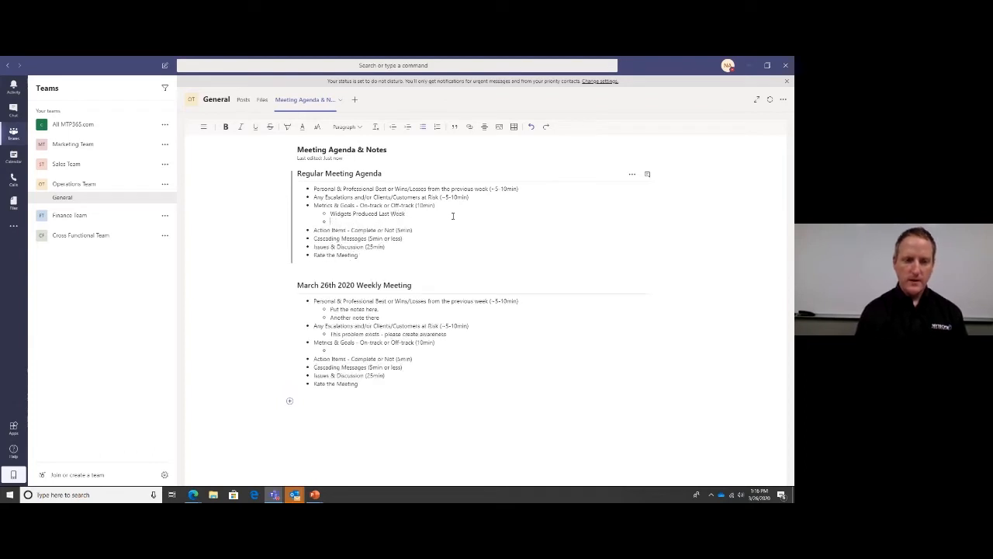
pyautogui.write('New Pro')
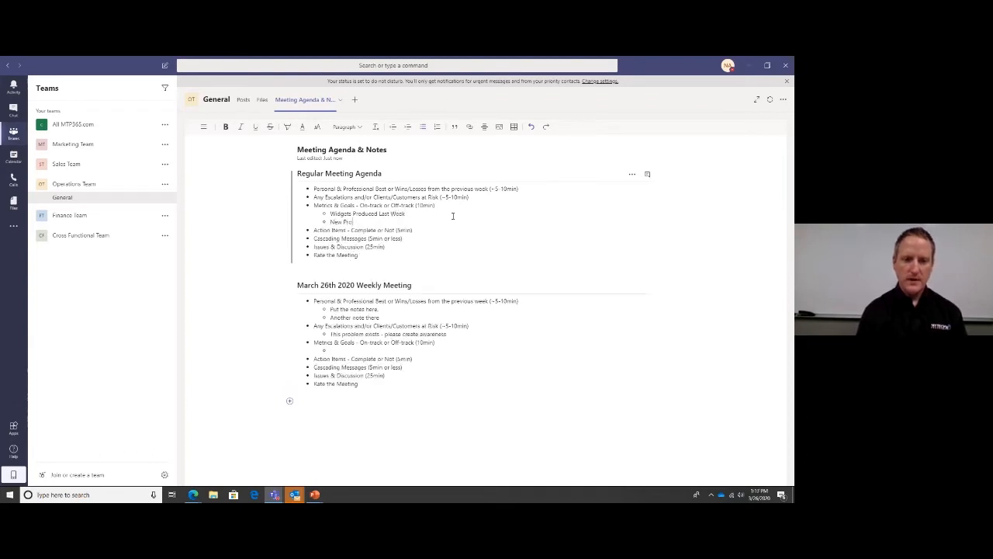
pyautogui.write('spects Id')
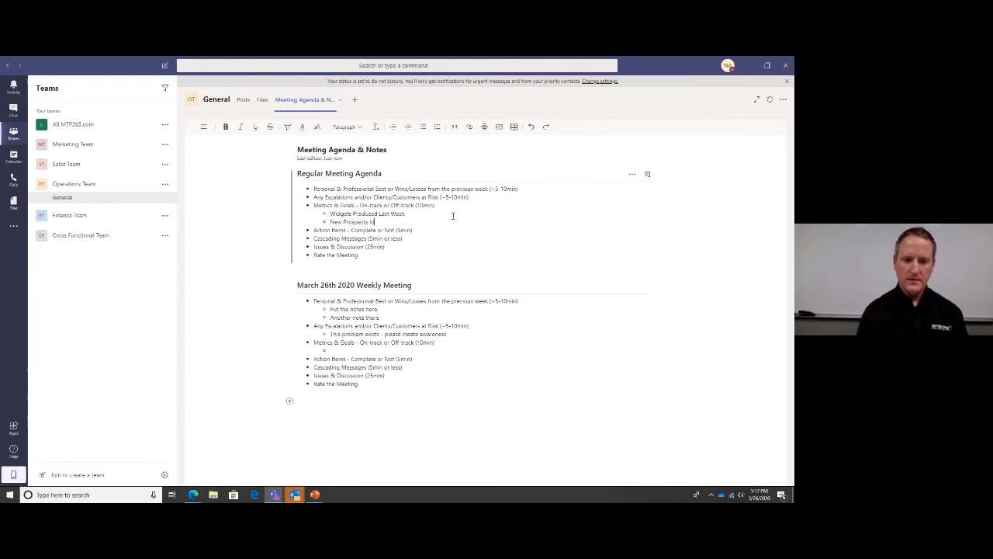
pyautogui.write('entified')
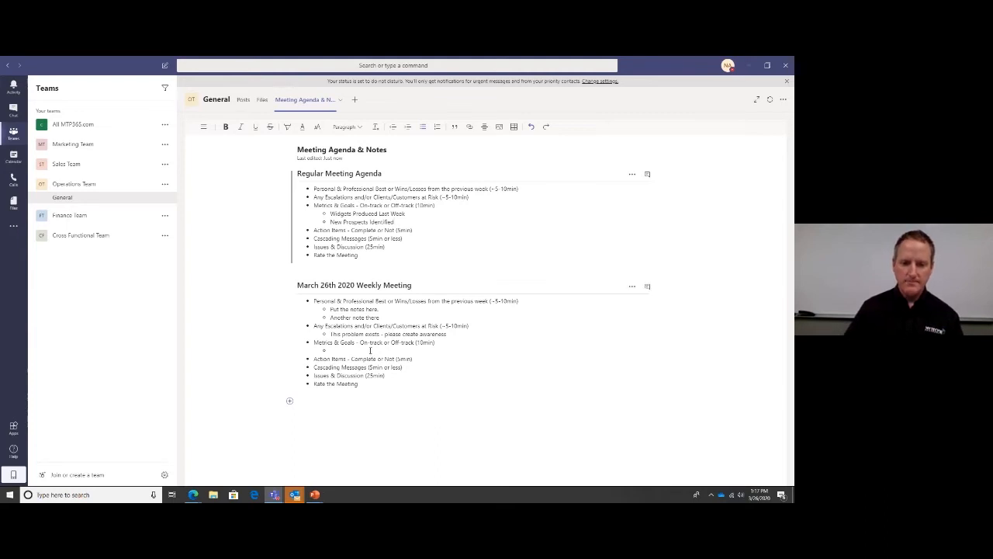
pyautogui.click(370, 350)
pyautogui.press('BackSpace')
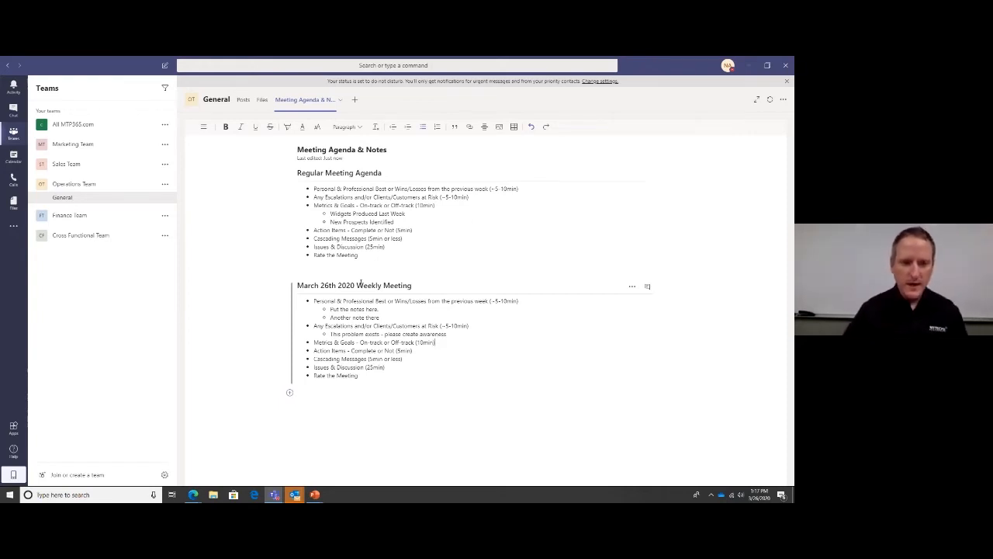
pyautogui.moveTo(416, 352); pyautogui.dragTo(314, 352)
pyautogui.click(430, 364)
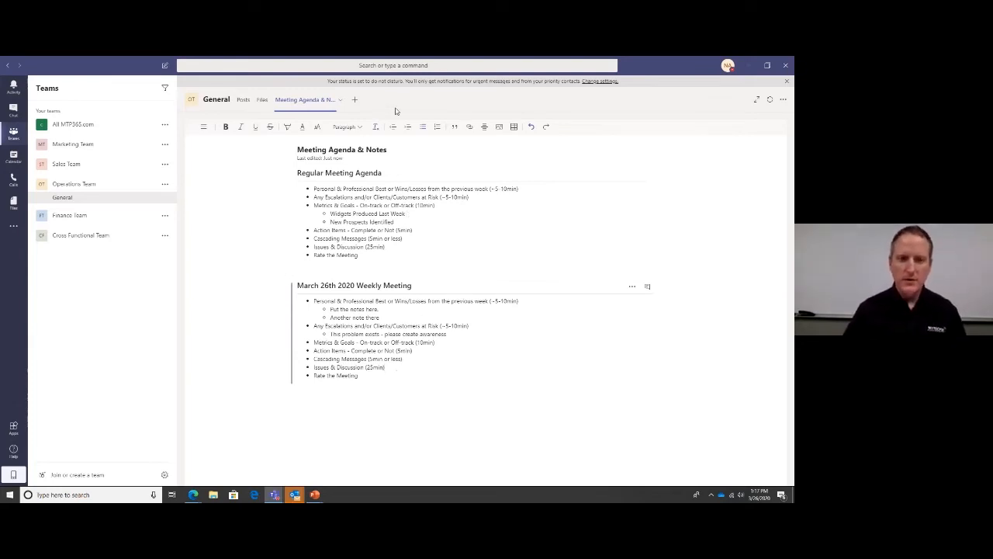
# - Add a Planner tab to the General channel using the team's existing plan "Action Items & To Do's"
pyautogui.click(355, 102)
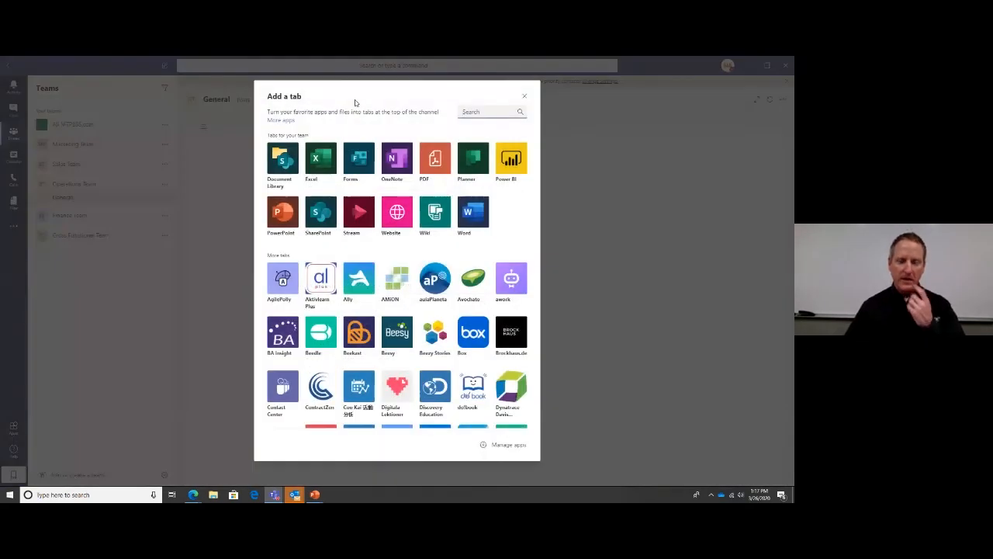
pyautogui.scroll(-1, 443, 241)
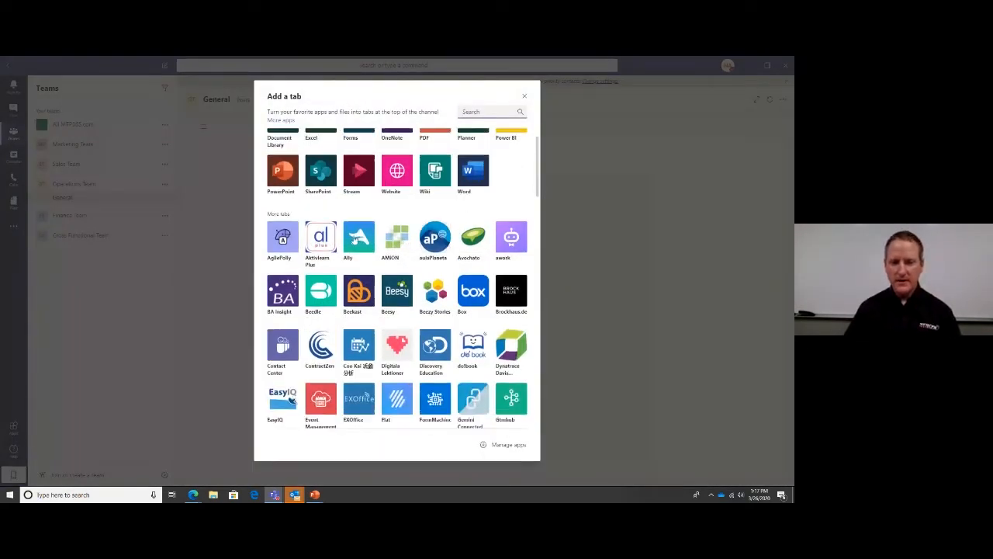
pyautogui.scroll(1, 390, 265)
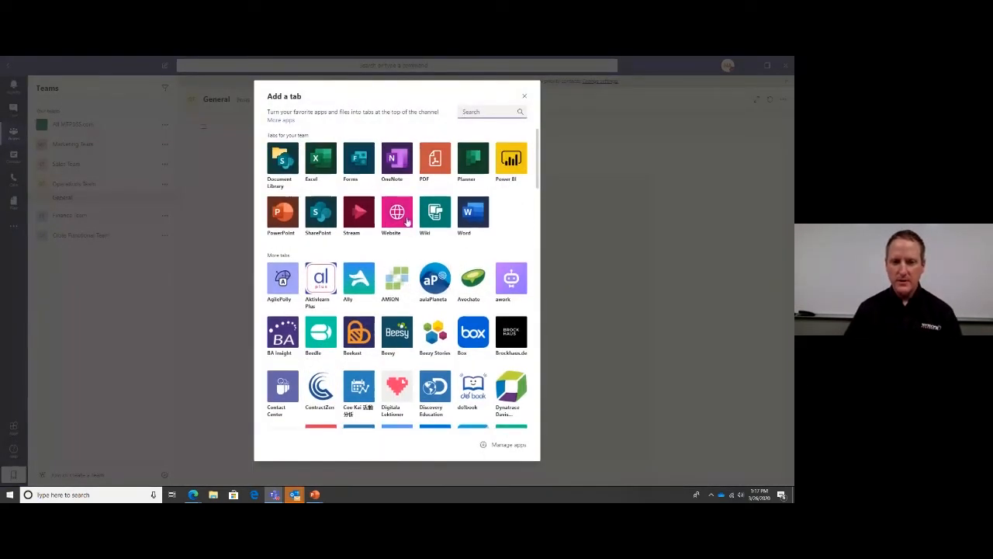
pyautogui.click(471, 159)
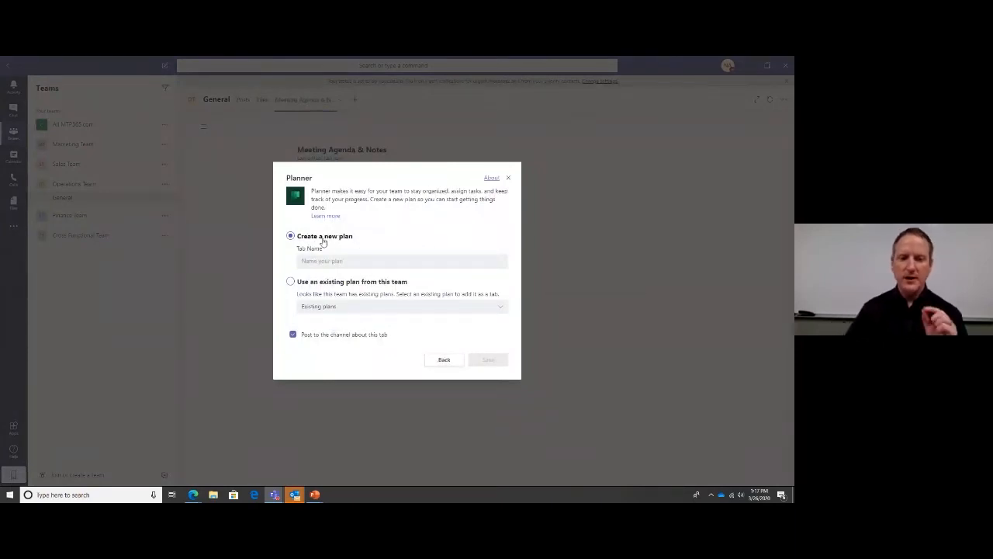
pyautogui.click(317, 261)
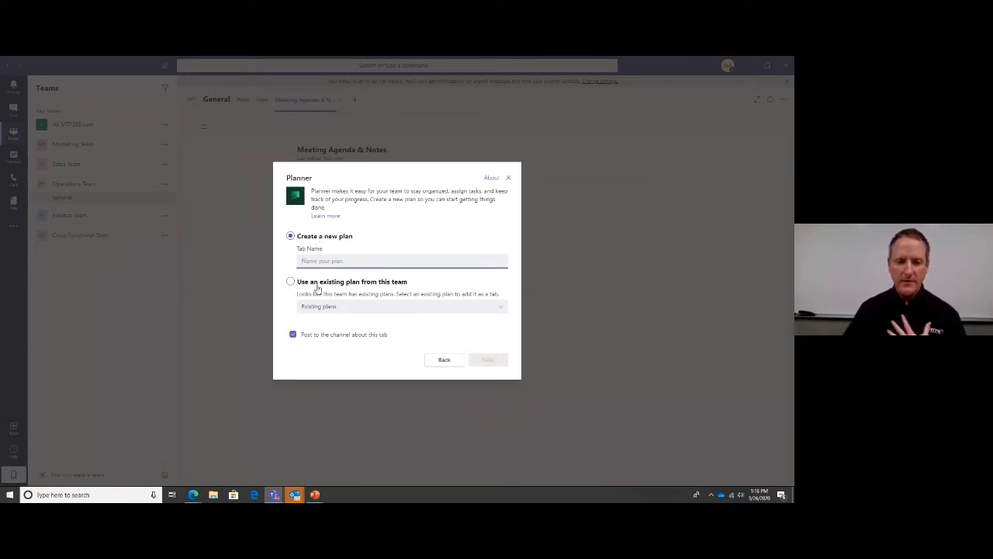
pyautogui.click(290, 282)
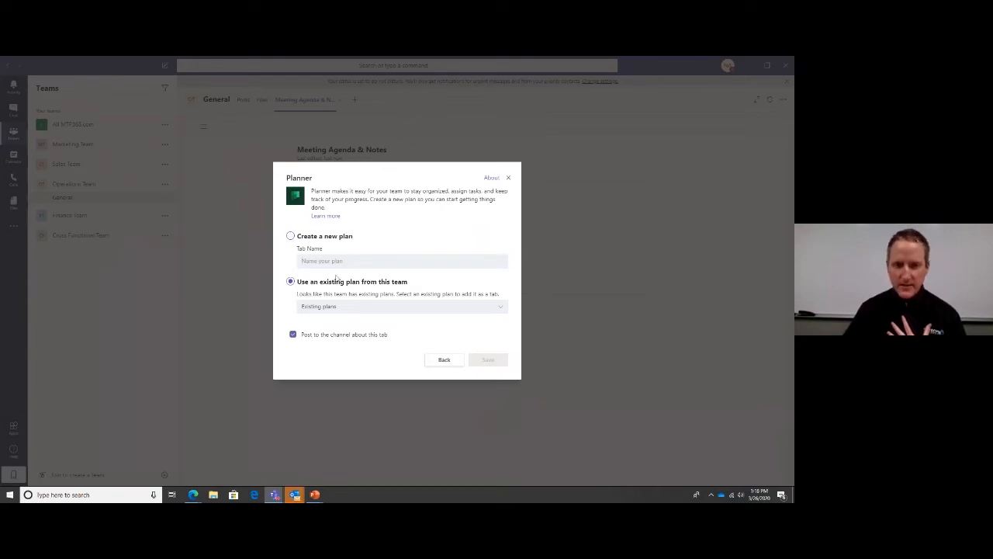
pyautogui.click(498, 310)
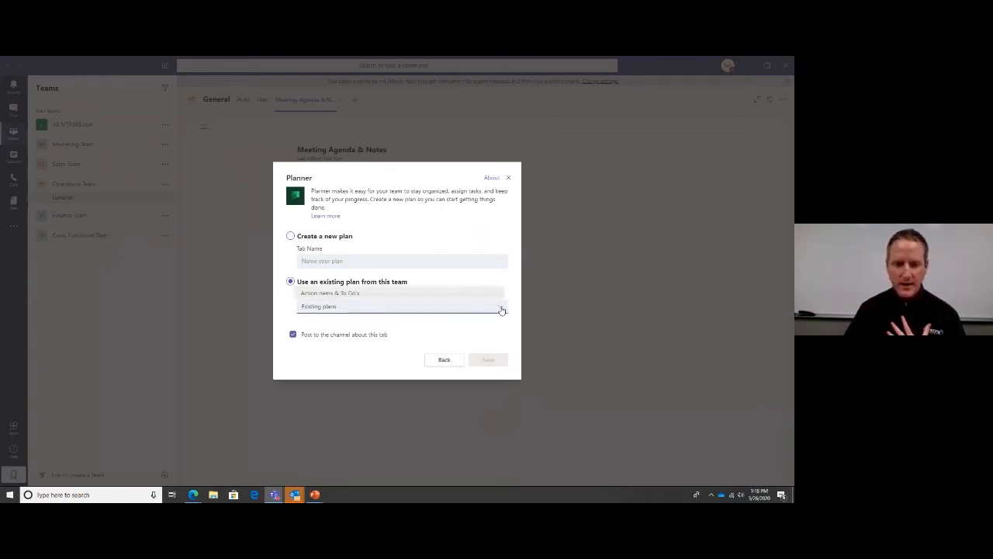
pyautogui.click(322, 295)
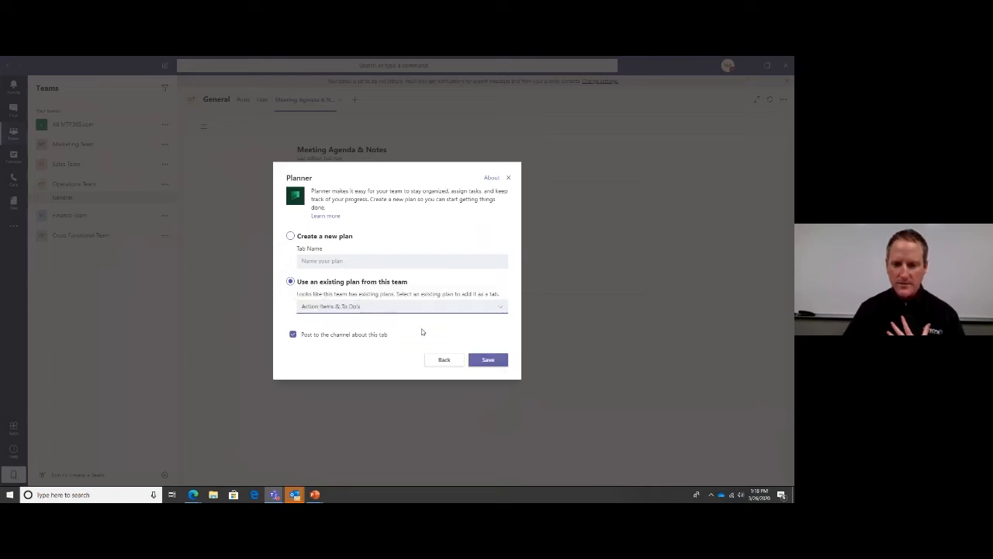
pyautogui.click(484, 360)
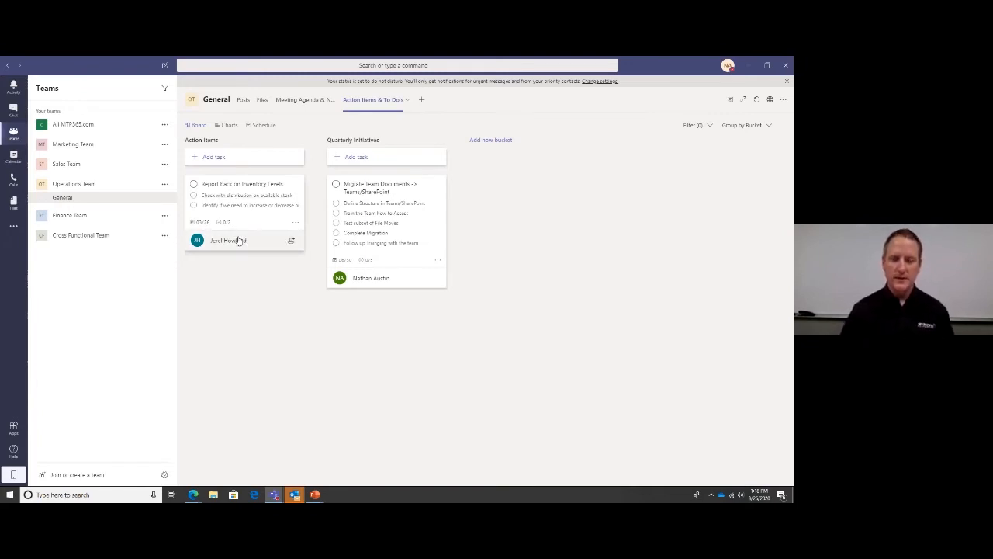
# - Complete the in-house inventory checklist item of "Report back on Inventory Levels" and post a comment that the assignee completed one task but awaits word from Distribution
pyautogui.click(194, 204)
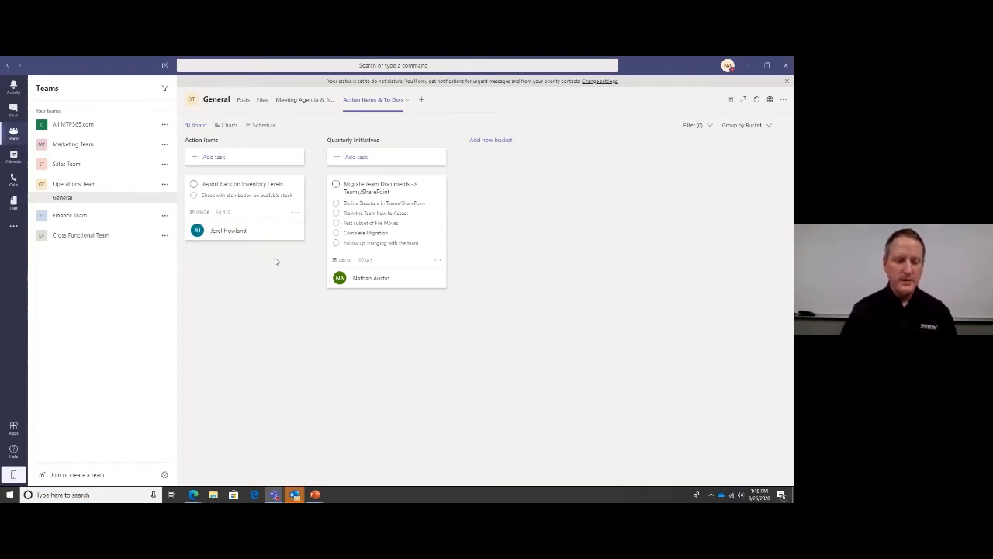
pyautogui.click(266, 213)
pyautogui.click(441, 408)
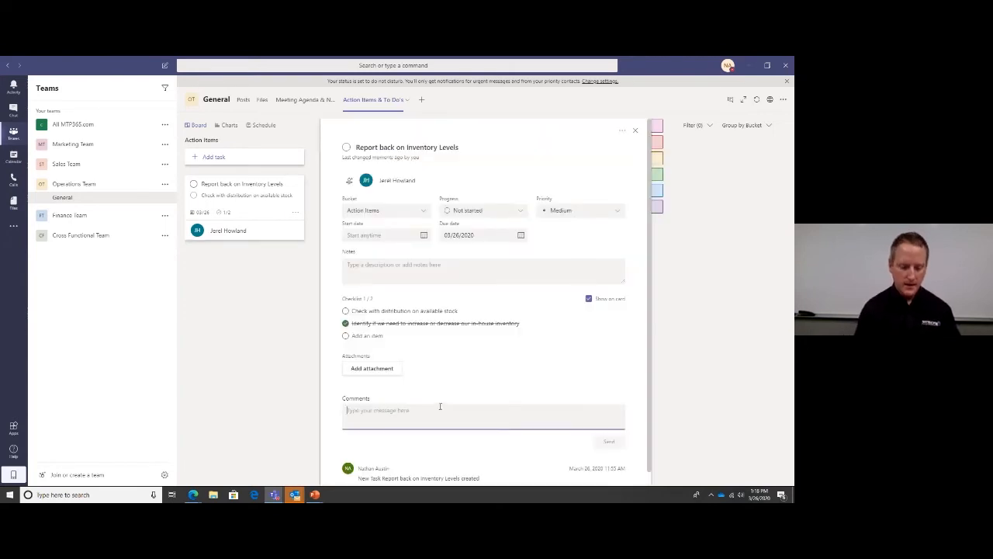
pyautogui.write('Jerel comp')
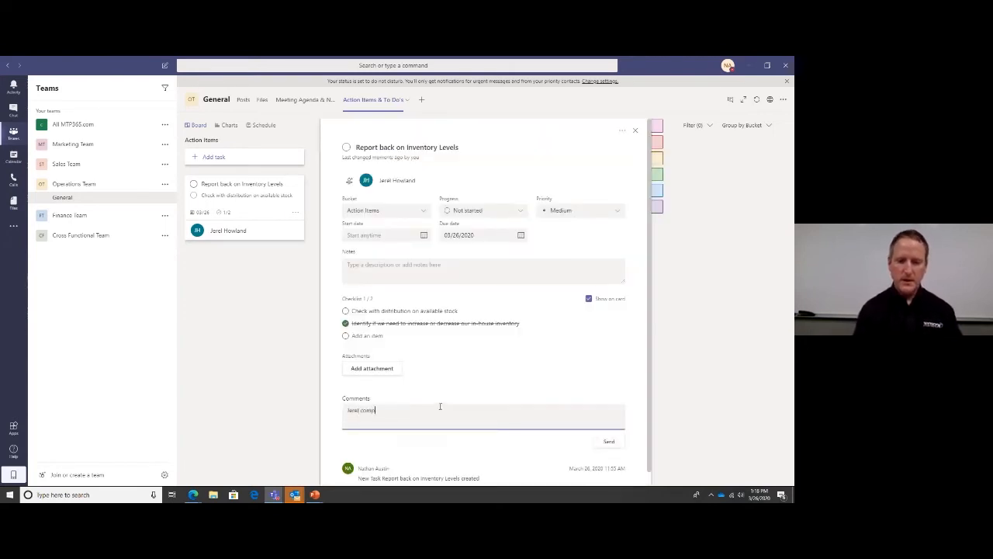
pyautogui.write('leted')
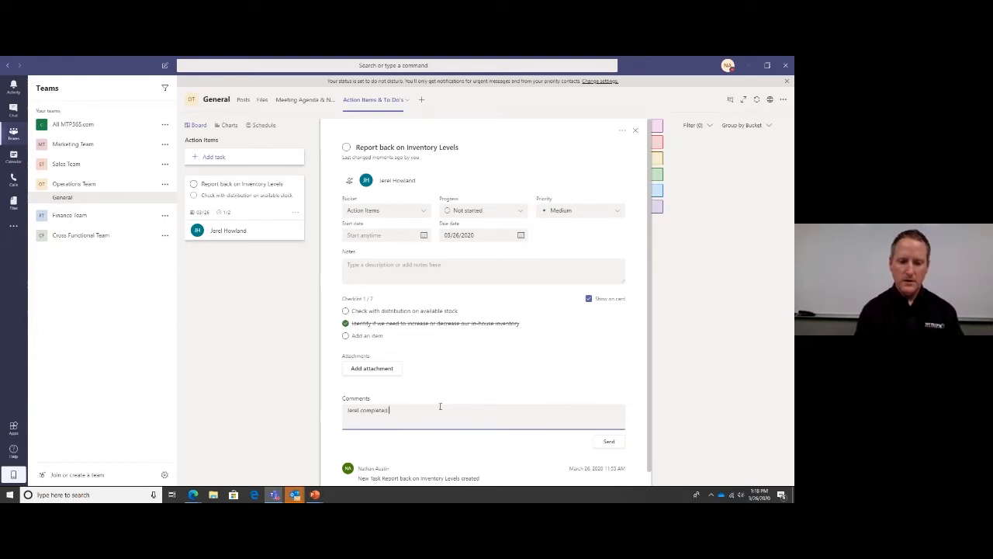
pyautogui.write(' one task, but is waiting to he')
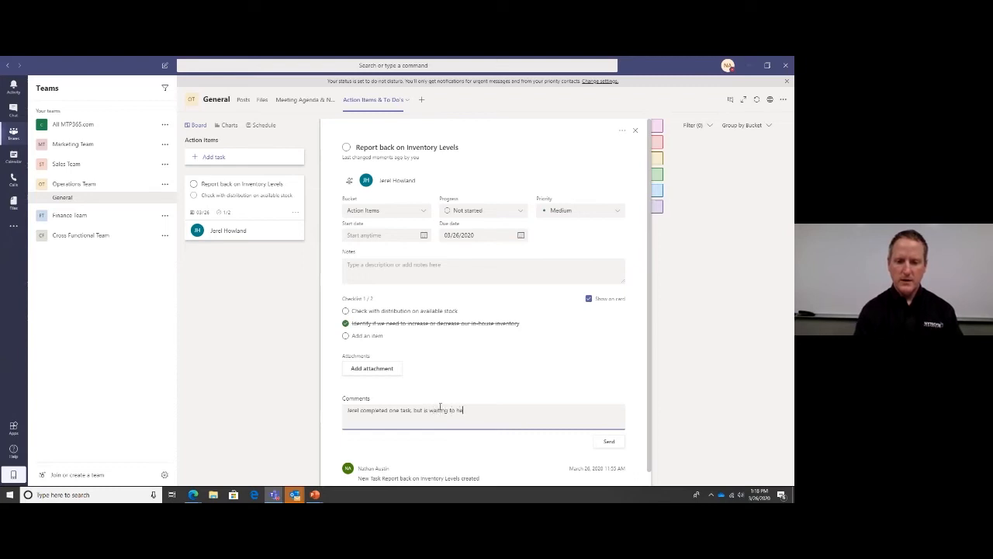
pyautogui.write('from Distribution.')
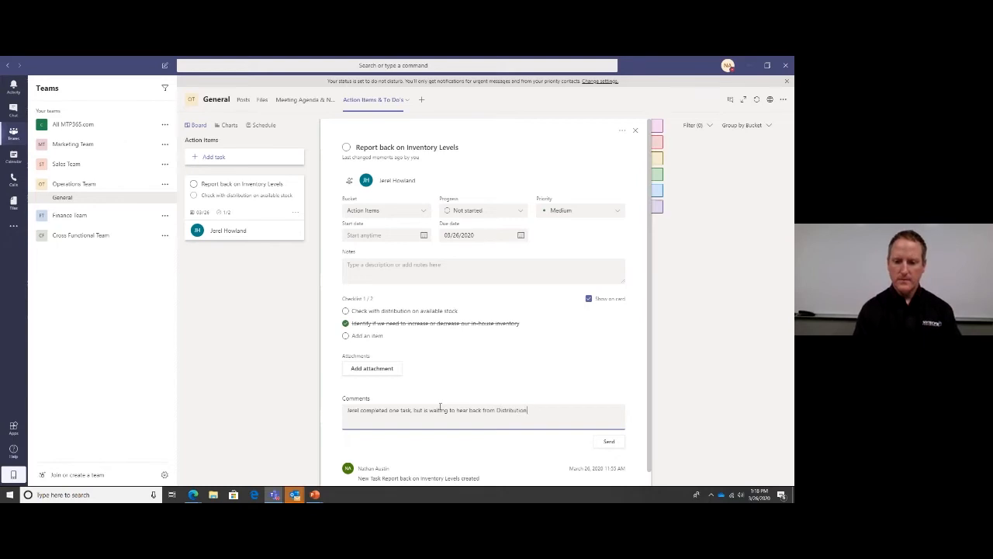
pyautogui.click(610, 441)
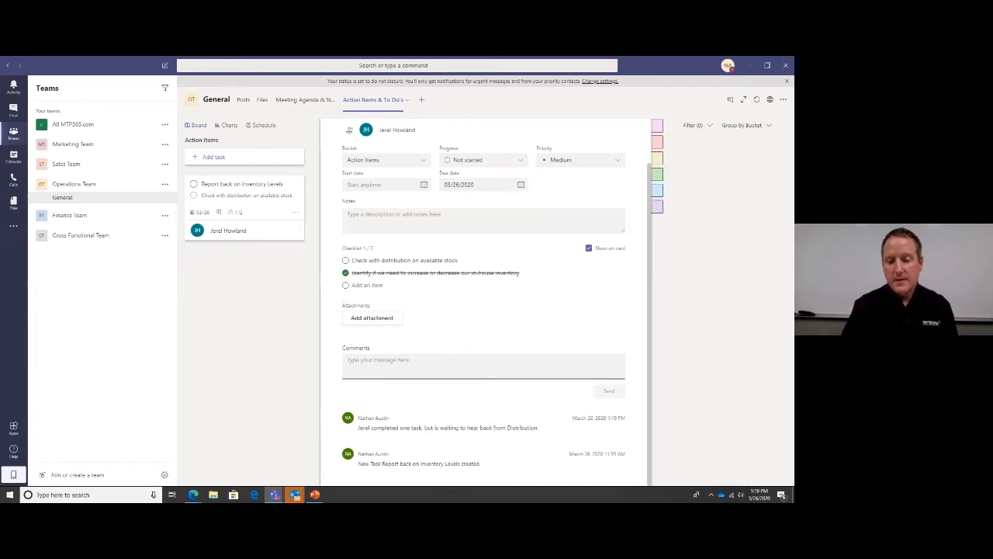
# - Set the due date of the "Report back on Inventory Levels" task to 04/02/2020 and close its details
pyautogui.scroll(2, 489, 428)
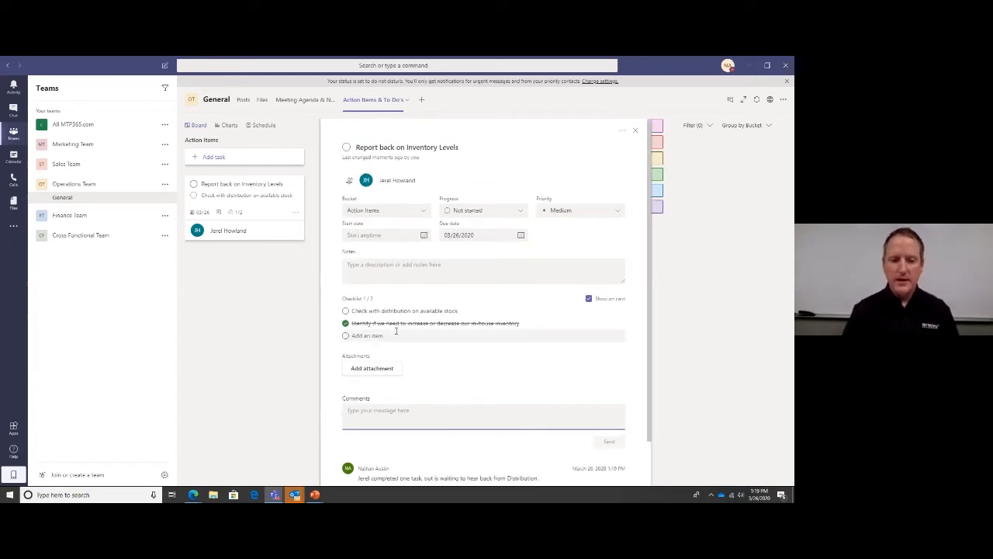
pyautogui.click(520, 235)
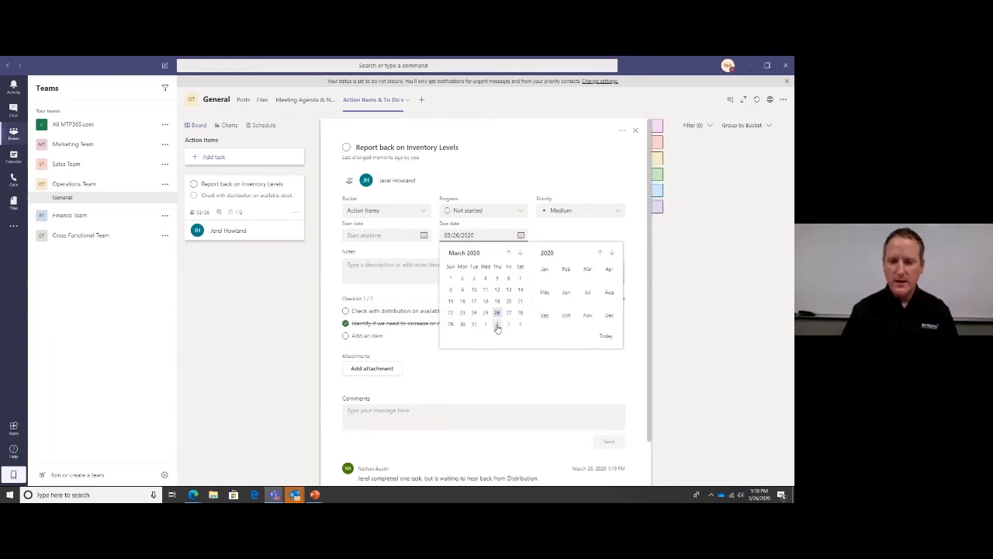
pyautogui.click(497, 325)
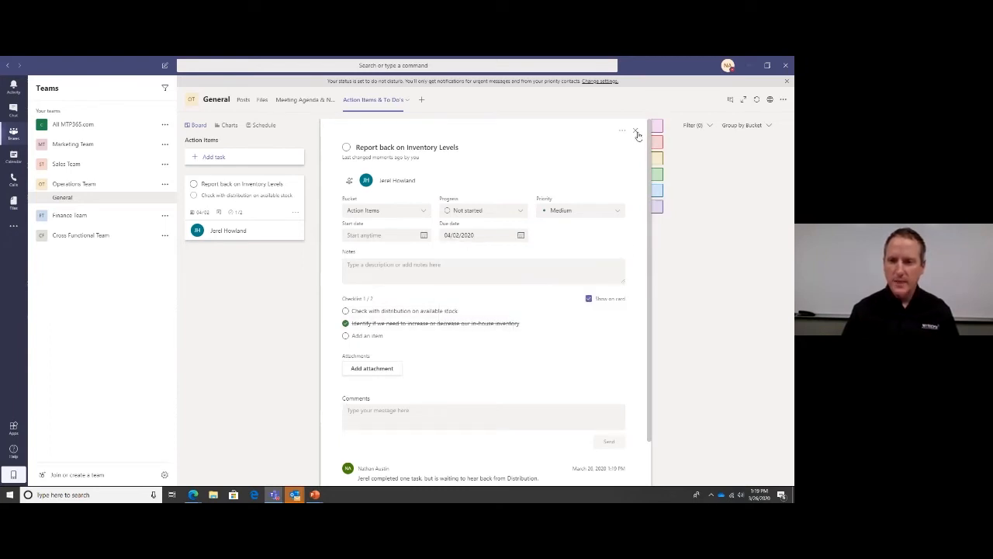
pyautogui.click(637, 130)
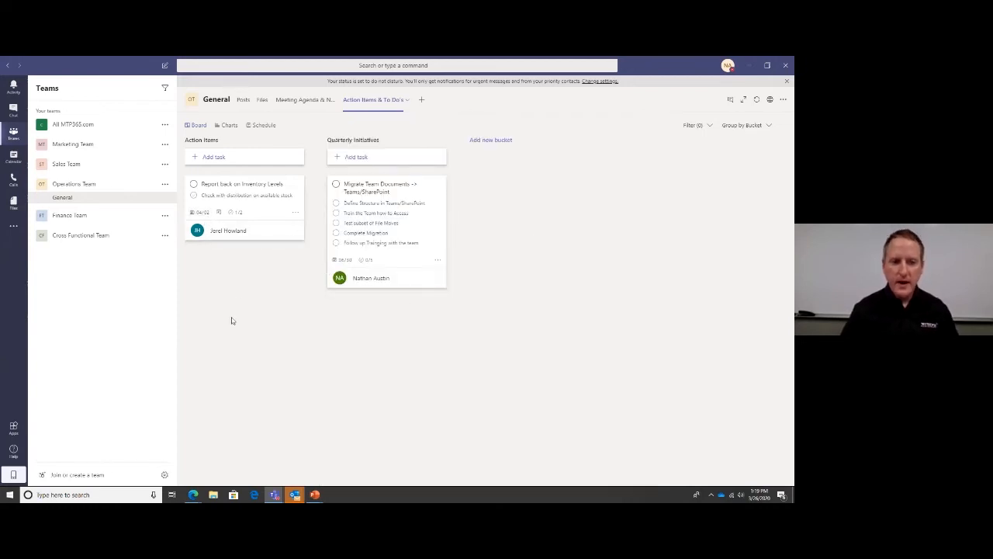
# - Add the task "This New Task or To Do" to the Action Items bucket, due 04/02 and assigned to the second listed team member
pyautogui.click(218, 158)
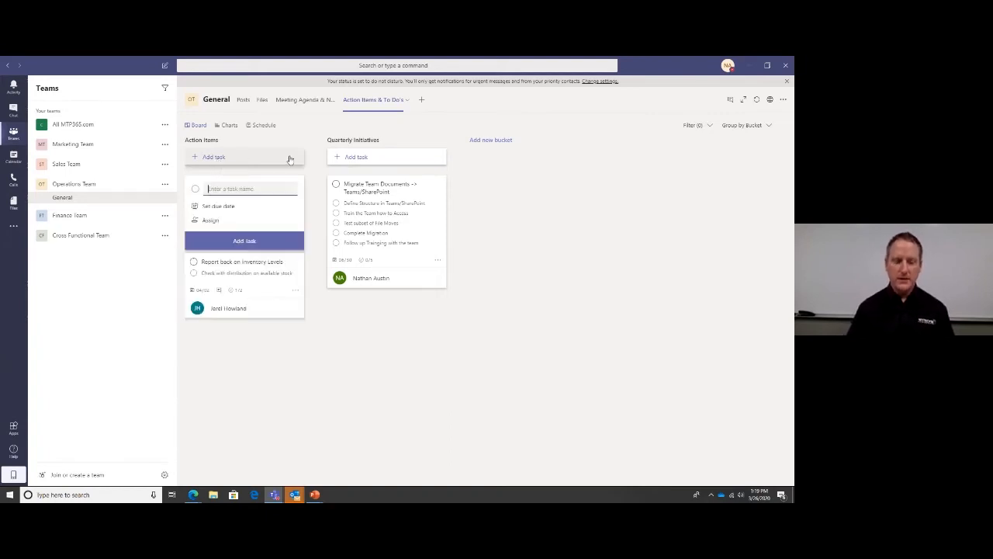
pyautogui.write('This N')
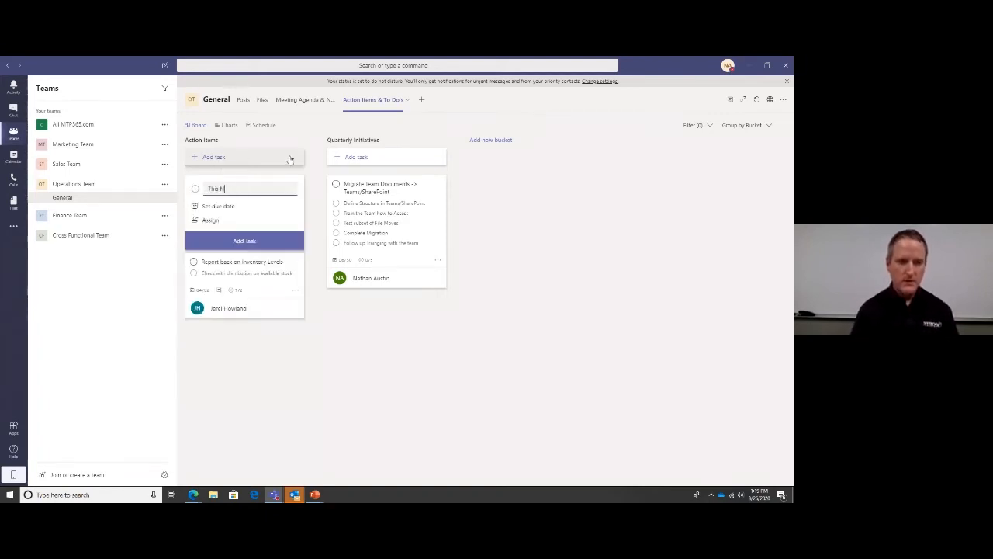
pyautogui.write('ew Task or To Do')
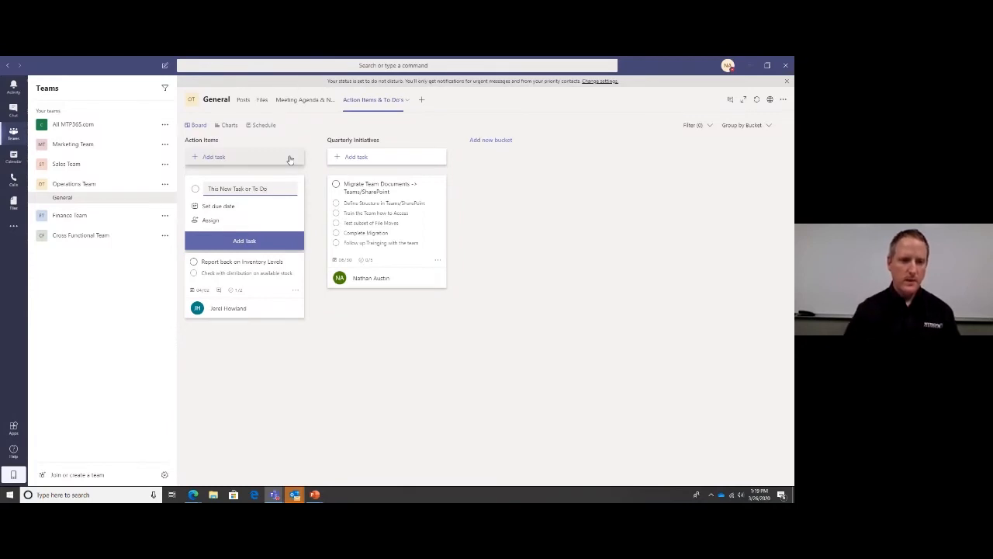
pyautogui.click(225, 206)
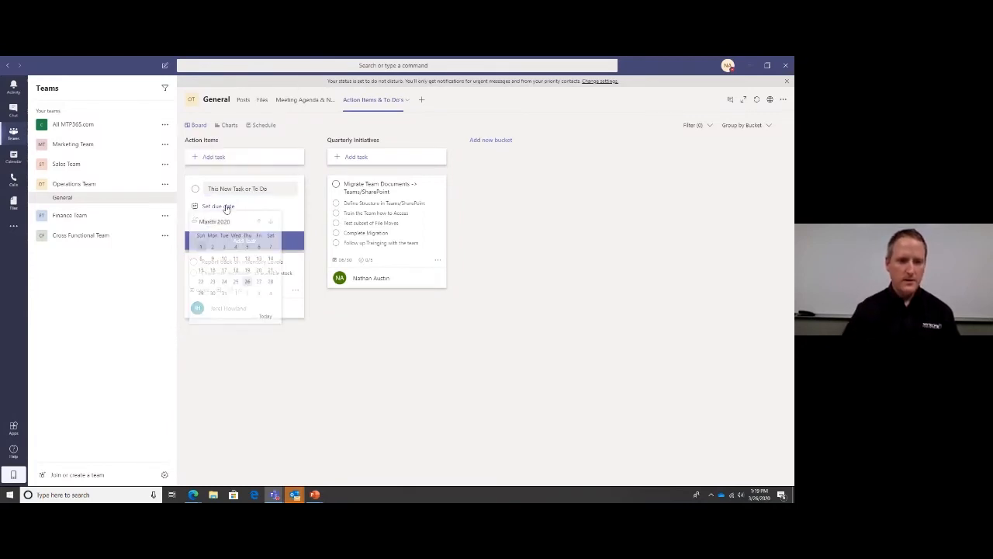
pyautogui.click(247, 294)
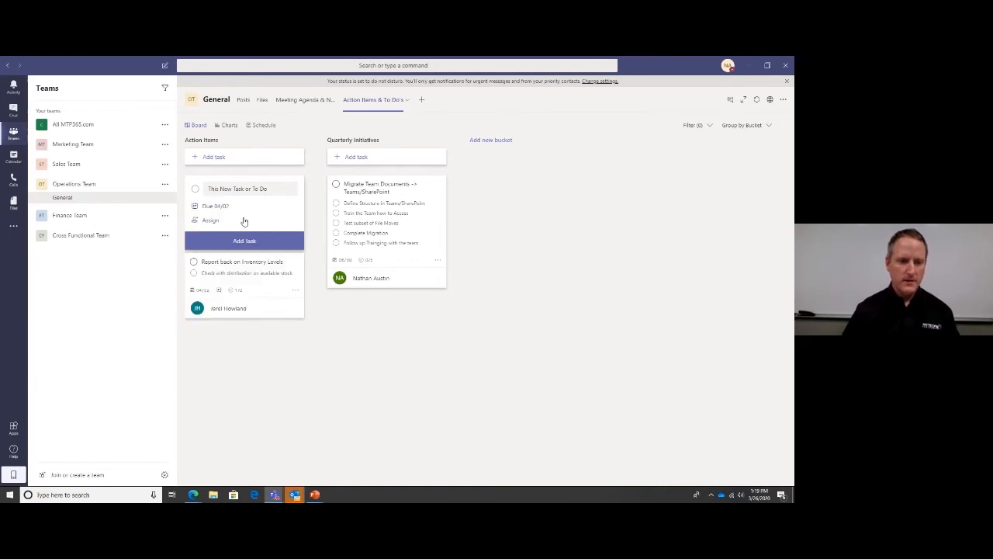
pyautogui.click(215, 222)
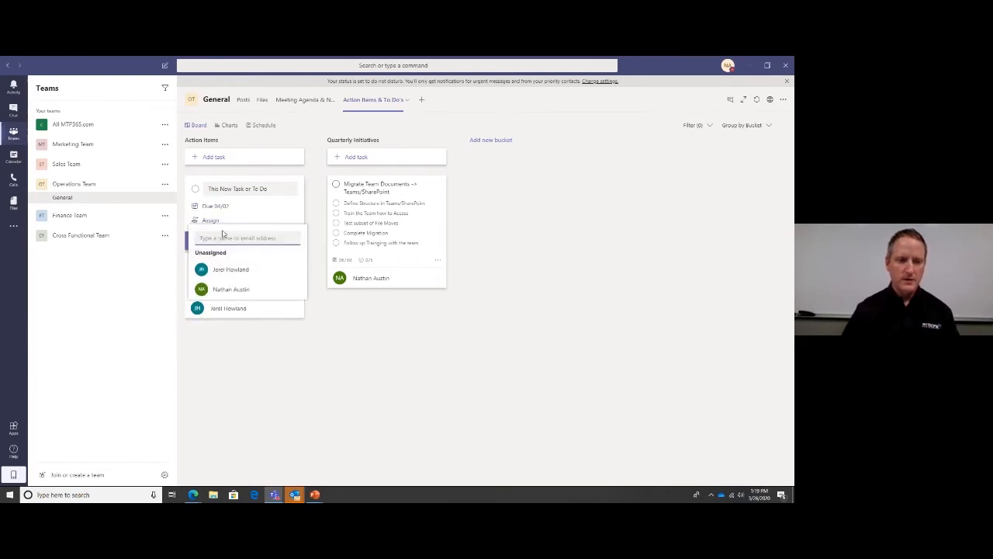
pyautogui.click(235, 290)
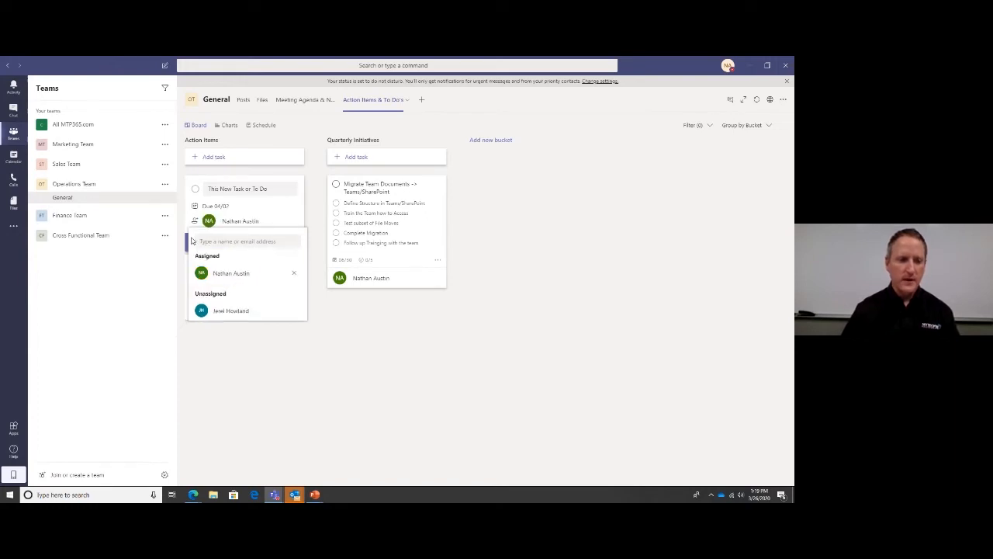
pyautogui.click(296, 349)
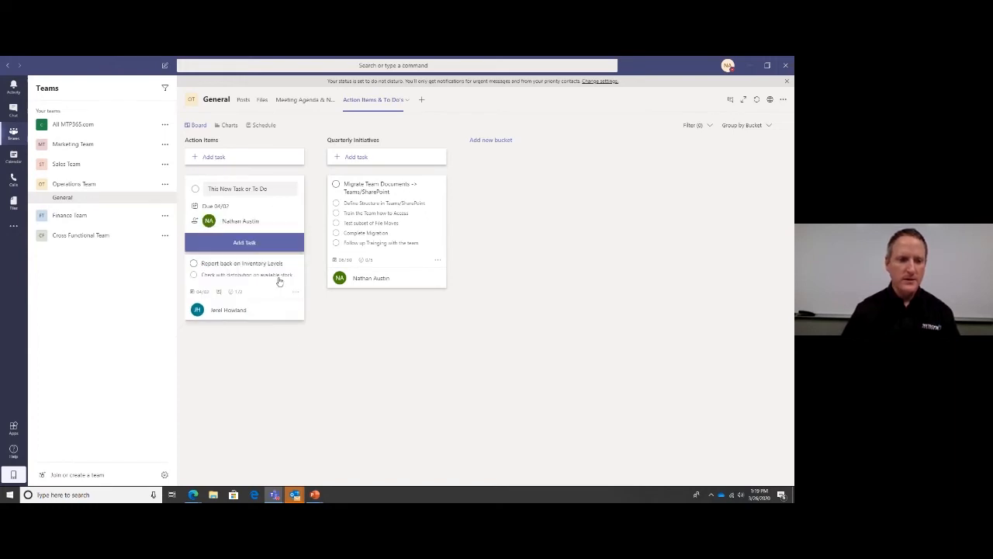
pyautogui.click(244, 241)
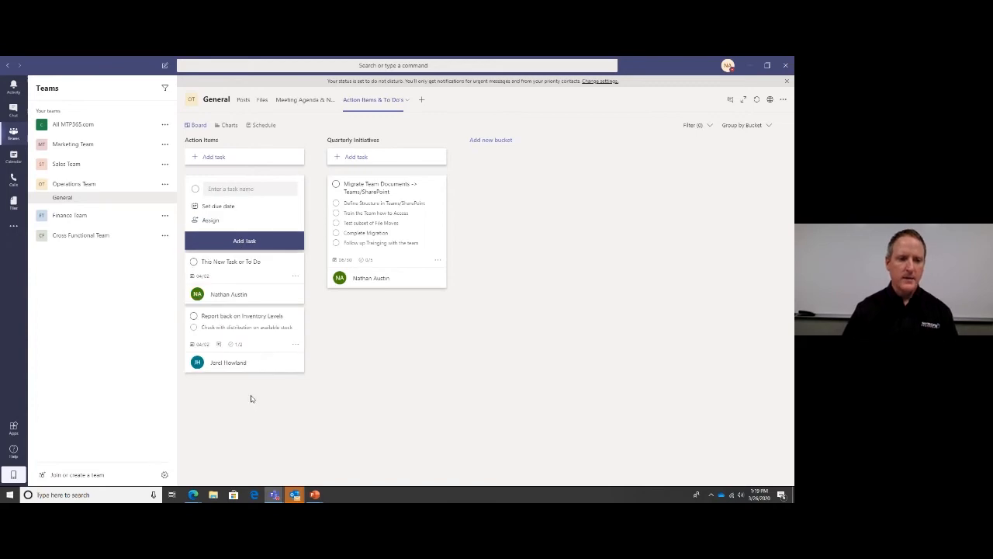
# - Add the note "Additional details about this item to be completed." to "This New Task or To Do" and show it on the card
pyautogui.click(243, 273)
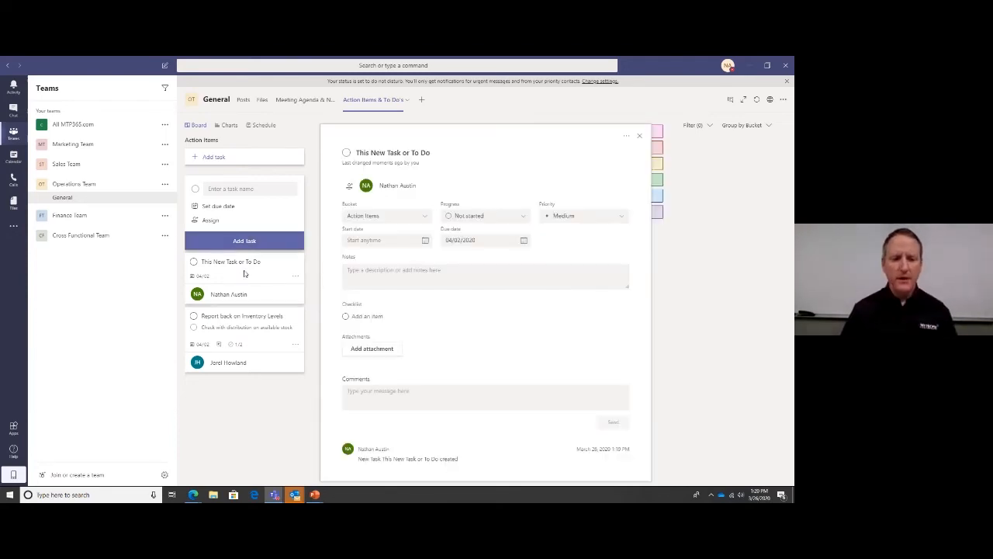
pyautogui.click(372, 284)
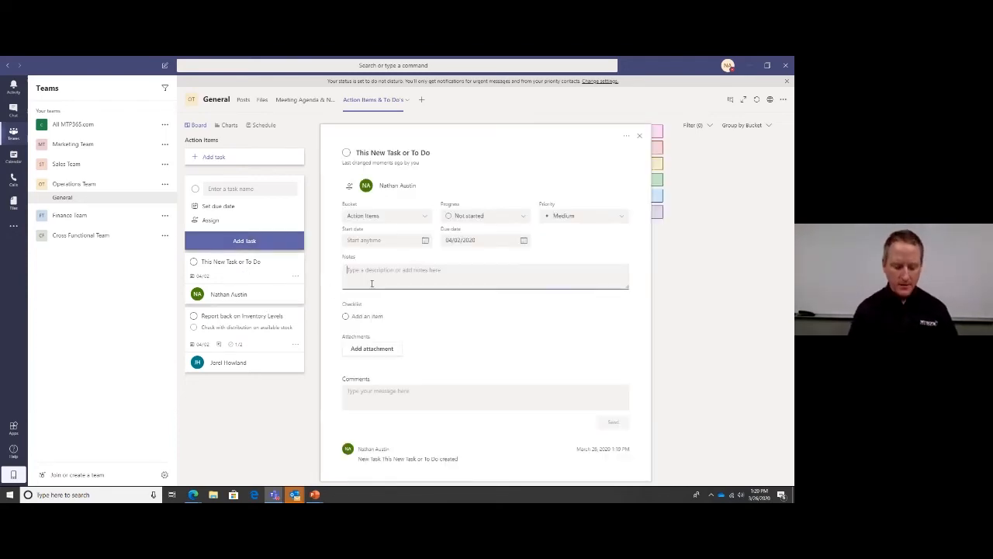
pyautogui.write('Ad')
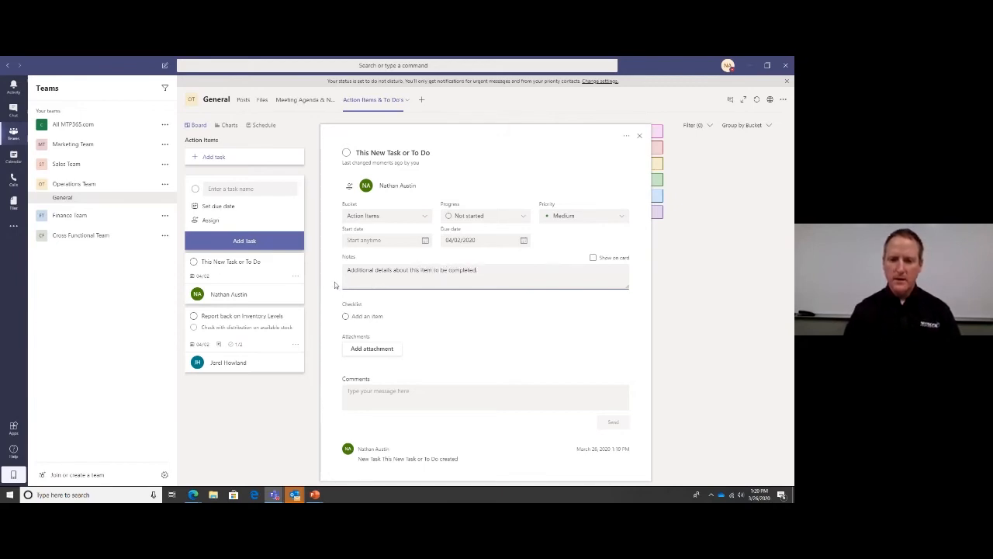
pyautogui.click(594, 258)
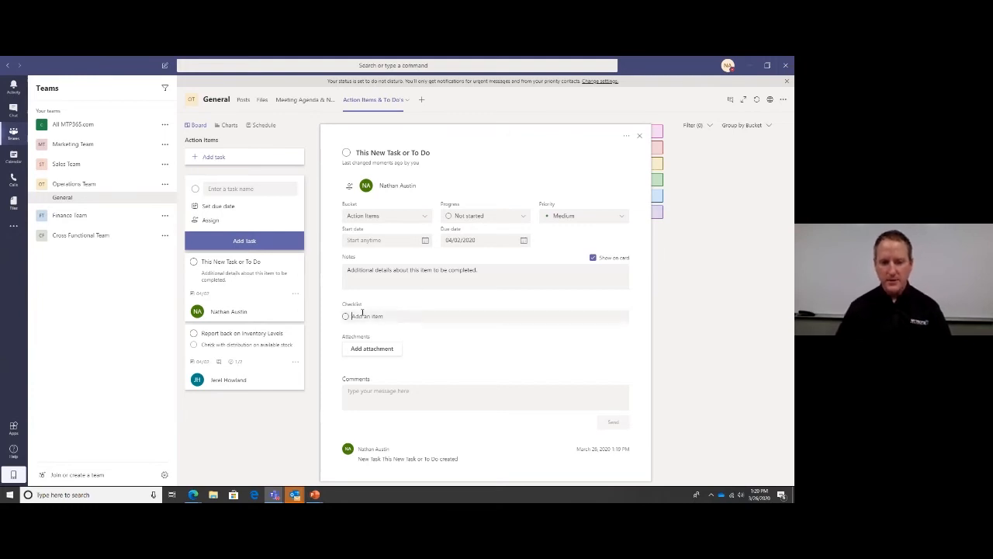
# - Add the checklist items "Sub item #1" and "Sub item #2" to "This New Task or To Do" and close its details
pyautogui.write('A')
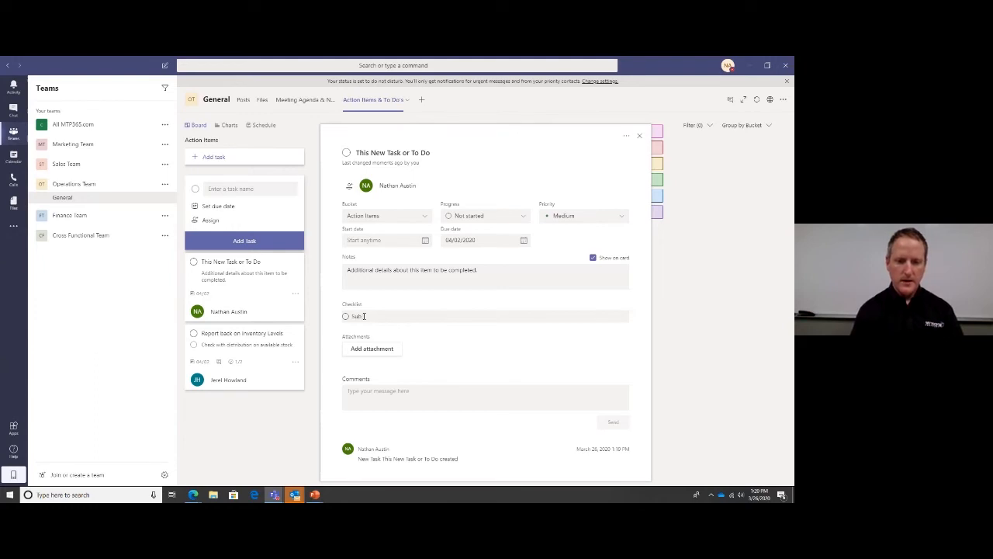
pyautogui.write('ub Item #1')
pyautogui.press('Return')
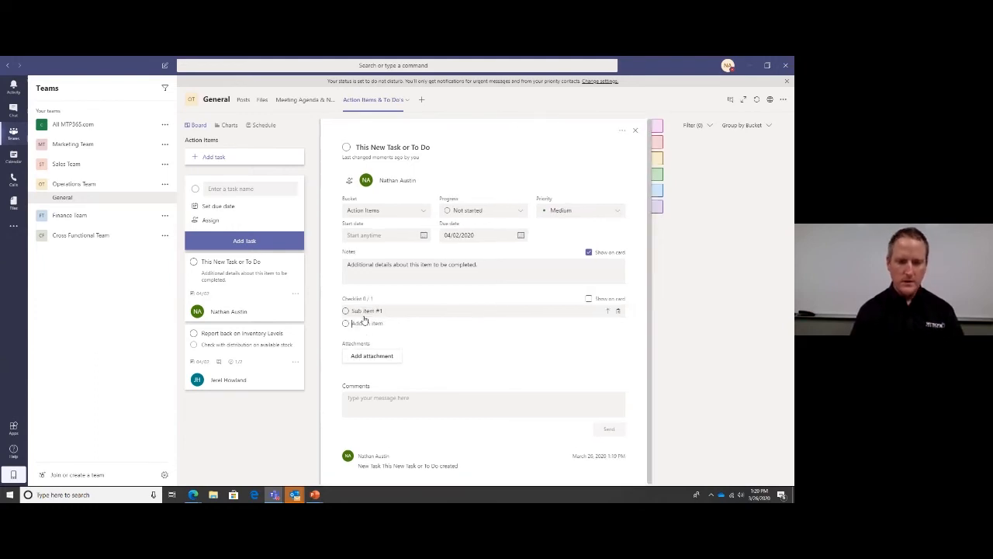
pyautogui.write('S')
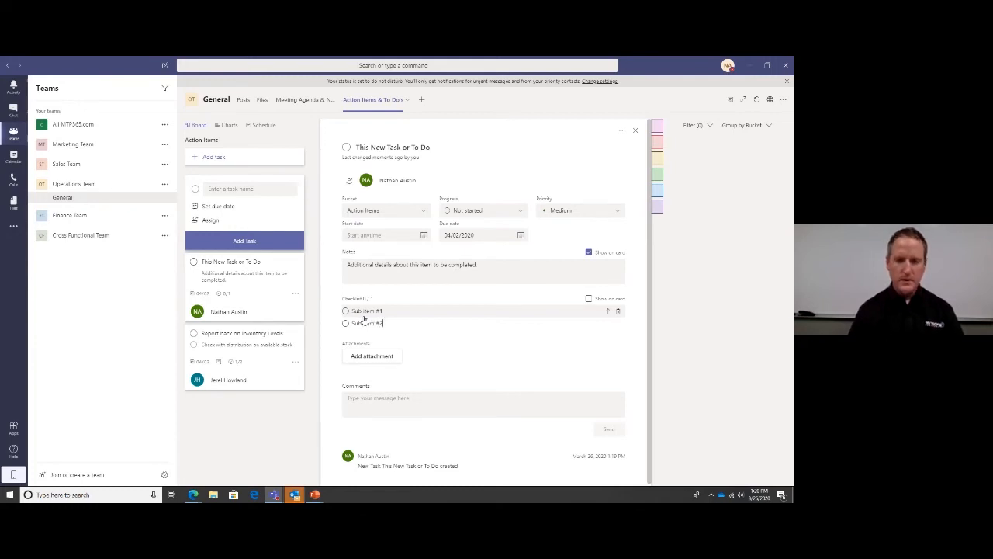
pyautogui.write('ub Item #2')
pyautogui.press('Return')
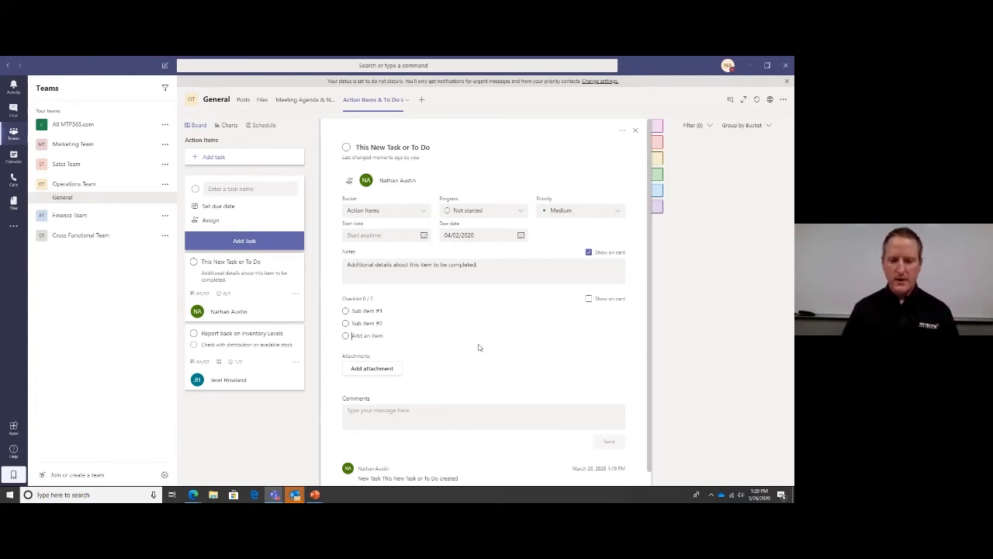
pyautogui.scroll(-1, 498, 378)
pyautogui.click(635, 126)
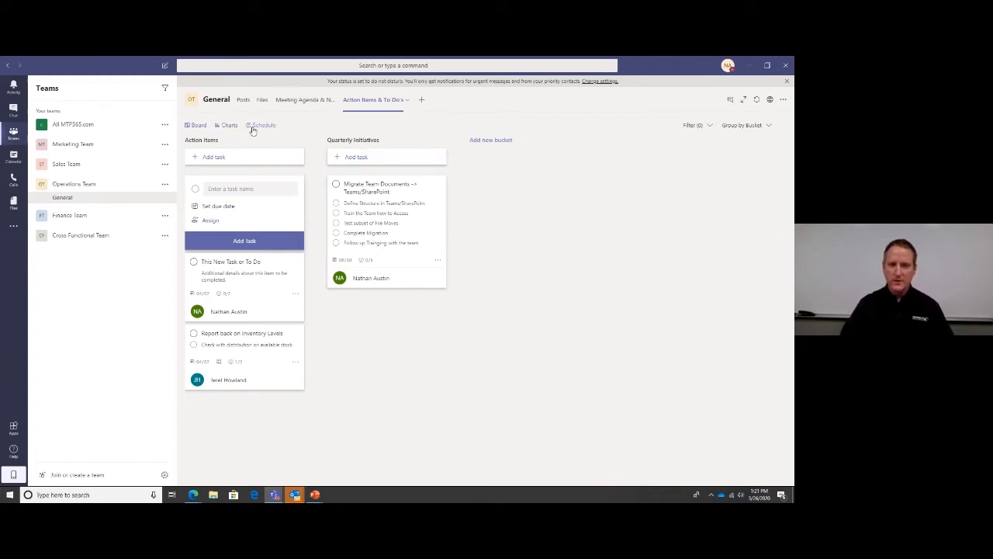
pyautogui.click(768, 127)
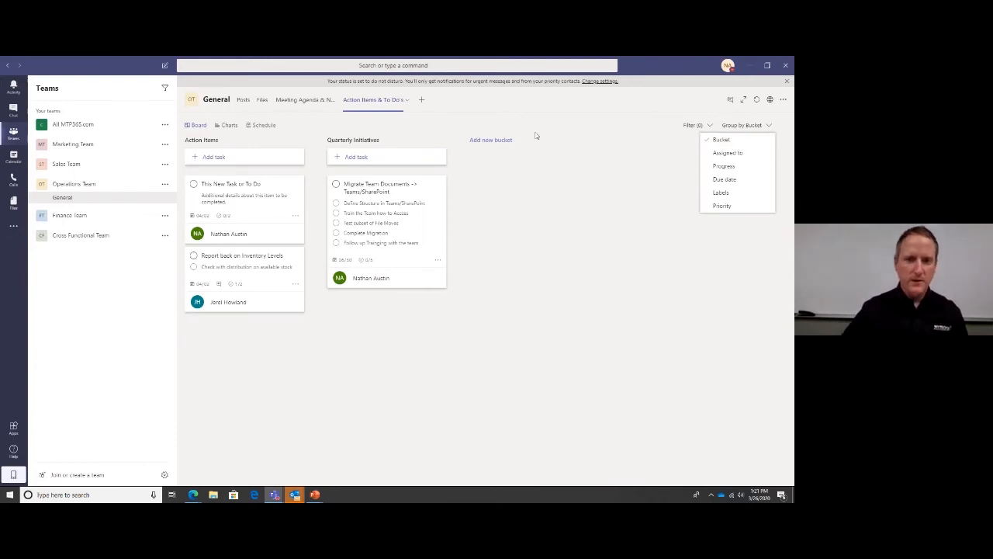
pyautogui.click(396, 347)
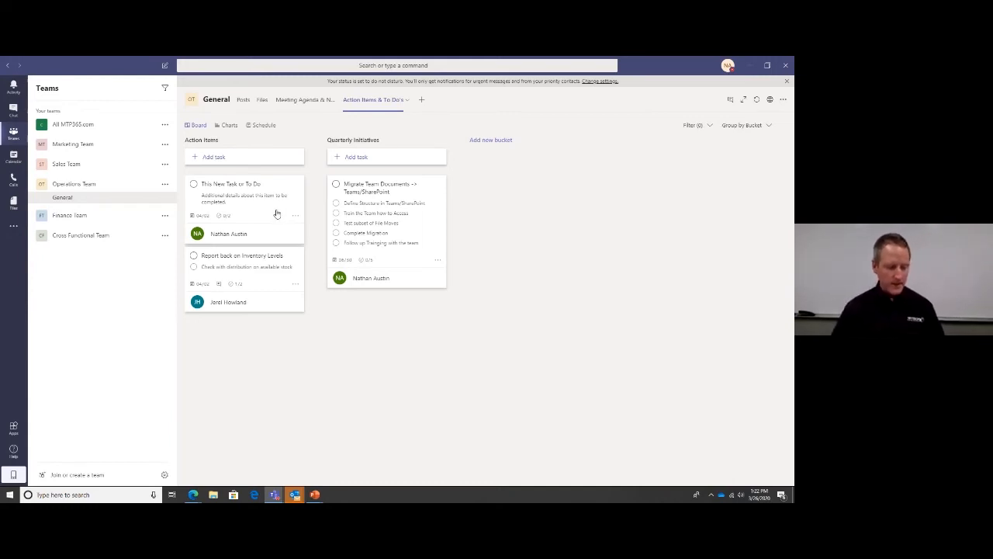
# - Add the sub-bullet "Hey the Governor declared stay at home" under Cascading Messages in the March 26th 2020 Weekly Meeting notes, correcting its spelling
pyautogui.click(301, 101)
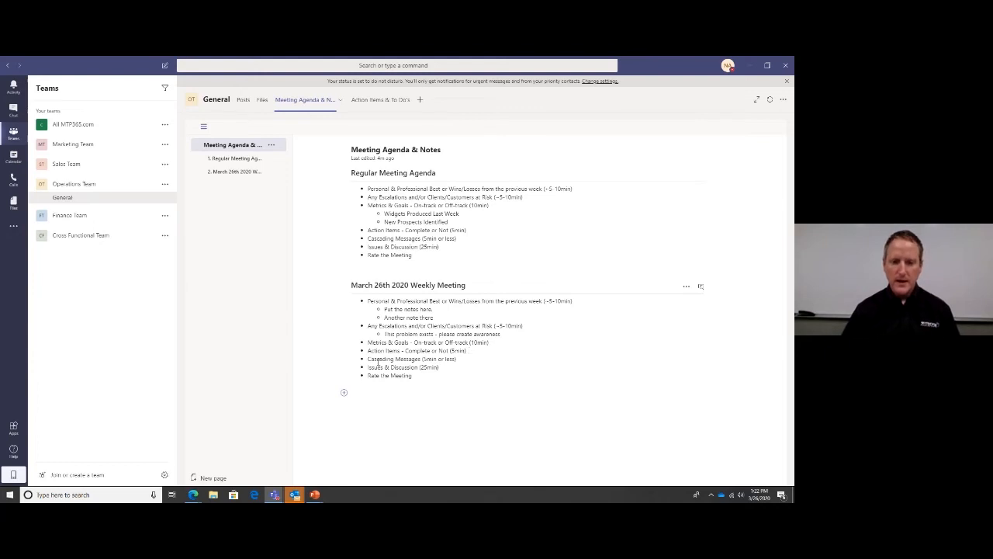
pyautogui.click(460, 361)
pyautogui.press('Return')
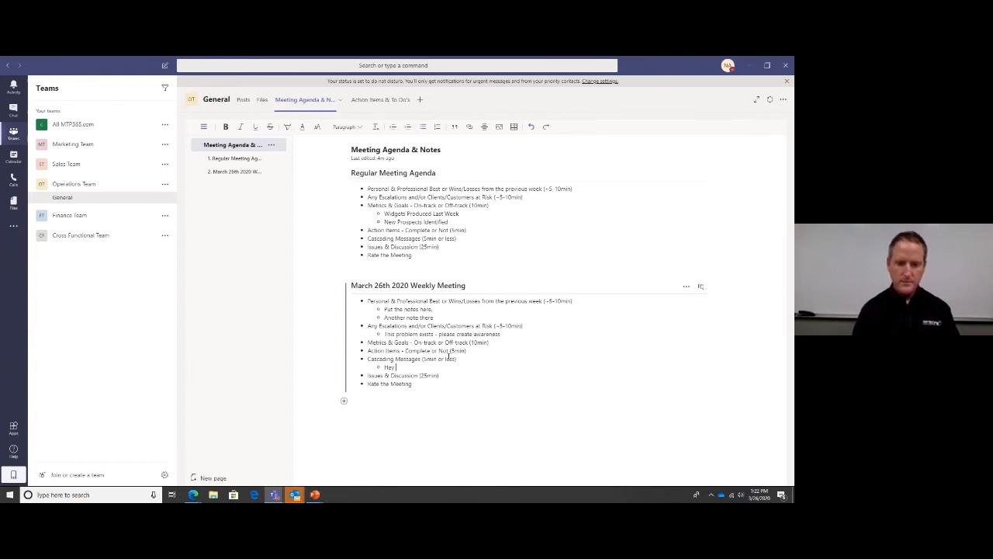
pyautogui.write('Hey the Governor declared')
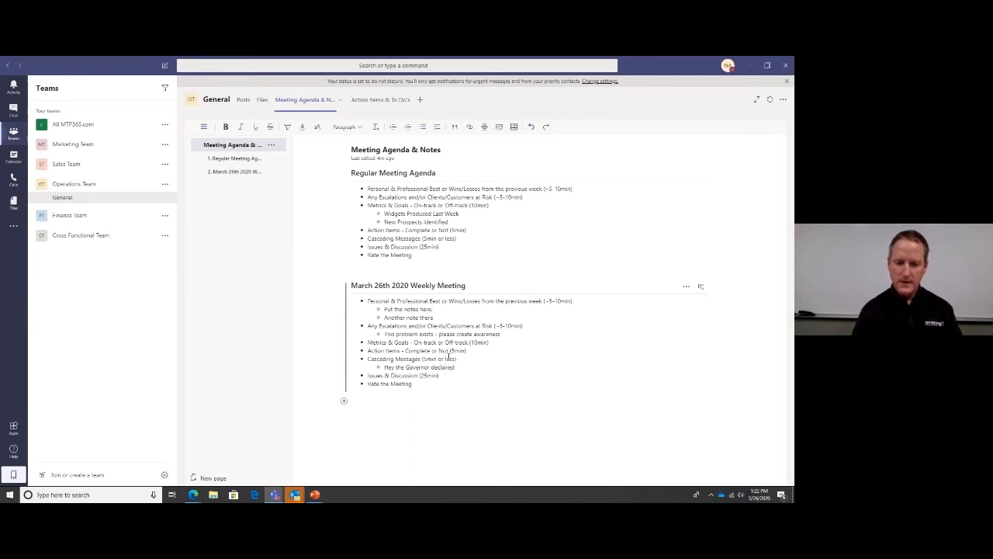
pyautogui.write('stay at h')
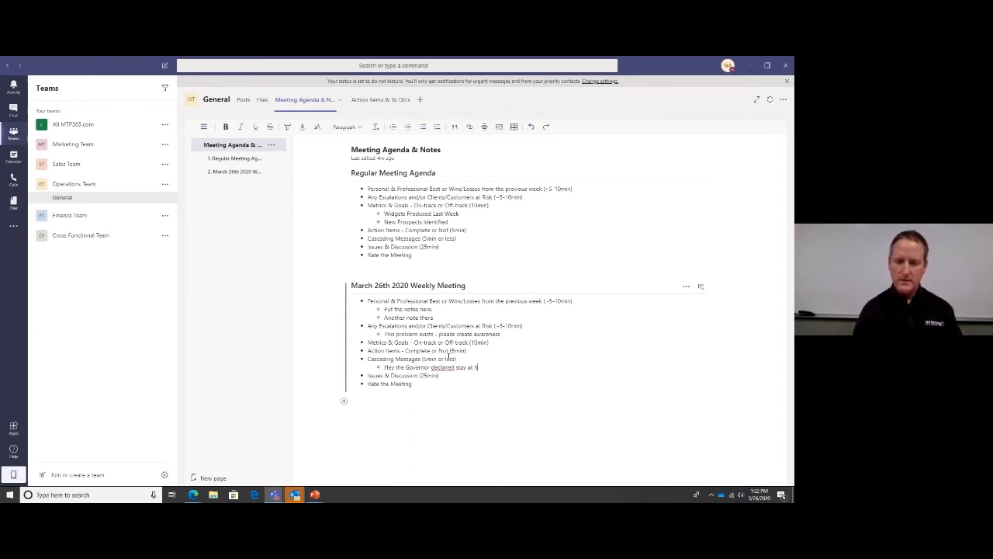
pyautogui.write('ome')
pyautogui.rightClick(446, 367)
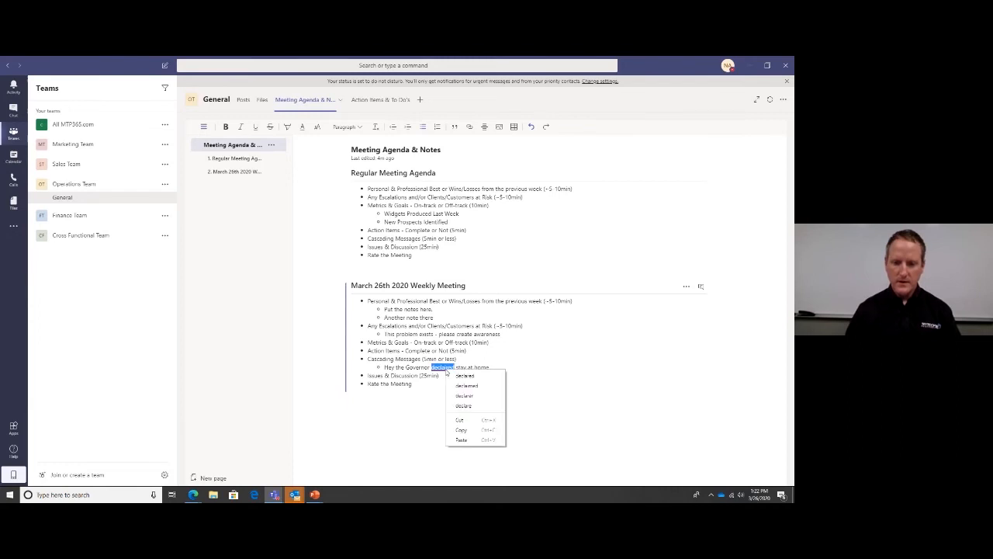
pyautogui.click(475, 371)
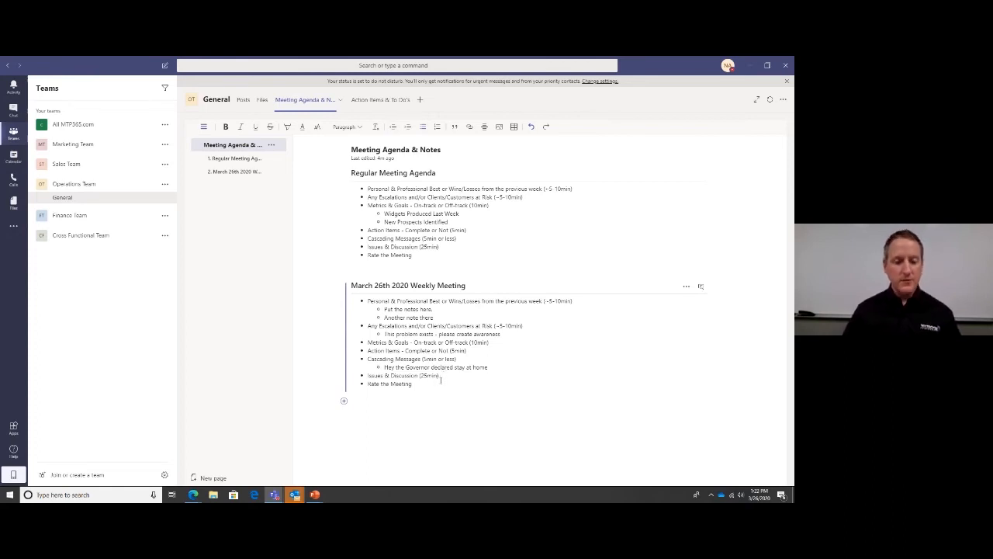
# - Add a SharePoint tab to the channel showing the existing Issues & Discussion List
pyautogui.click(421, 102)
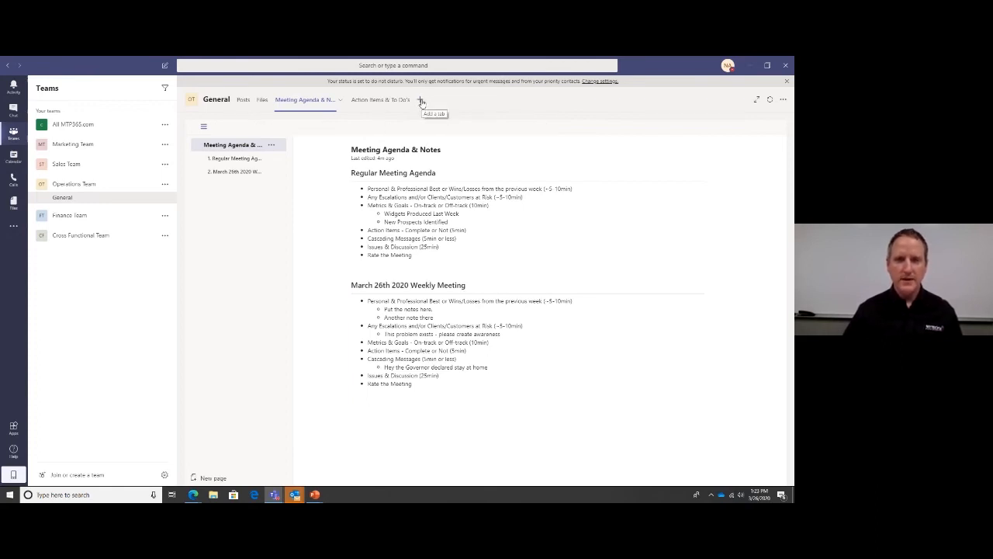
pyautogui.click(422, 102)
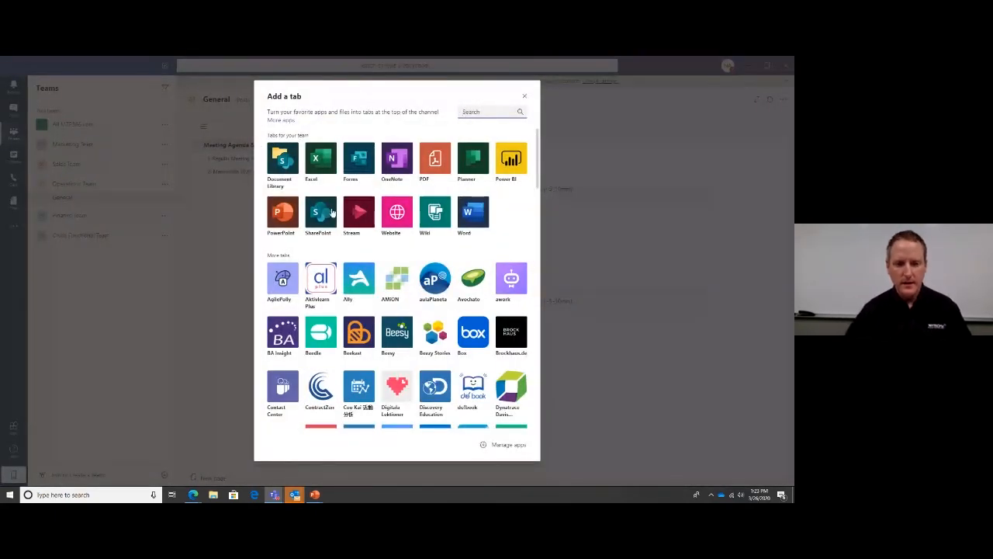
pyautogui.click(326, 213)
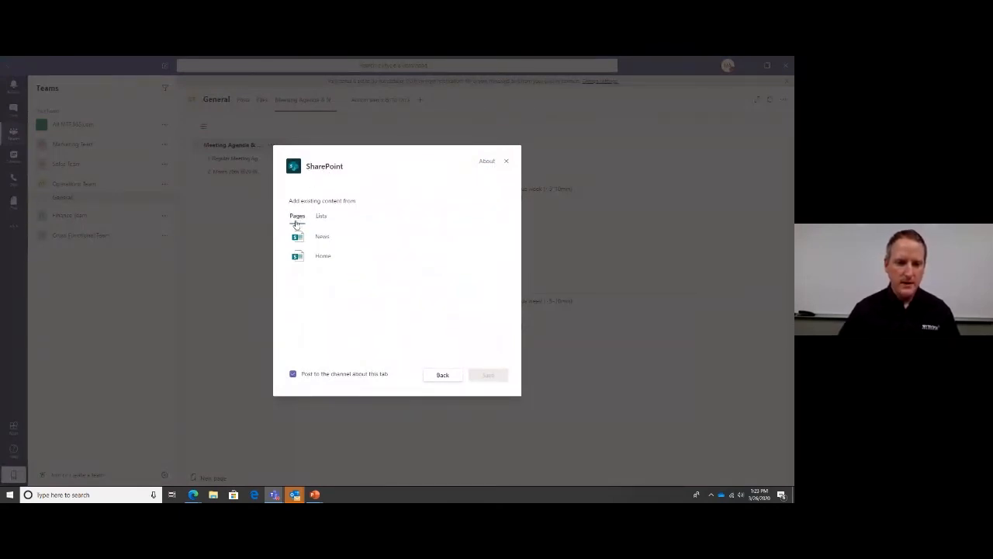
pyautogui.click(323, 219)
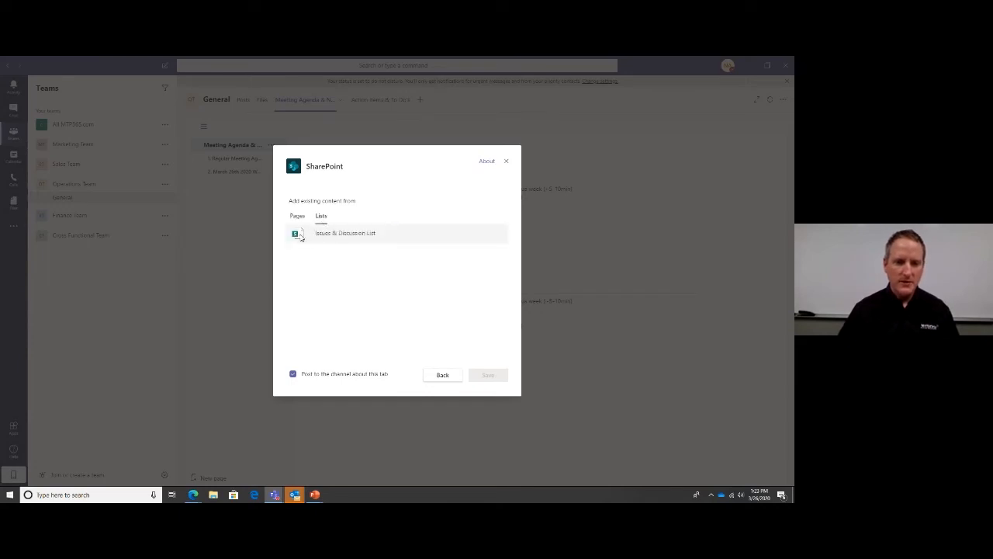
pyautogui.click(301, 236)
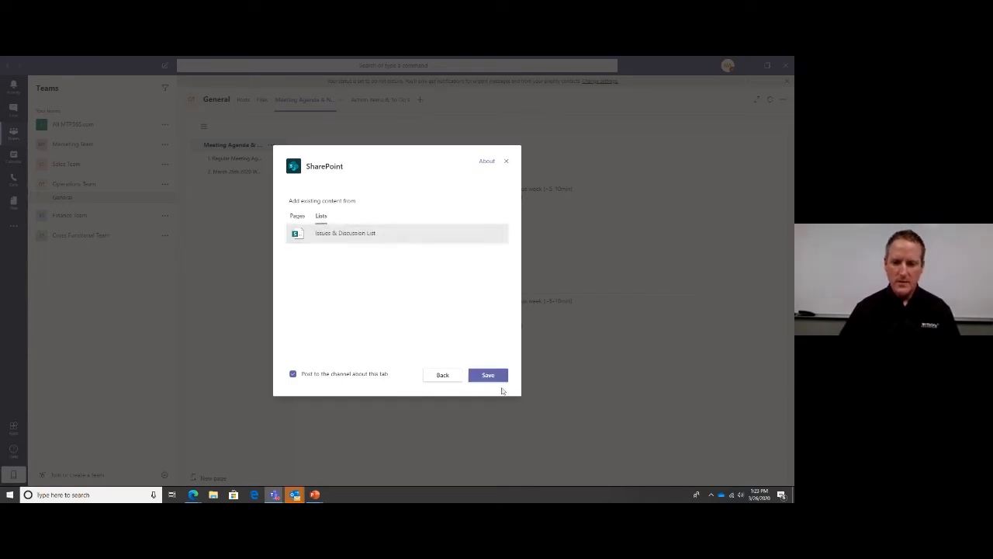
pyautogui.click(488, 376)
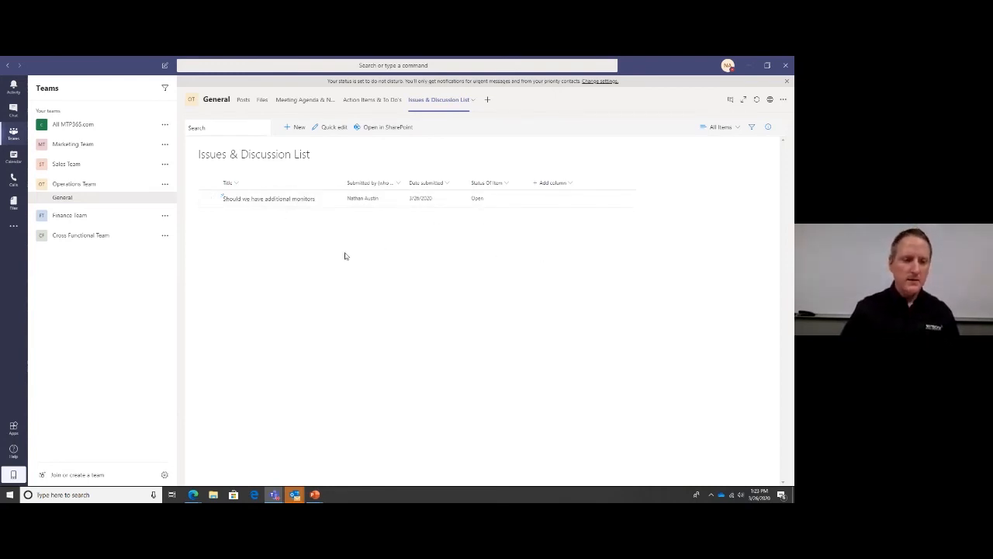
# - Create the list item "What about Toilet Paper?" with another team member as submitter, keeping the default date and Open status
pyautogui.click(298, 128)
pyautogui.click(545, 206)
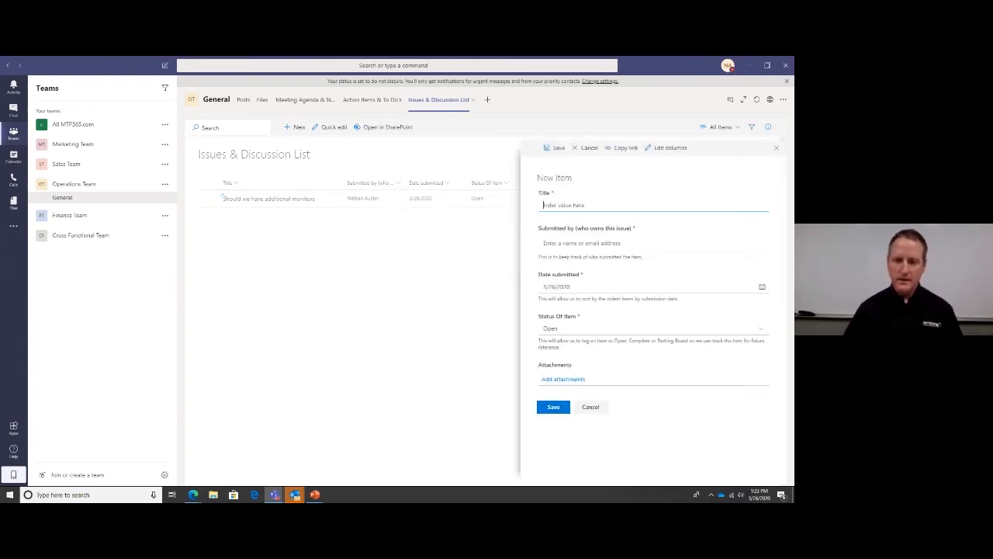
pyautogui.write('What about Toilet Paper?')
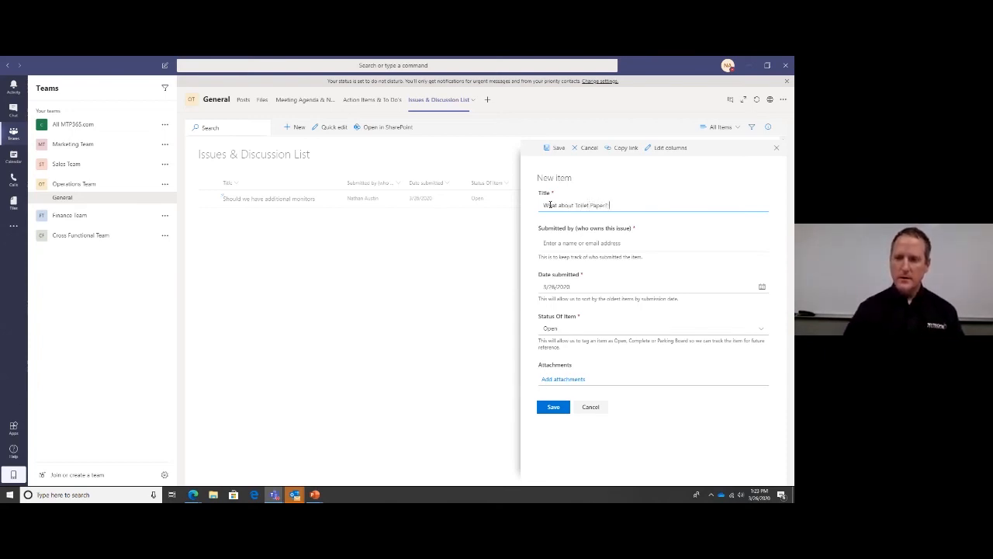
pyautogui.click(581, 242)
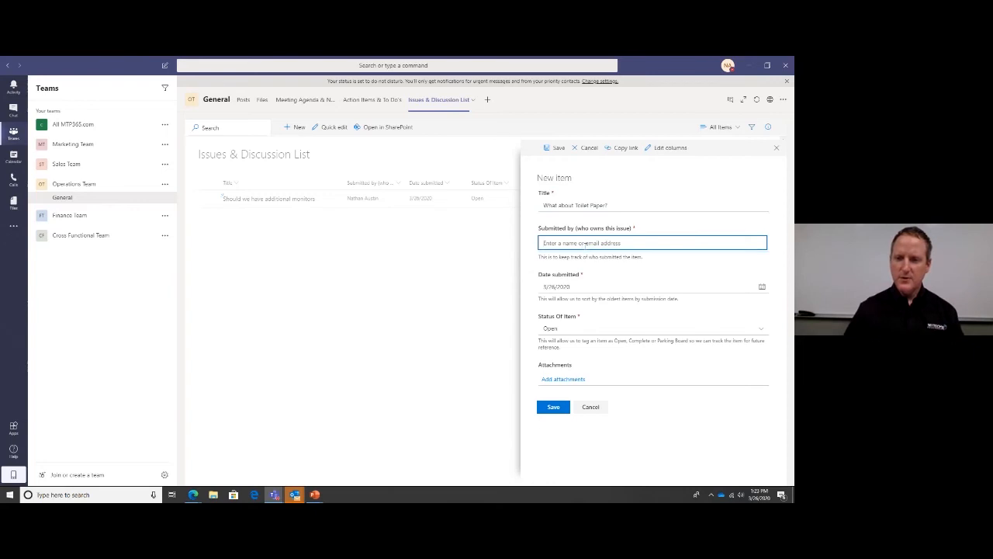
pyautogui.write('n')
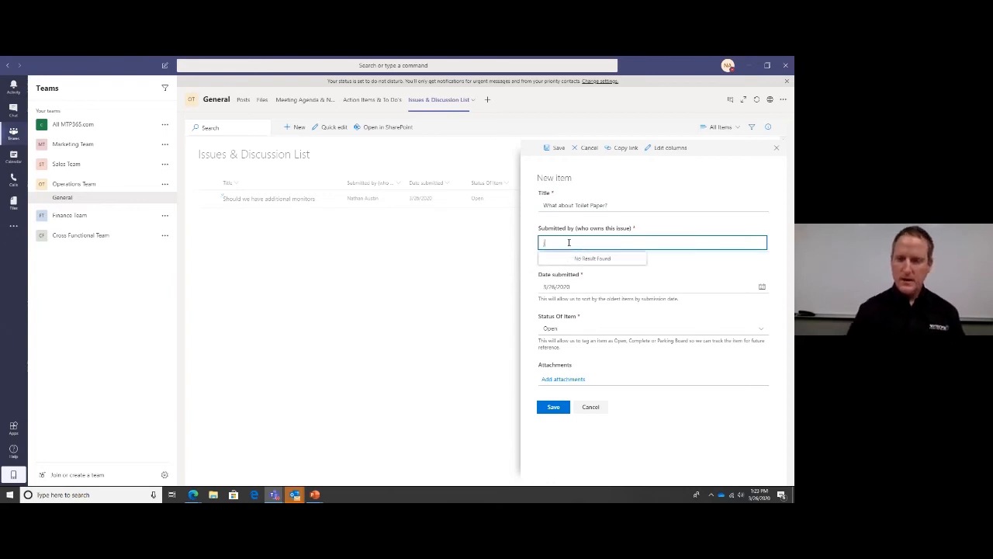
pyautogui.write('re')
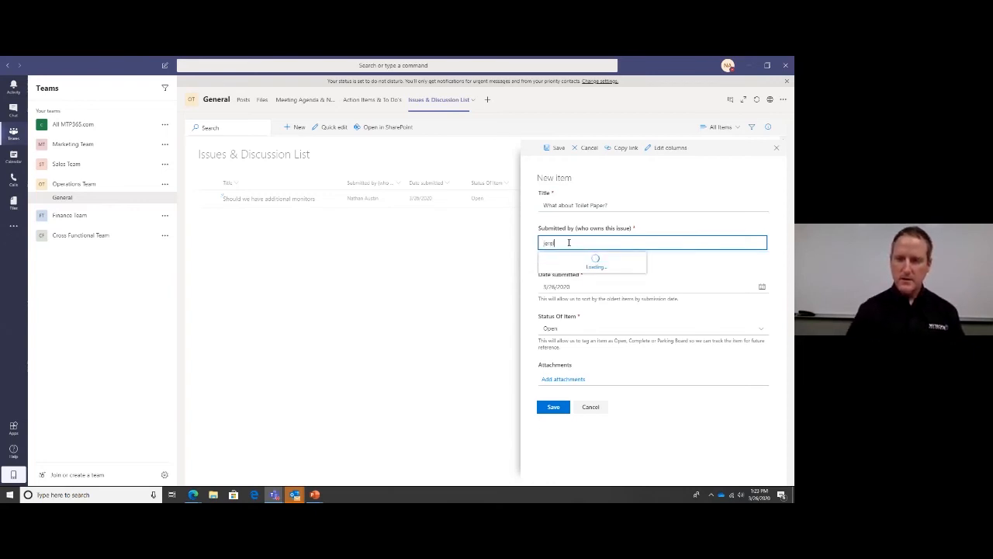
pyautogui.click(572, 268)
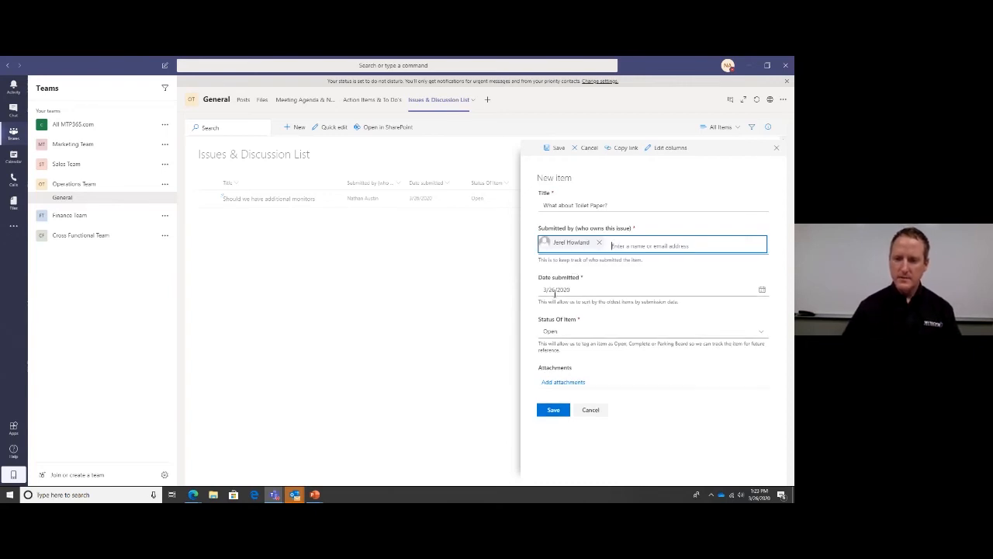
pyautogui.click(553, 409)
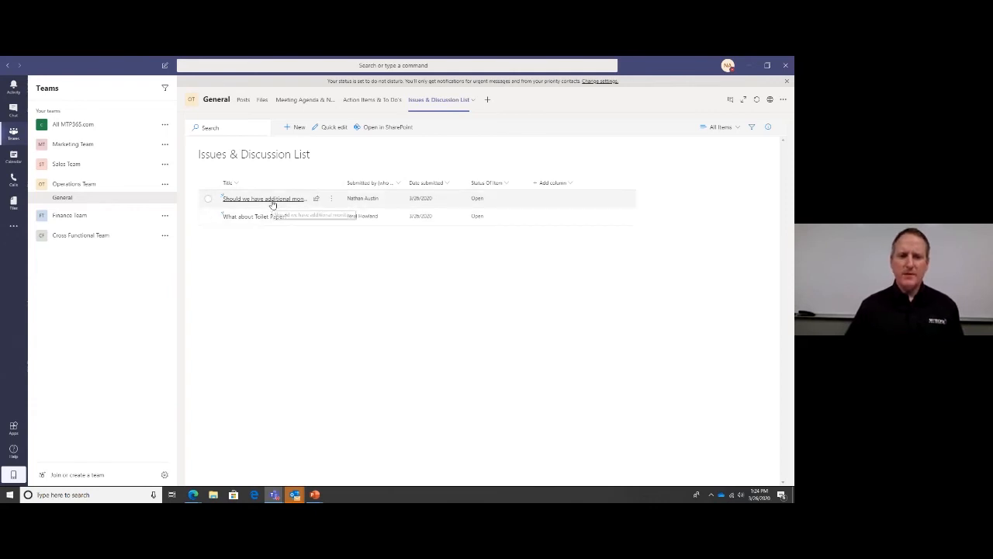
# - Add a multiple-lines-of-text column named "Longer Description" to the Issues & Discussion List
pyautogui.click(550, 184)
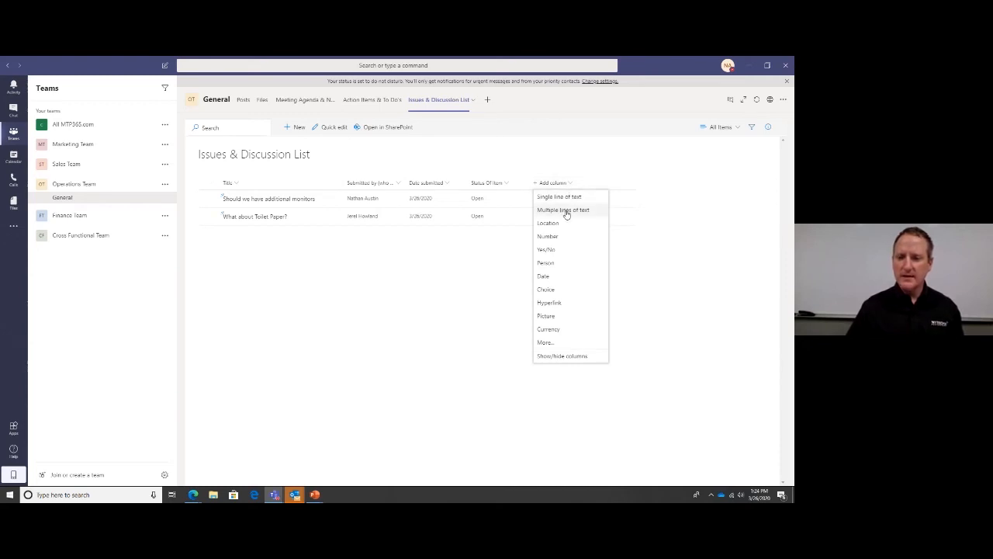
pyautogui.click(565, 210)
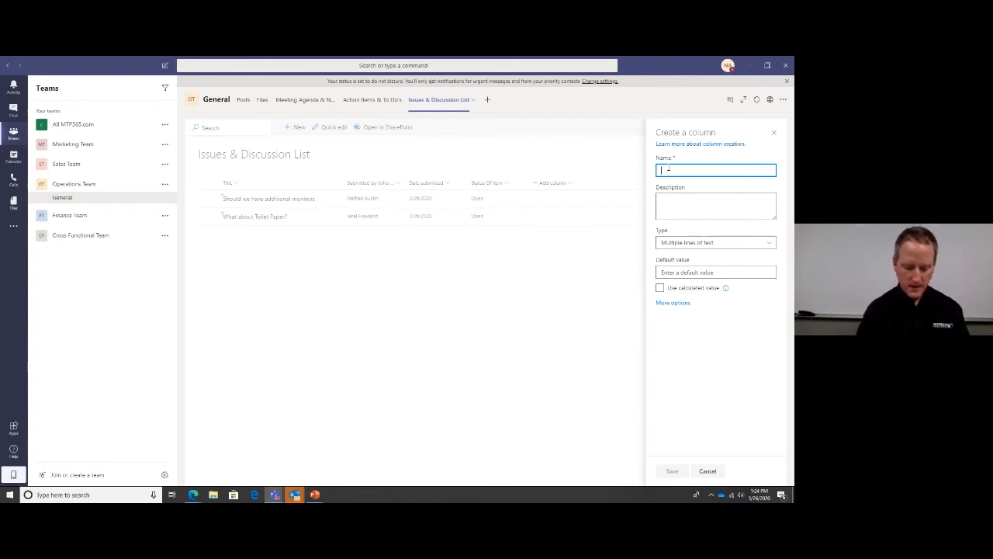
pyautogui.write('Is')
pyautogui.write('nger')
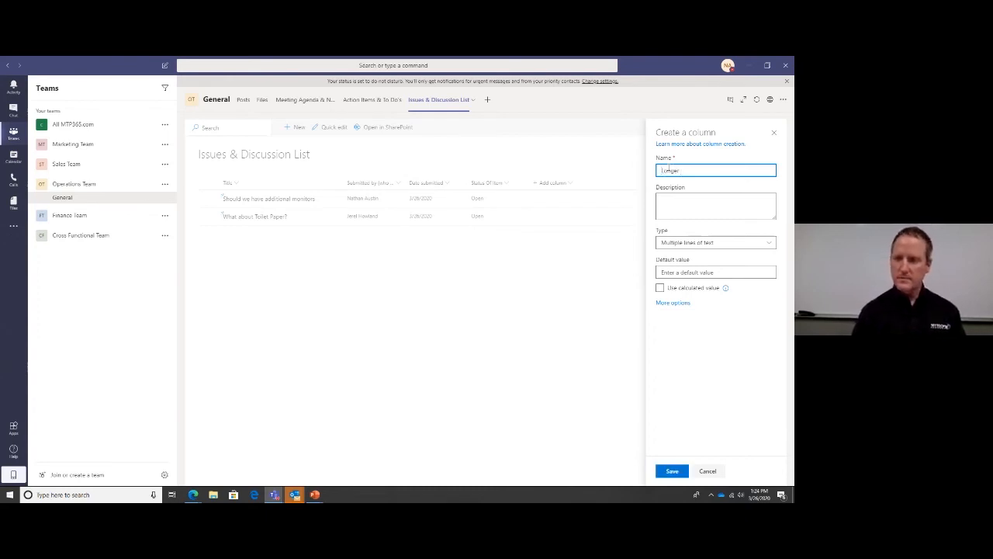
pyautogui.write(' Description')
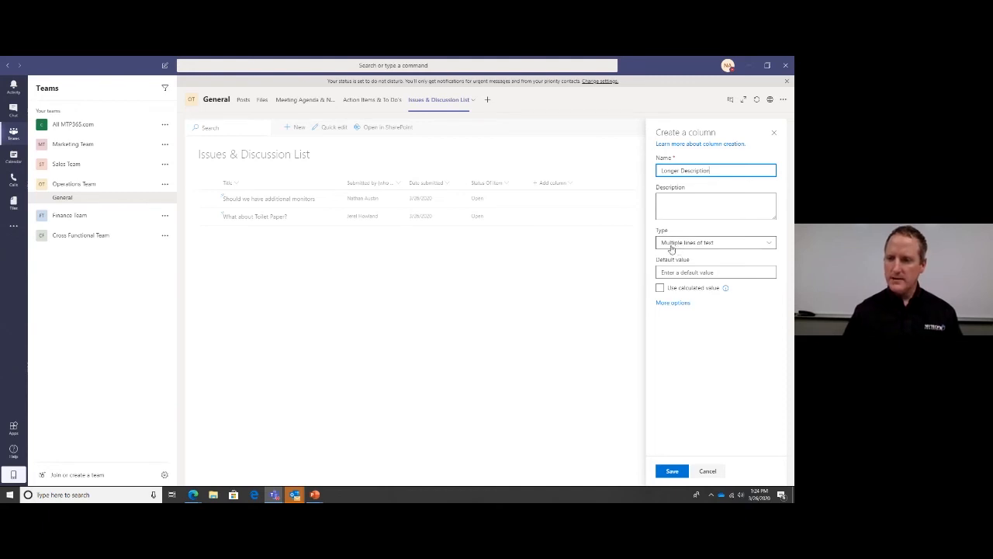
pyautogui.click(672, 302)
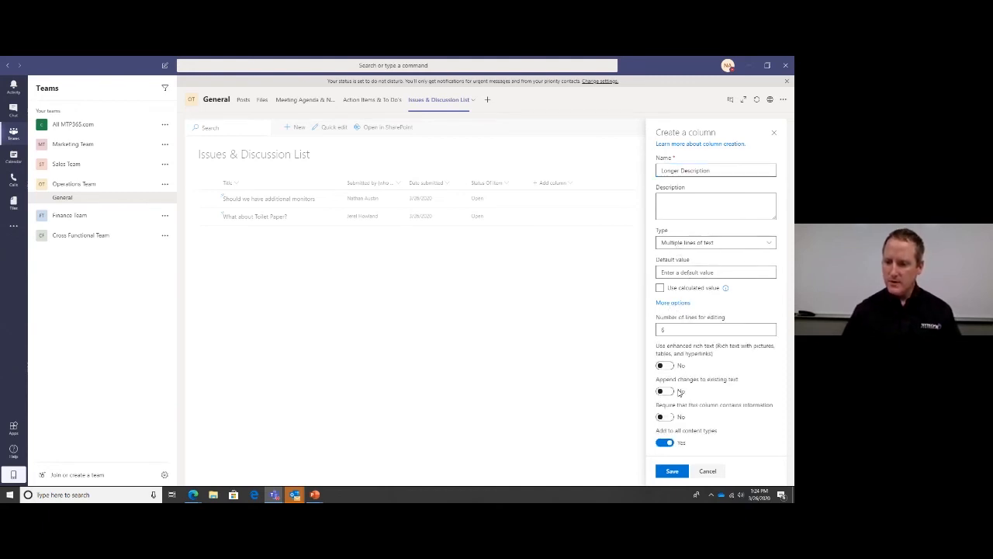
pyautogui.click(666, 417)
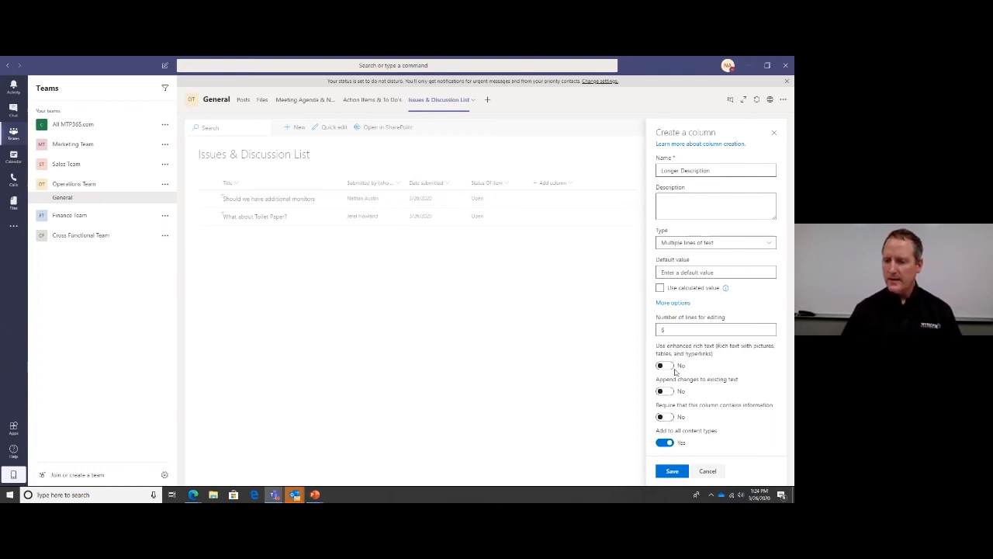
pyautogui.click(672, 472)
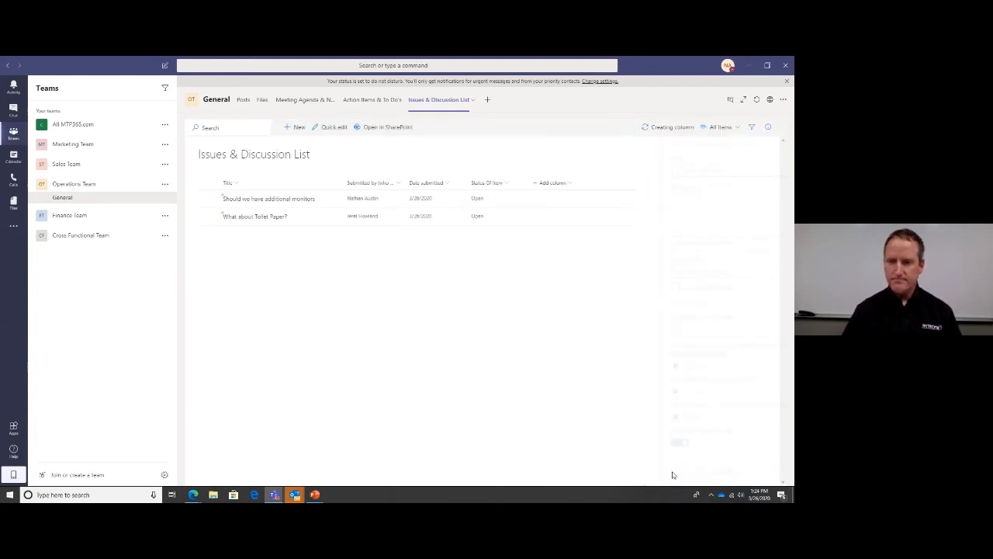
# - Fill in the Longer Description of "Should we have additional monitors" with "I would like to explore having multiple monitors at home for productivity." and save the item
pyautogui.click(549, 199)
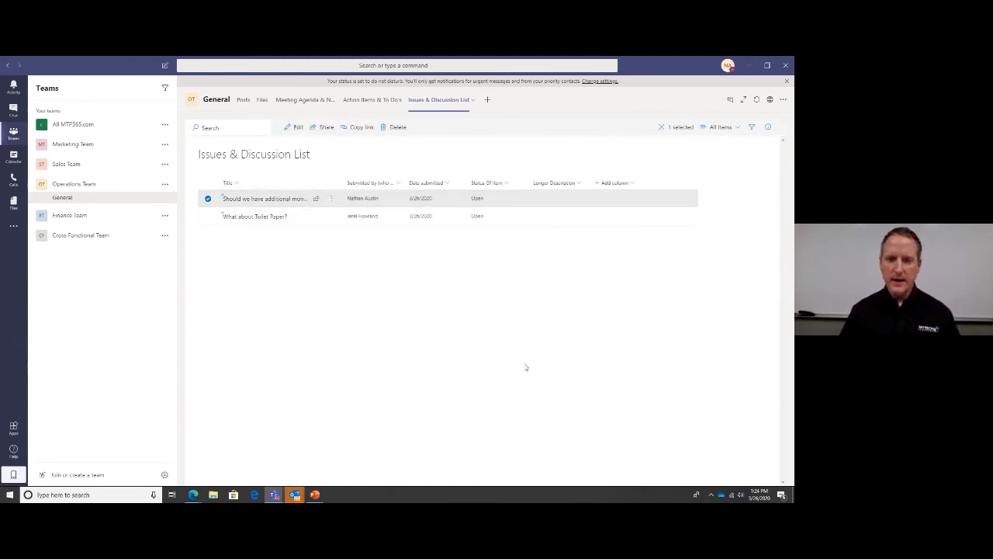
pyautogui.click(298, 128)
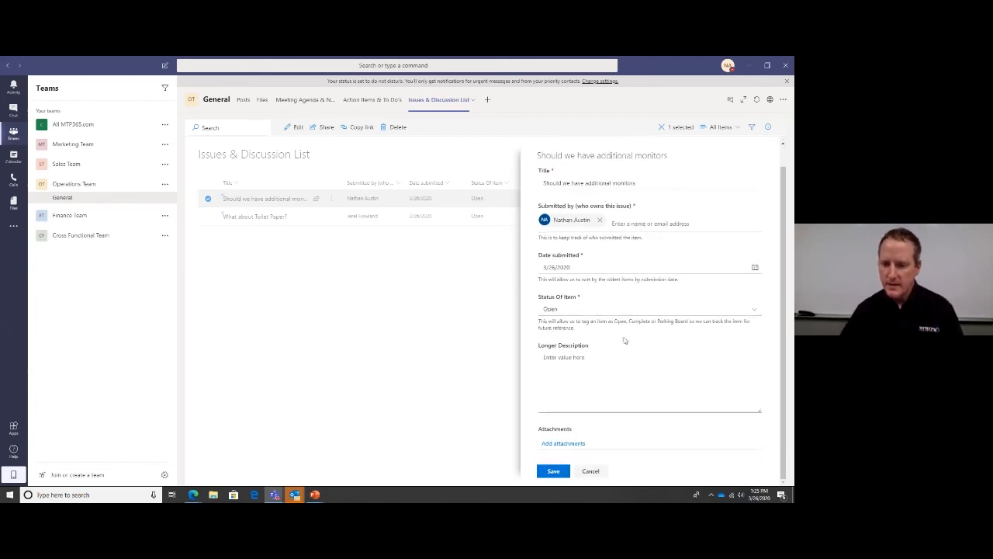
pyautogui.scroll(-1, 624, 310)
pyautogui.click(560, 357)
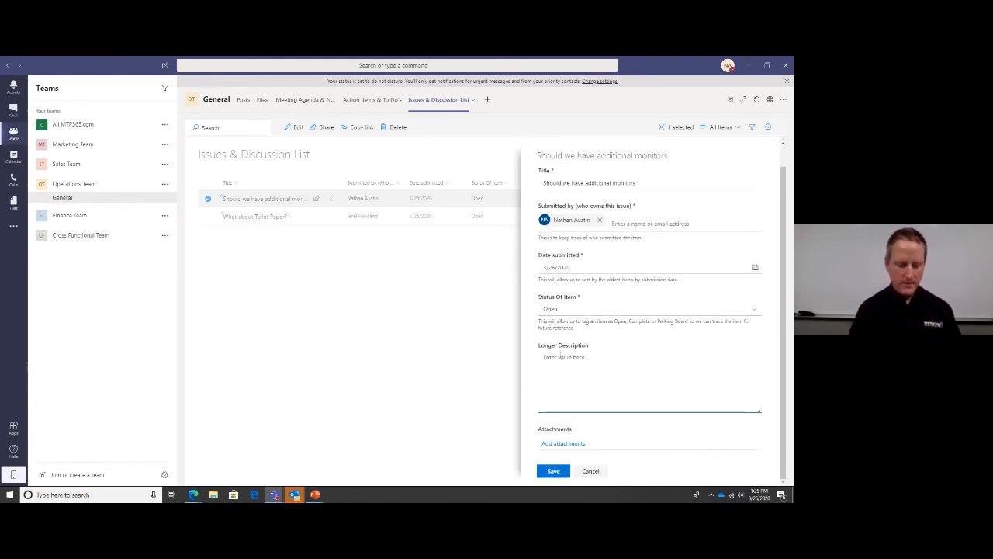
pyautogui.write('I am')
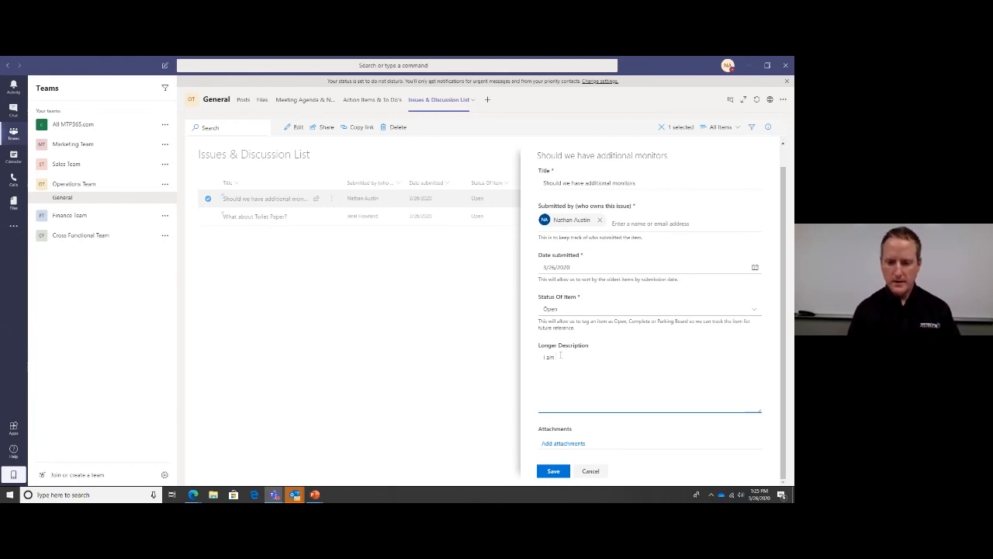
pyautogui.press('BackSpace')
pyautogui.write('wou')
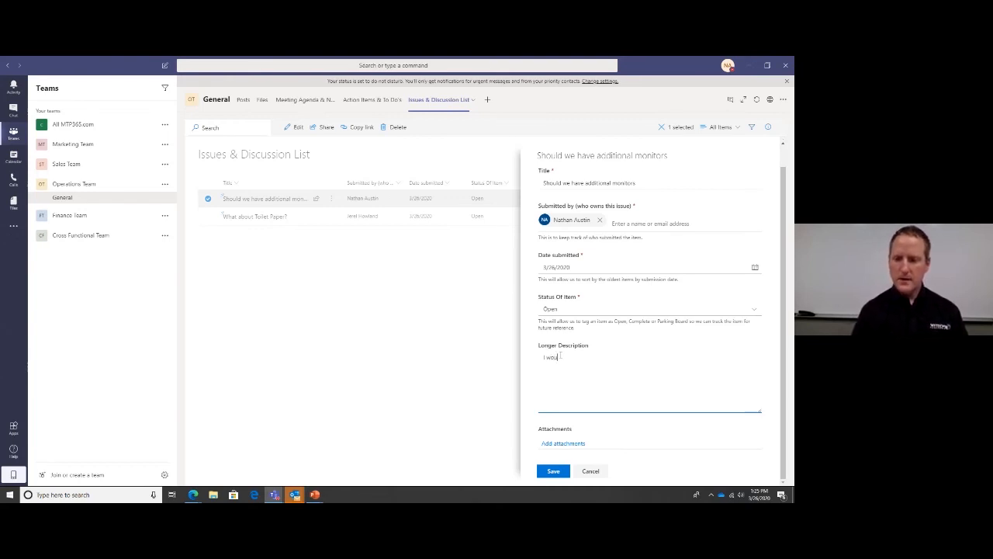
pyautogui.write('ld like to e')
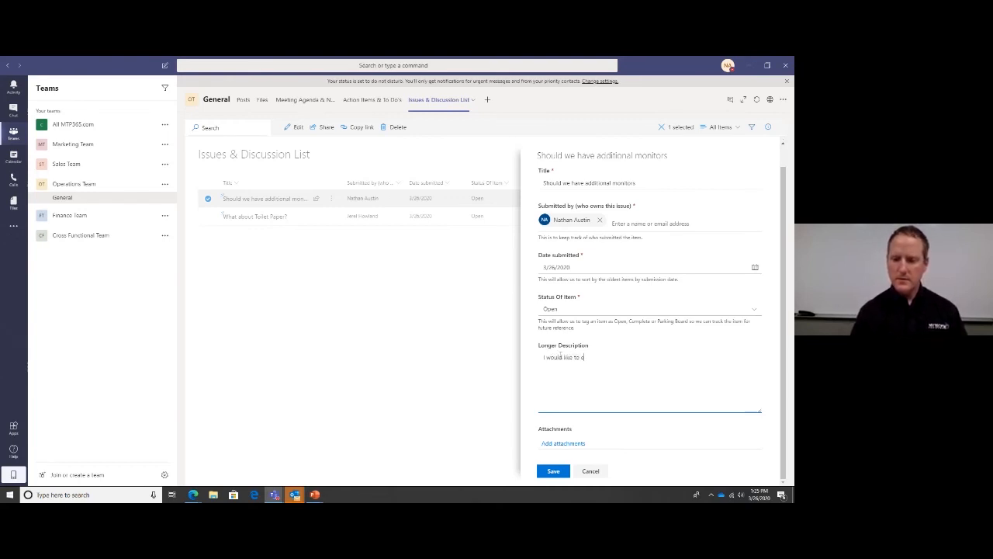
pyautogui.write('xplore havin')
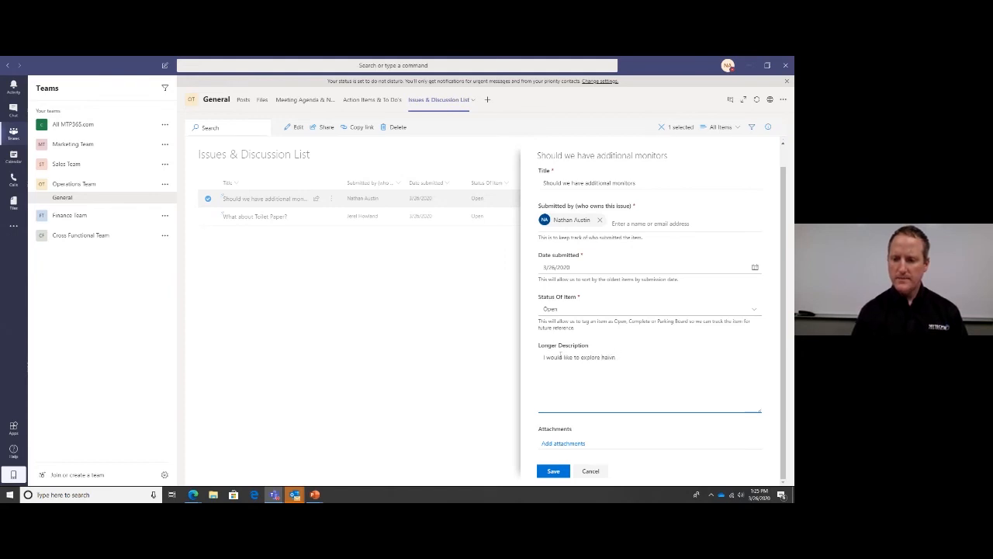
pyautogui.write('g ng mul')
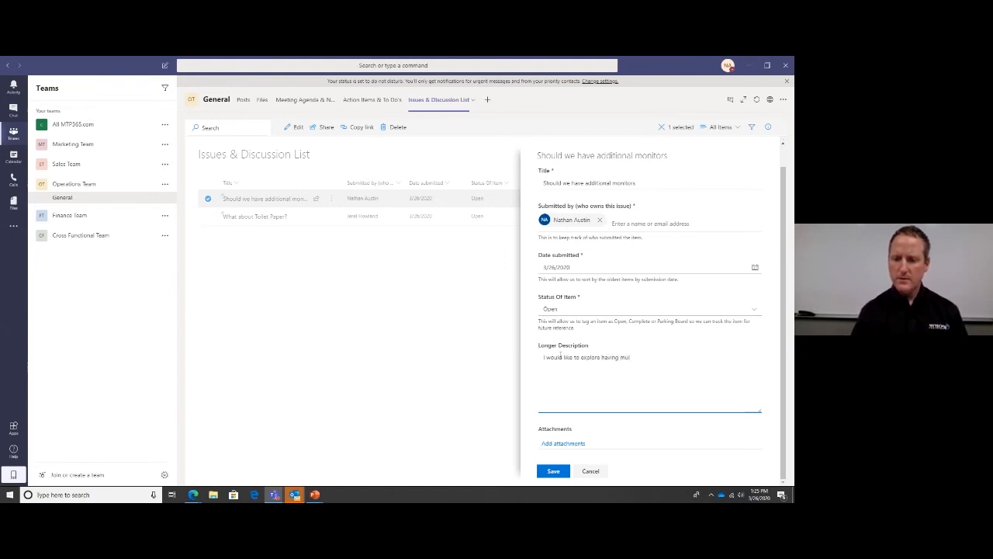
pyautogui.write('tiple monitors at h')
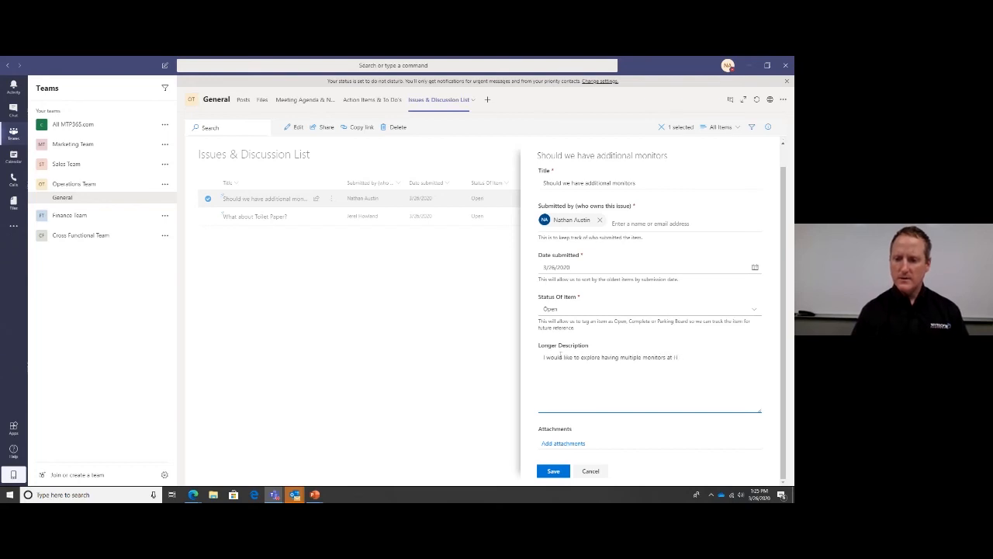
pyautogui.write('ome s')
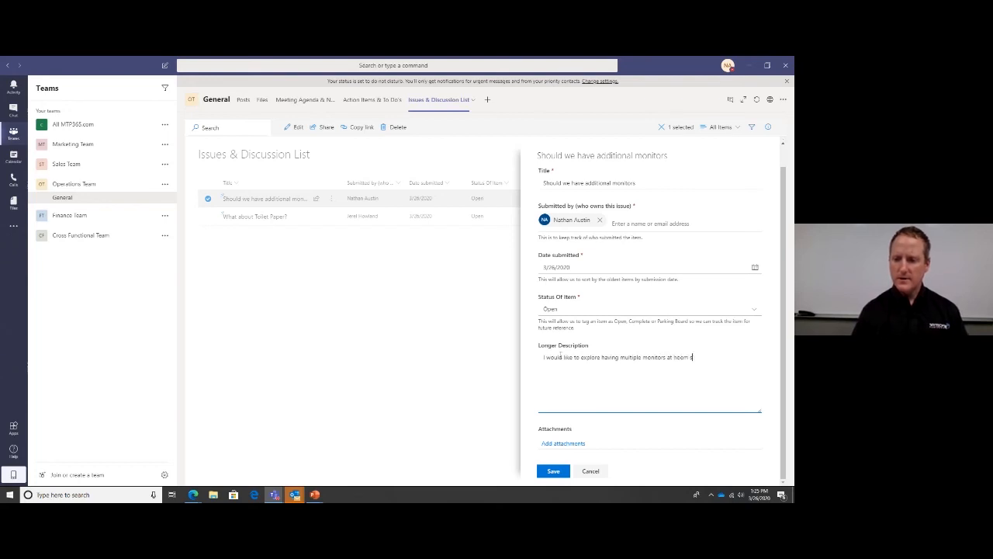
pyautogui.write('me ')
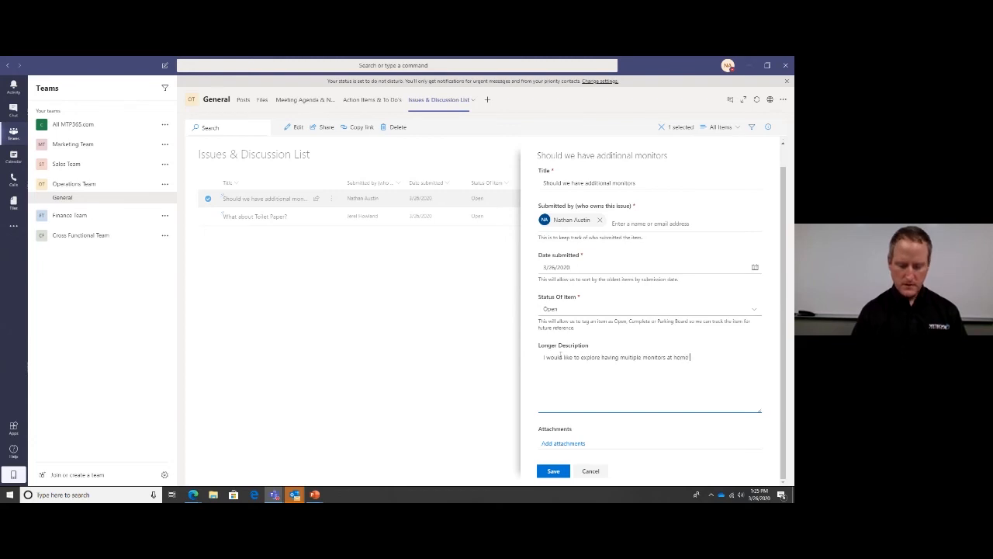
pyautogui.write('for productiv')
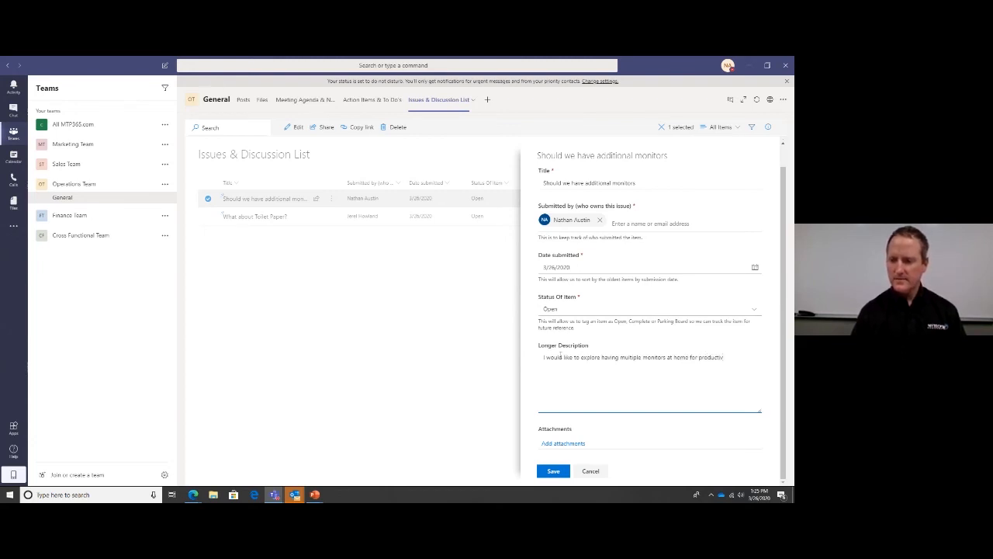
pyautogui.write('ity.')
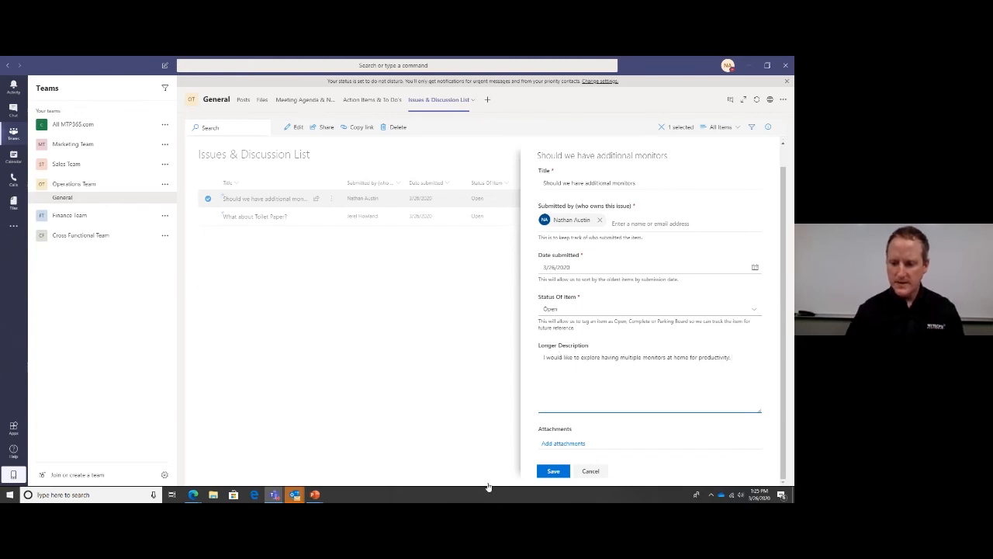
pyautogui.click(553, 471)
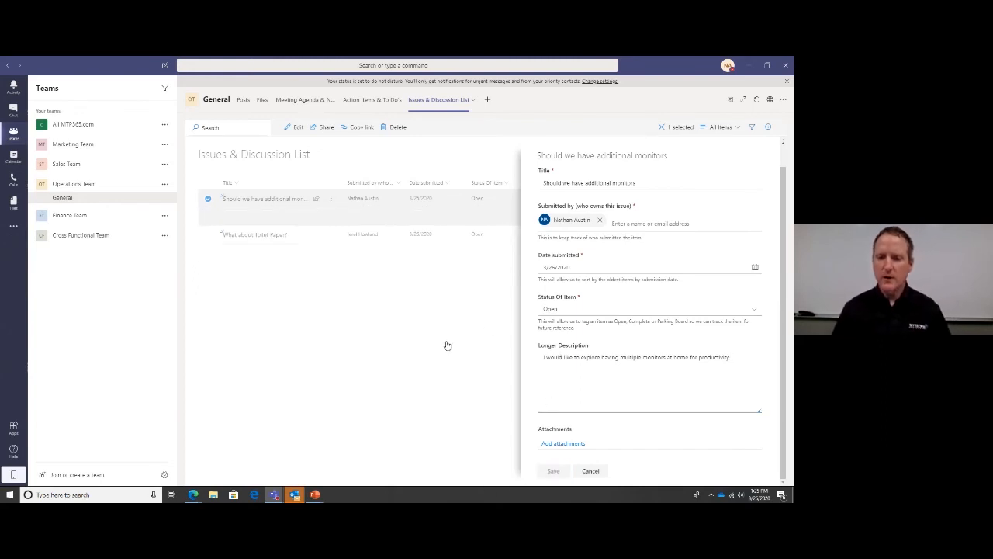
pyautogui.click(591, 470)
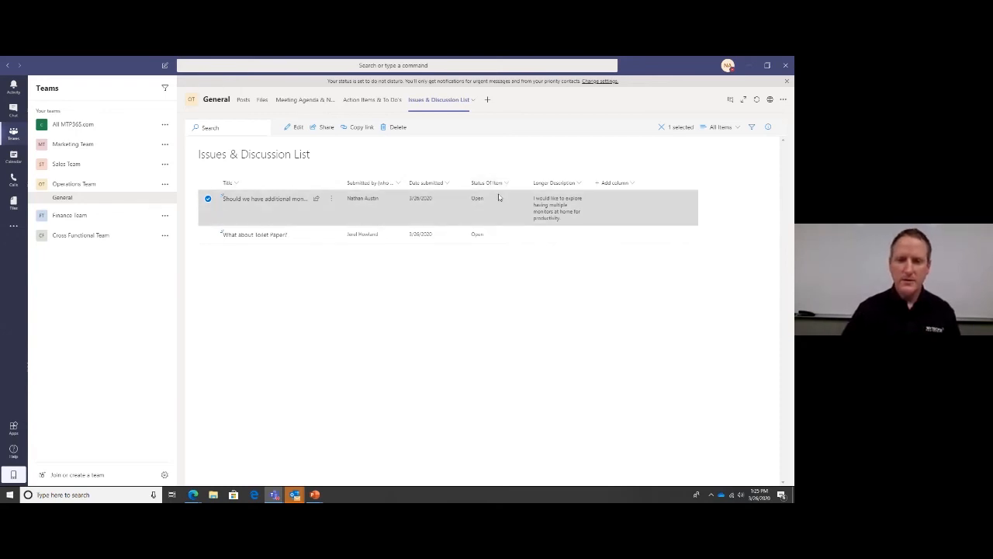
# - Set the status of the "Should we have additional monitors" item to Complete and save it
pyautogui.click(298, 127)
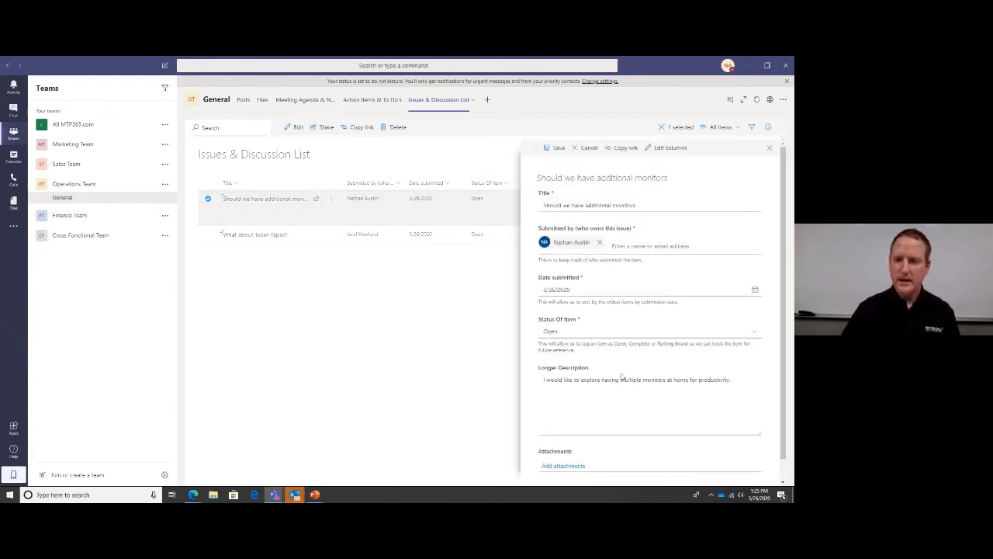
pyautogui.click(753, 336)
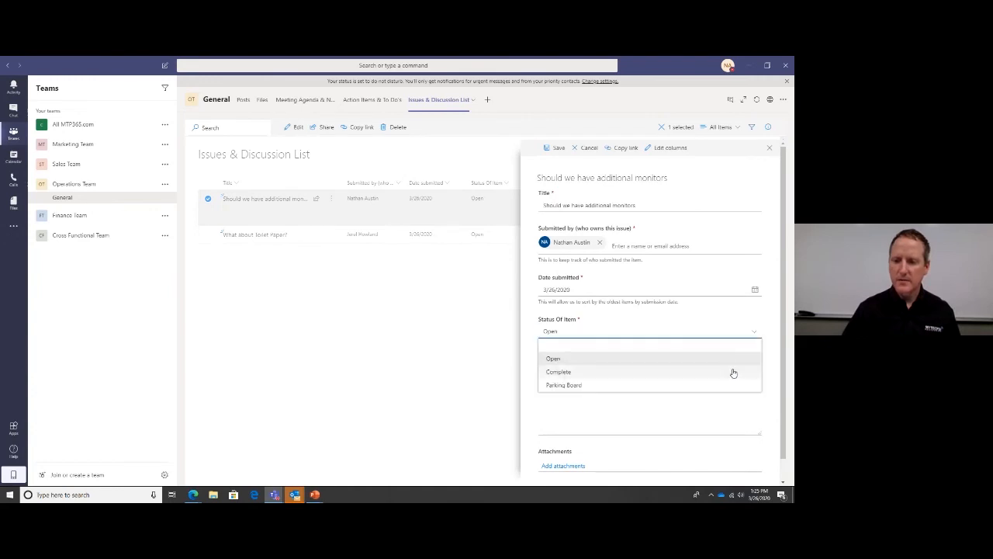
pyautogui.click(733, 372)
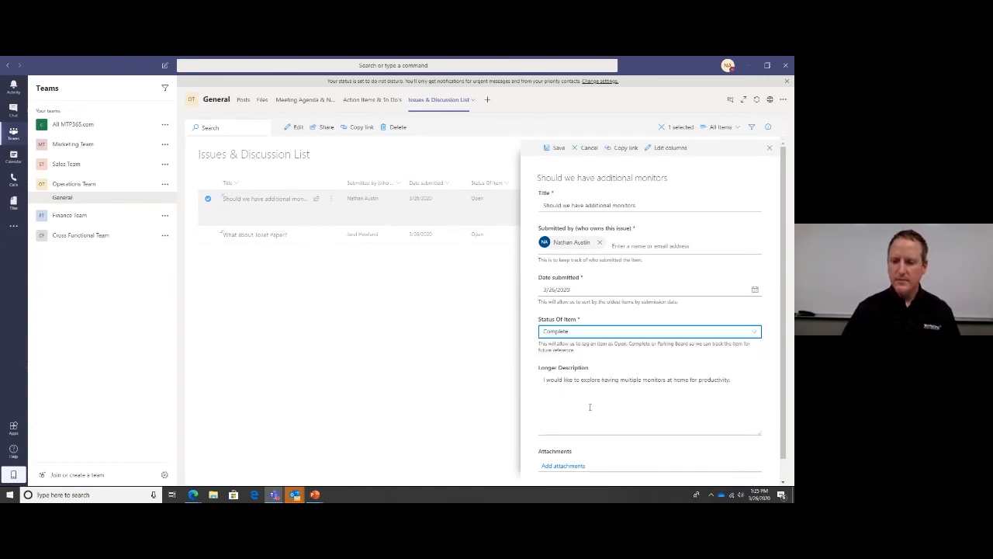
pyautogui.scroll(-1, 752, 440)
pyautogui.click(554, 472)
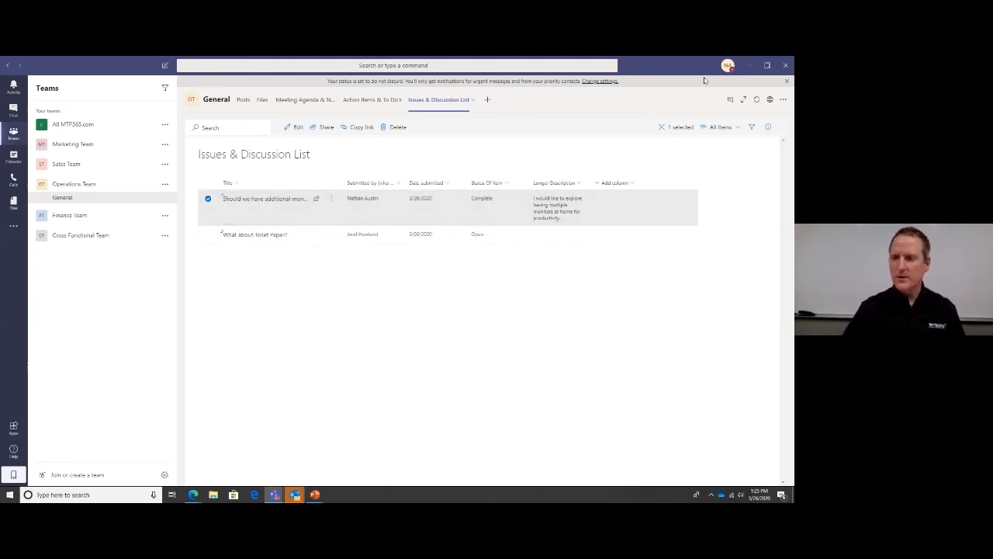
# - Filter the Issues & Discussion List to show only items with the Open status
pyautogui.click(751, 129)
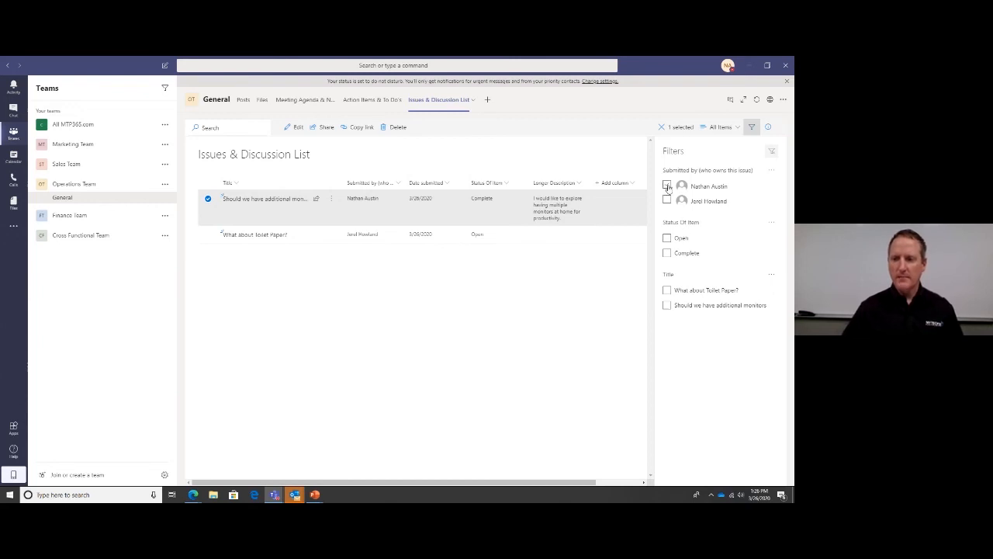
pyautogui.click(667, 238)
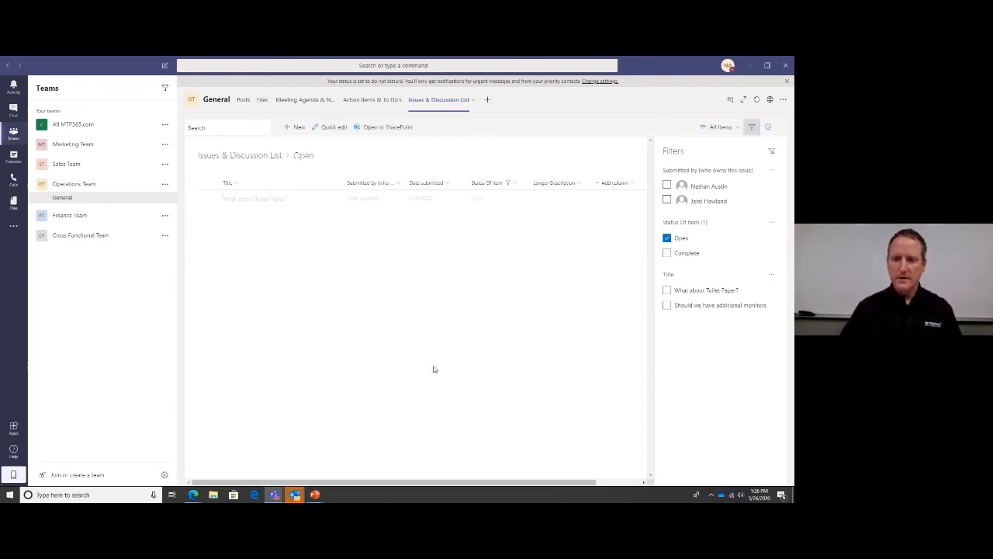
pyautogui.click(753, 129)
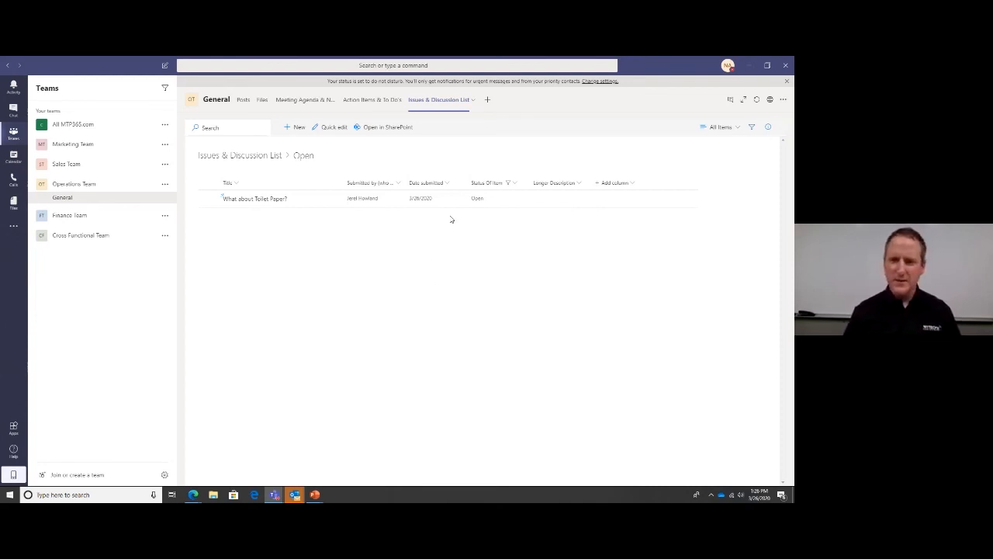
# - Replace the Open status filter on the Issues & Discussion List with the Complete status
pyautogui.click(753, 129)
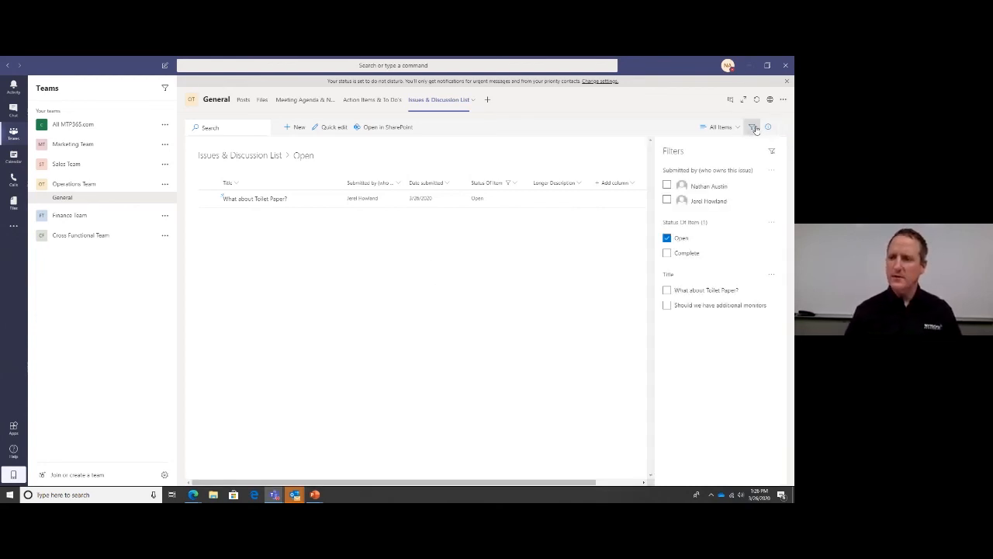
pyautogui.click(668, 238)
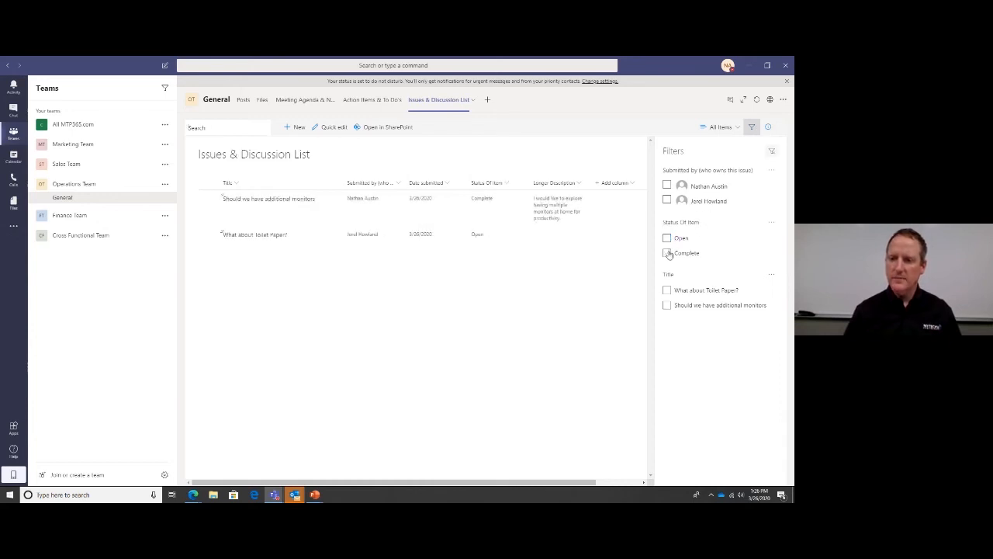
pyautogui.click(667, 253)
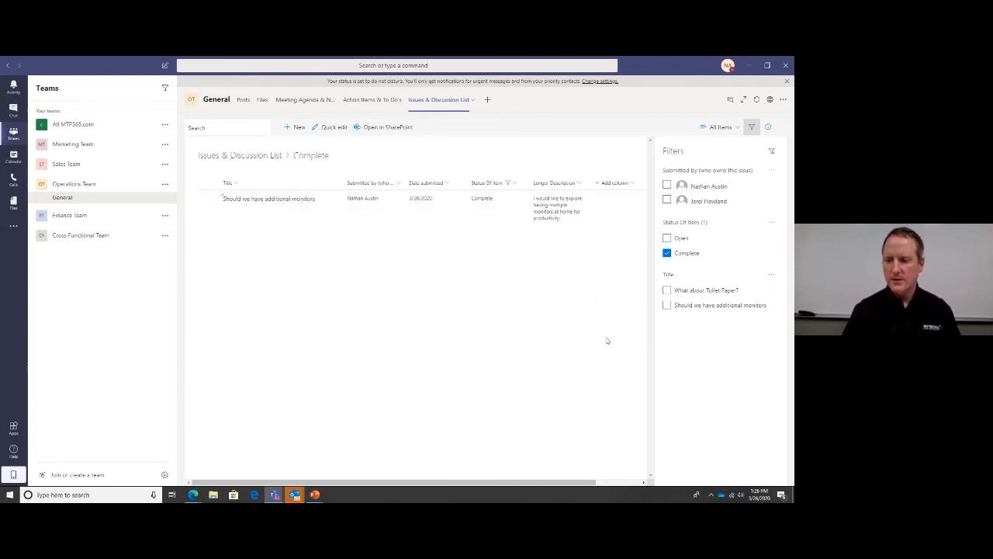
# - Add a multiple-lines-of-text column named "Conclusion of Discussion" to the list, keeping the default column options
pyautogui.click(603, 482)
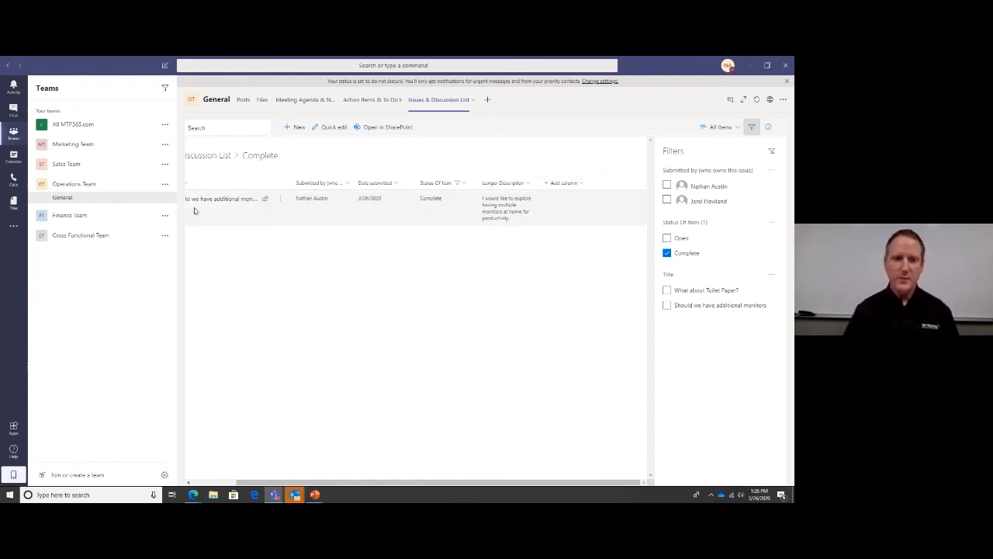
pyautogui.click(580, 184)
pyautogui.click(599, 208)
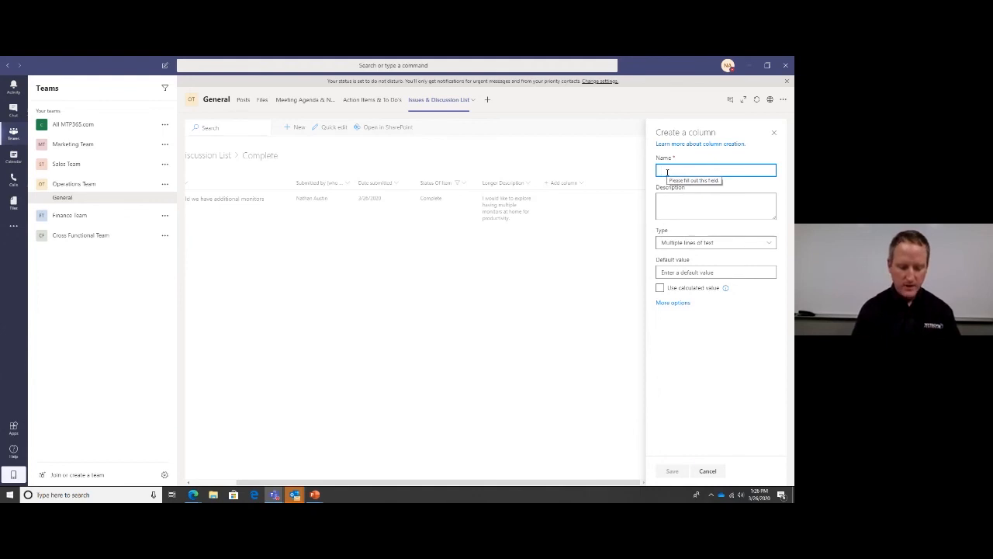
pyautogui.write('Conclusion of Discussion')
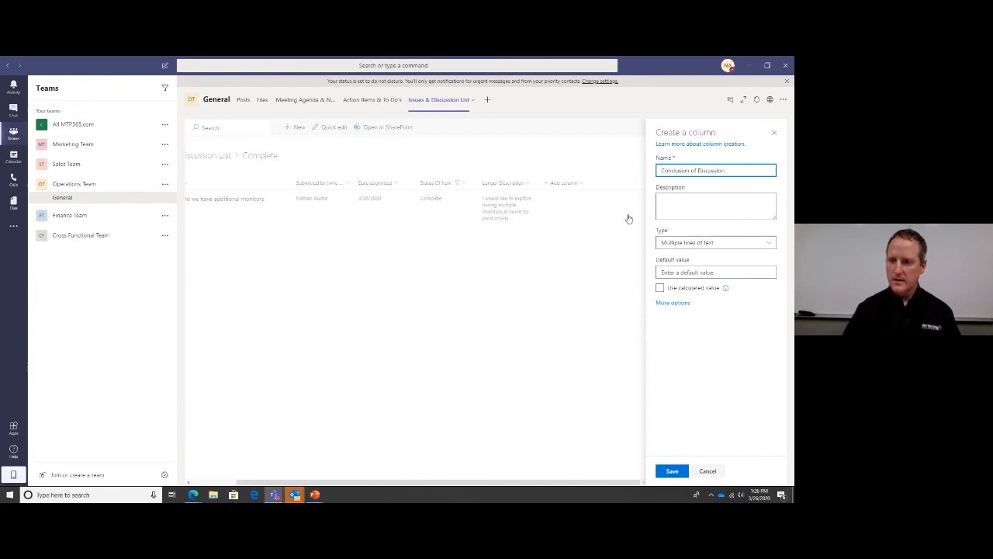
pyautogui.click(669, 303)
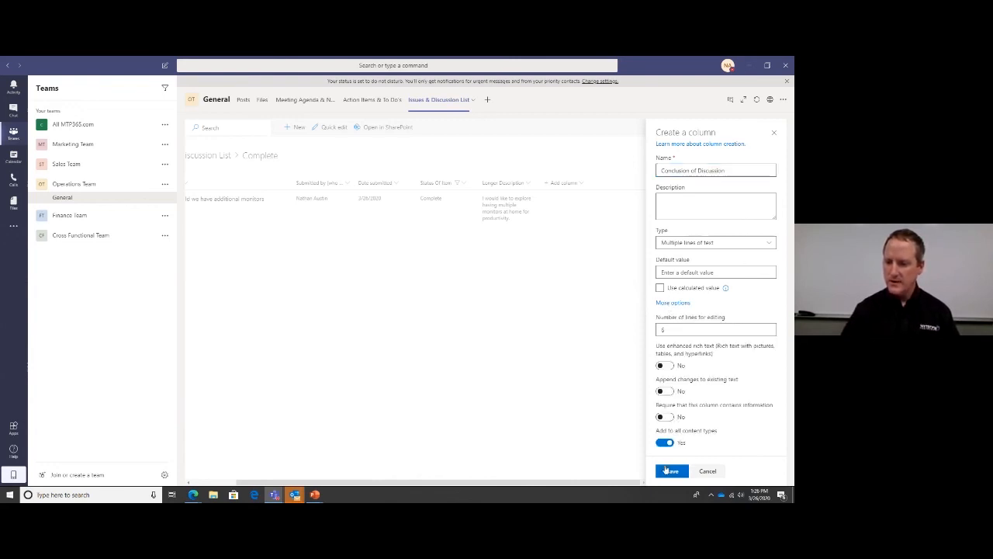
pyautogui.click(670, 470)
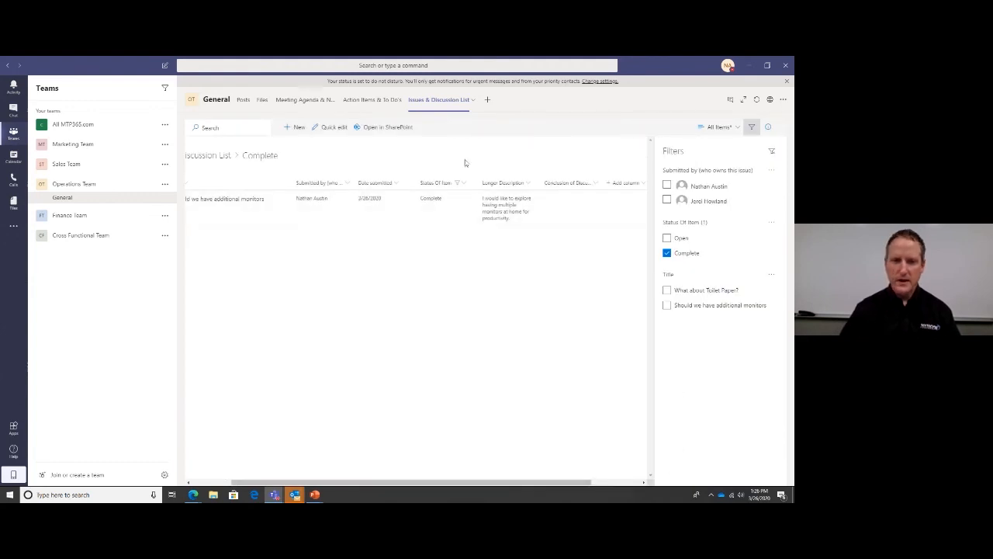
pyautogui.click(353, 130)
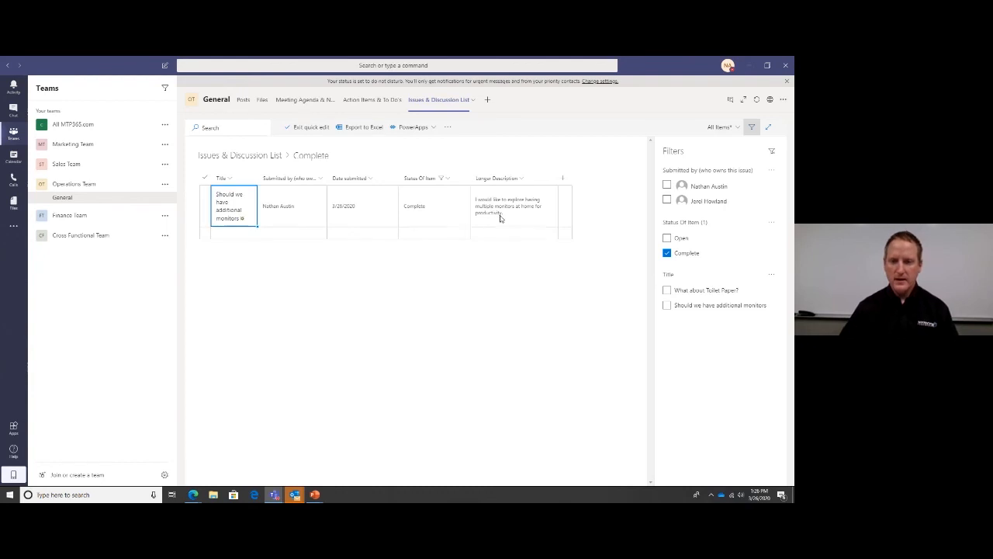
pyautogui.click(565, 206)
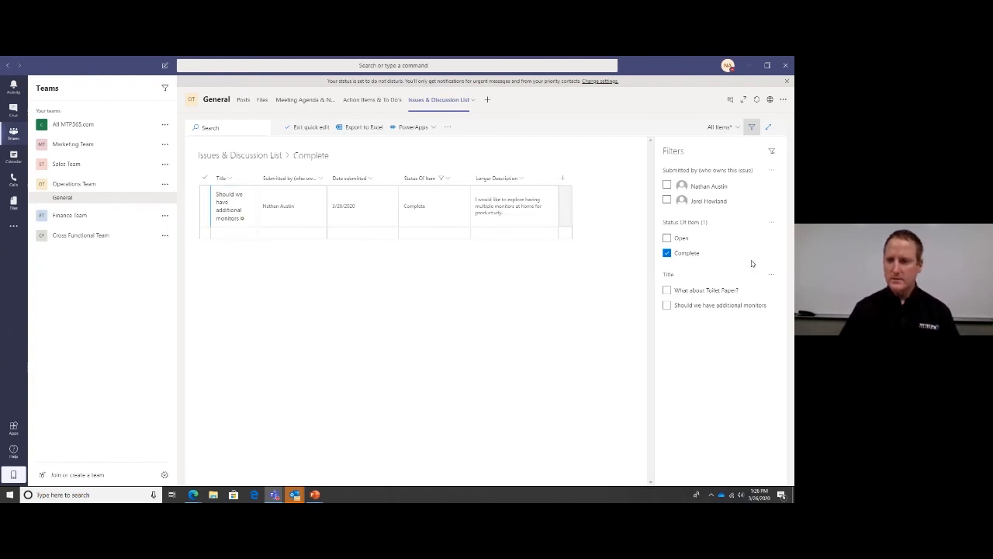
pyautogui.click(751, 127)
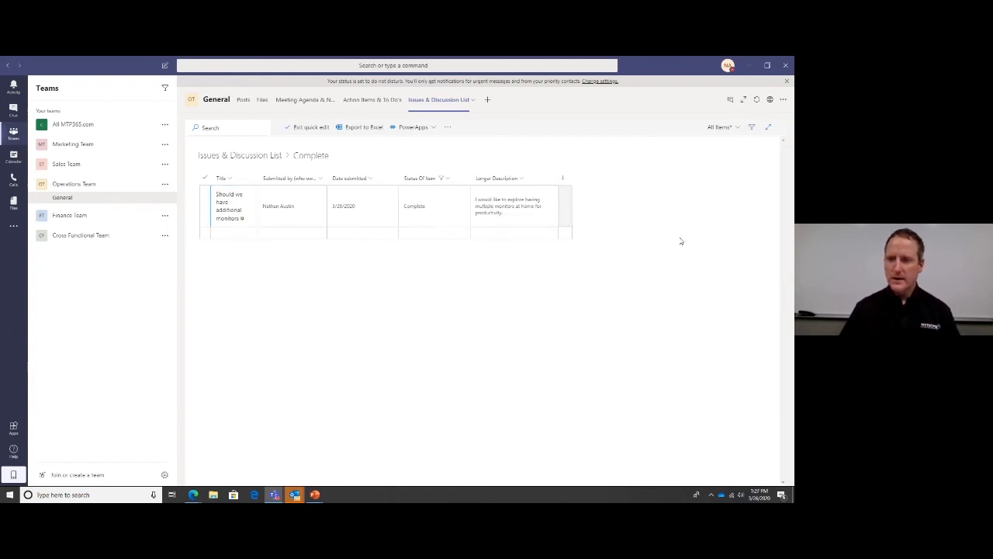
pyautogui.click(307, 129)
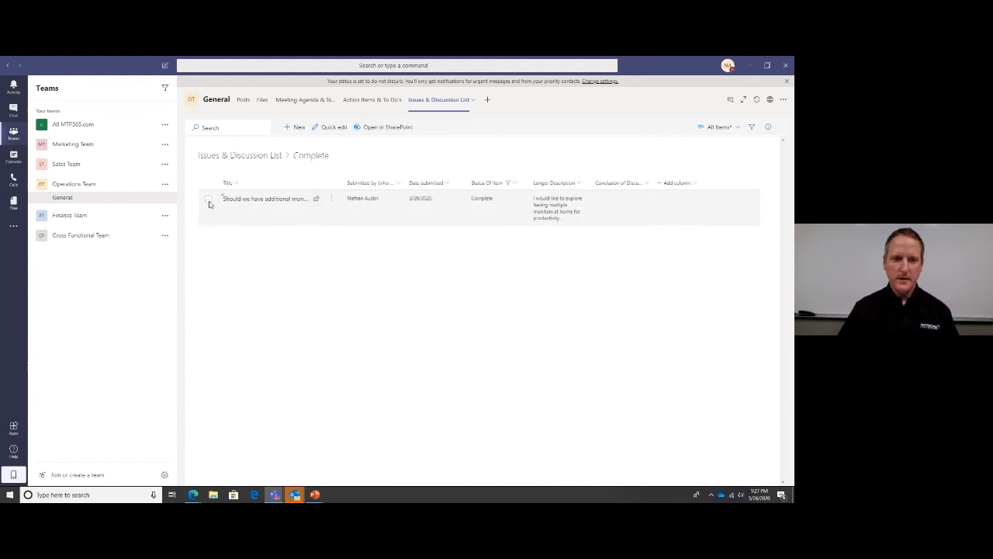
# - Set the "Should we have additional monitors" item's Conclusion of Discussion to "We agreed to bring our existing monitors home." and save it
pyautogui.click(208, 198)
pyautogui.click(292, 126)
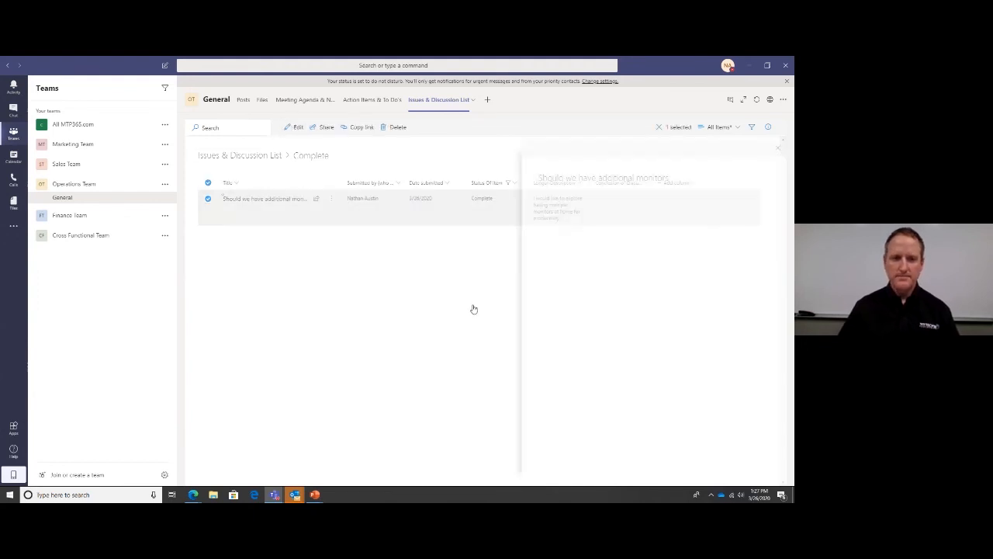
pyautogui.scroll(-2, 618, 382)
pyautogui.click(581, 359)
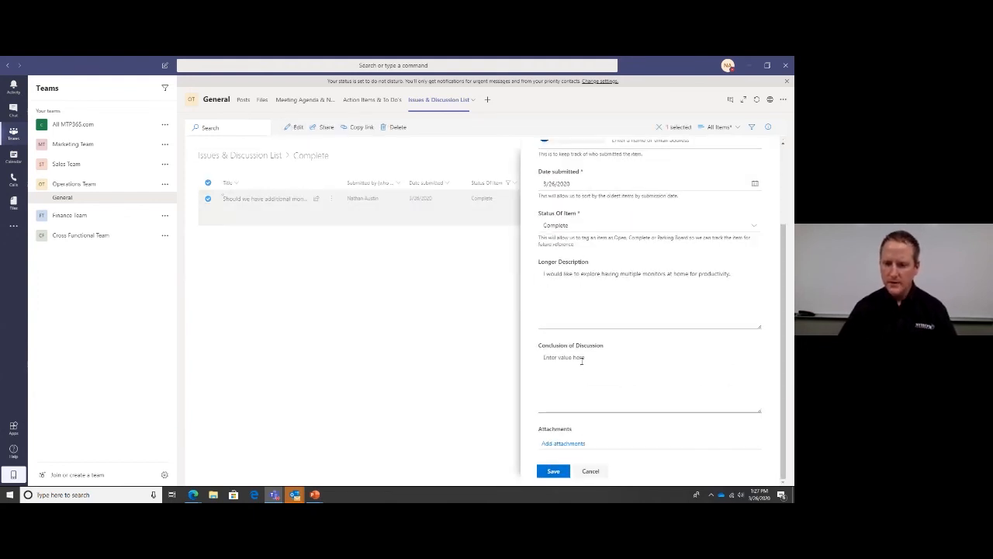
pyautogui.write('We agreed to bring o')
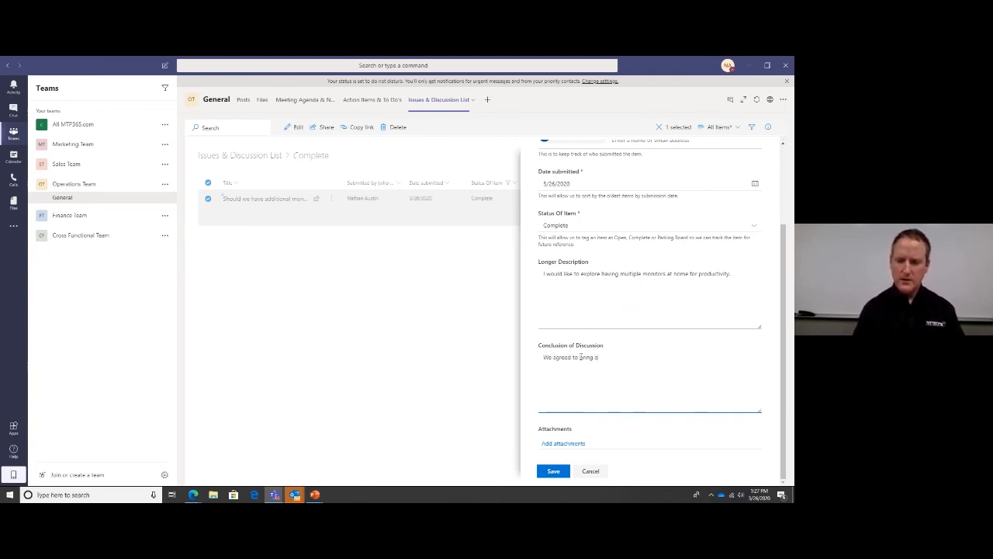
pyautogui.write('ur existing monitors ho')
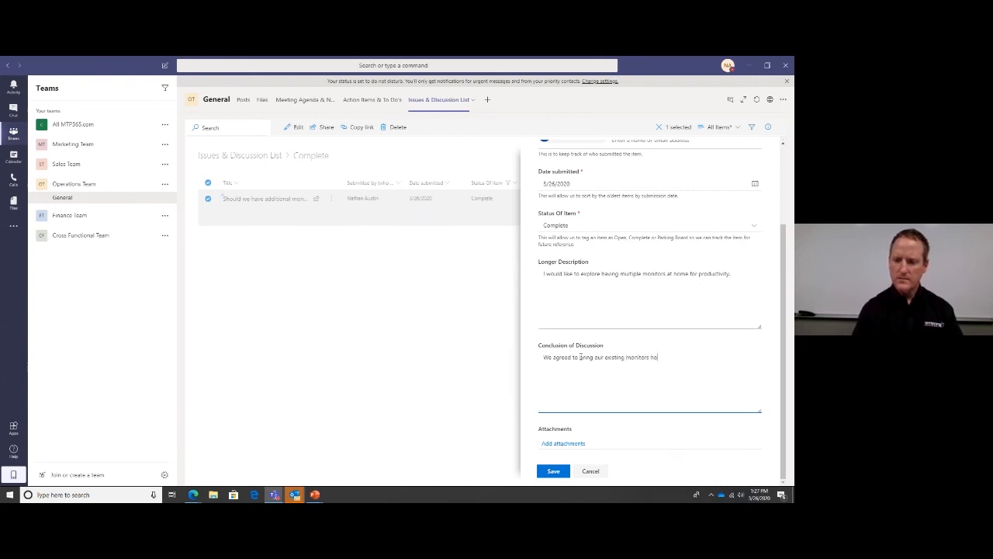
pyautogui.write('me.')
pyautogui.click(545, 475)
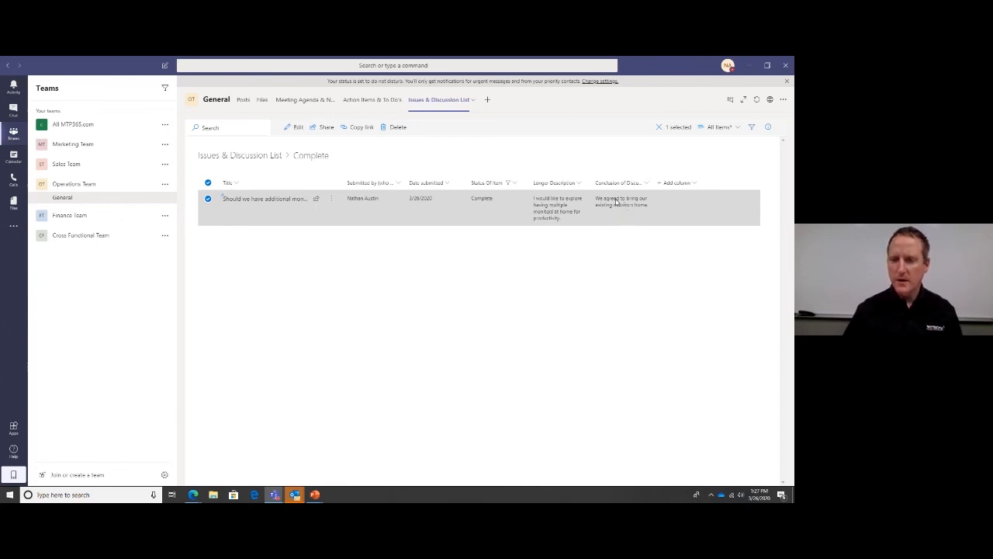
# - Remove the Complete status filter from the Issues & Discussion List and close the filter options
pyautogui.click(751, 126)
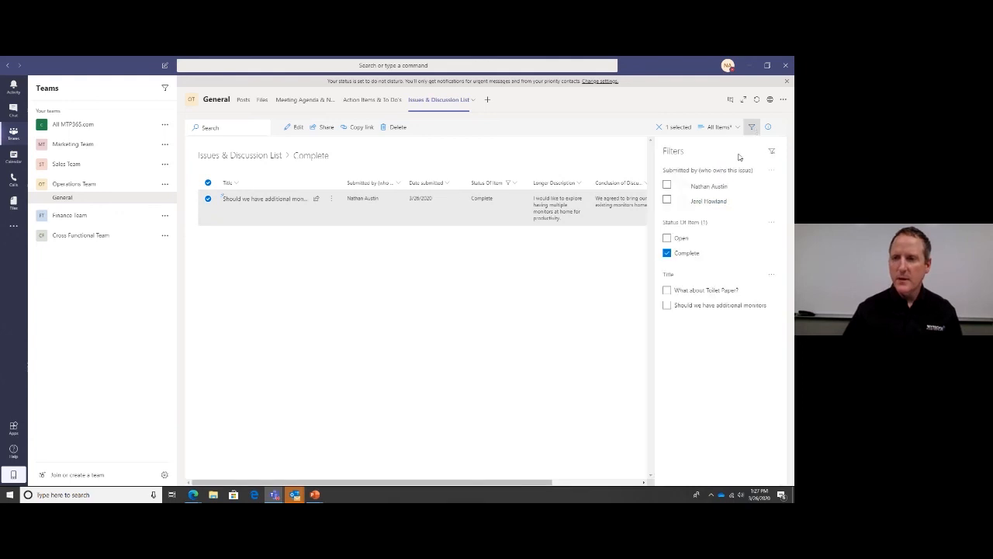
pyautogui.click(667, 253)
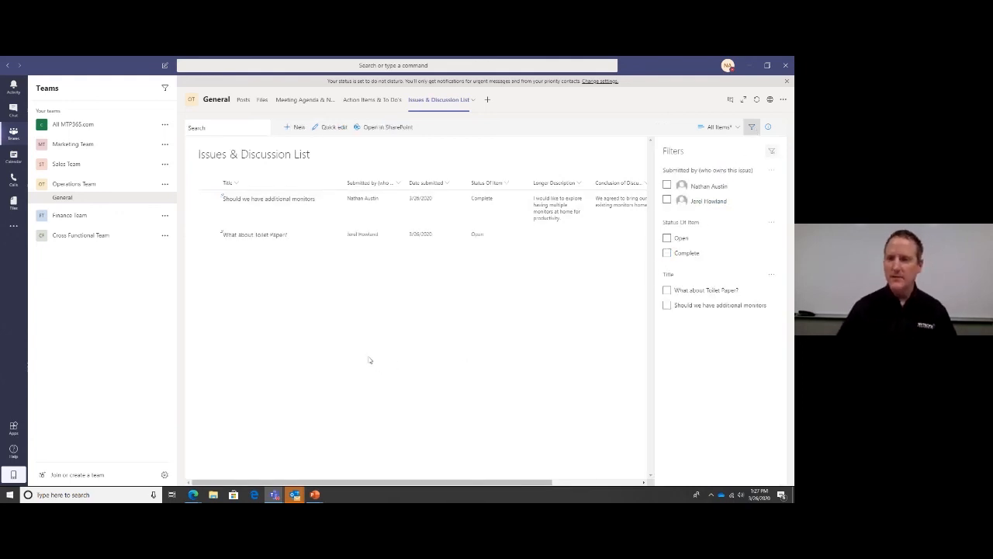
pyautogui.click(751, 126)
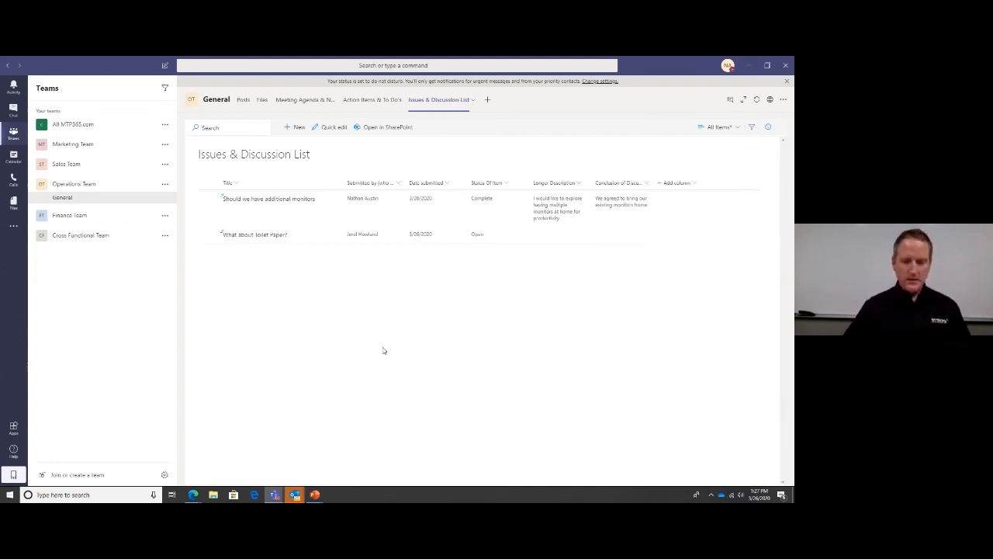
# - From the Meeting Agenda & Notes page, add a Forms tab with the existing "Rate the Department Meeting" form, set to Collect responses
pyautogui.click(278, 494)
pyautogui.click(295, 102)
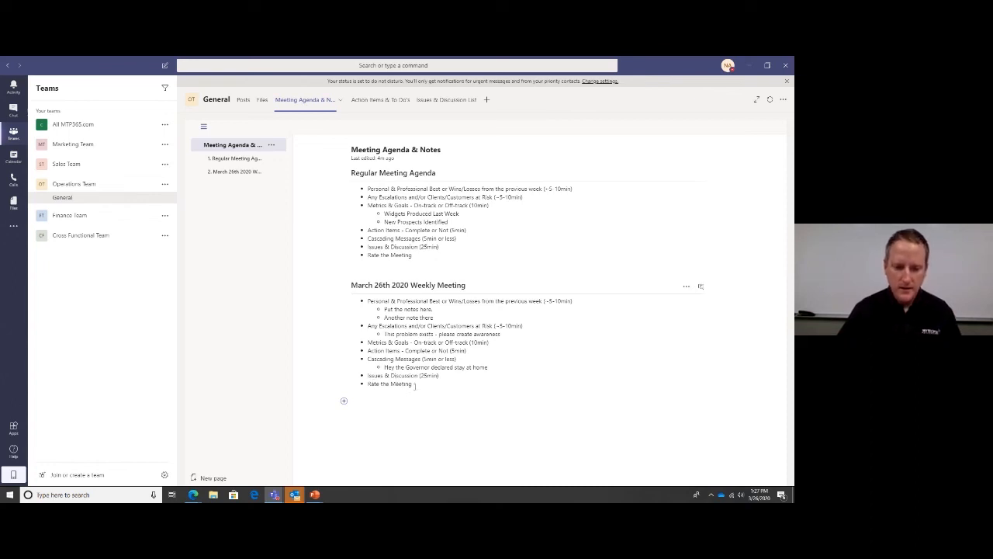
pyautogui.click(488, 101)
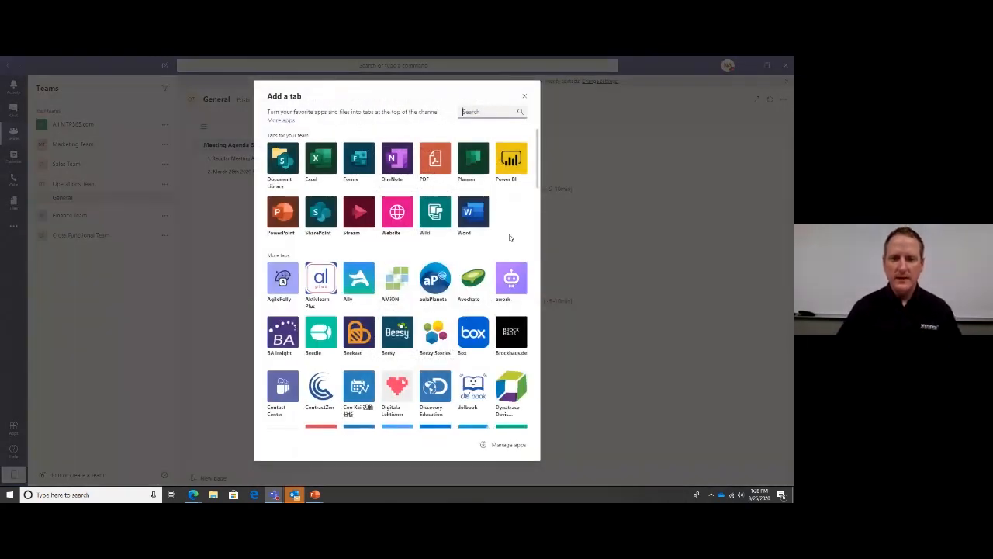
pyautogui.click(359, 163)
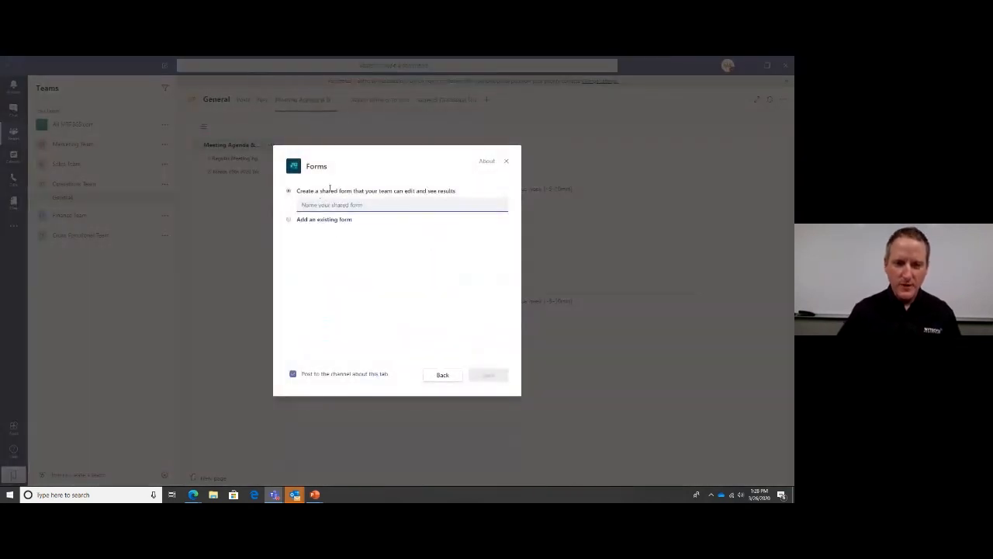
pyautogui.click(288, 220)
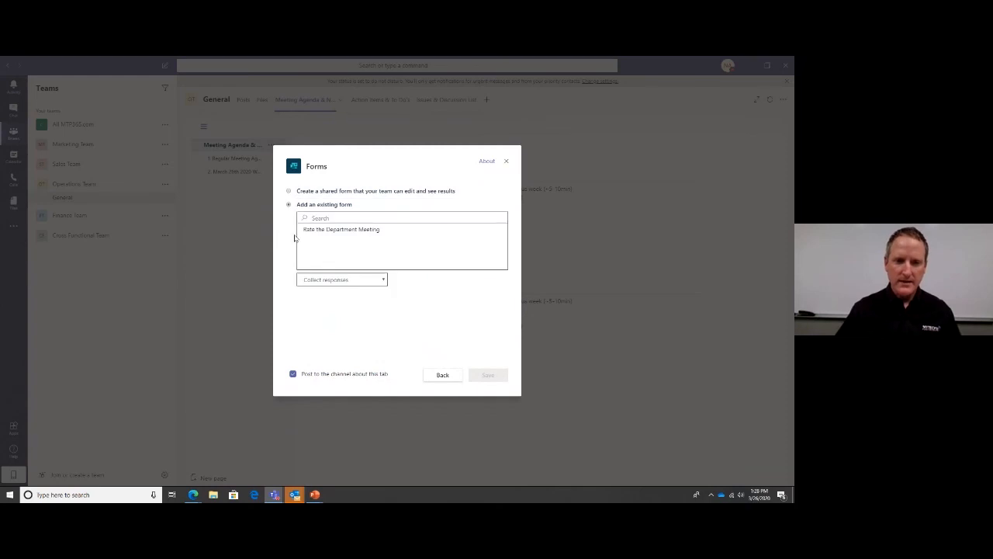
pyautogui.click(340, 231)
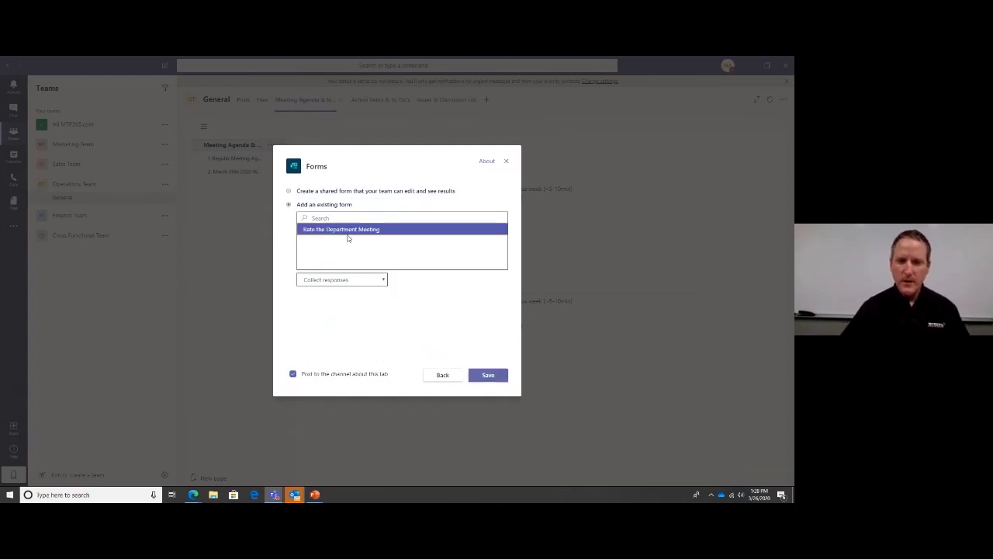
pyautogui.click(383, 281)
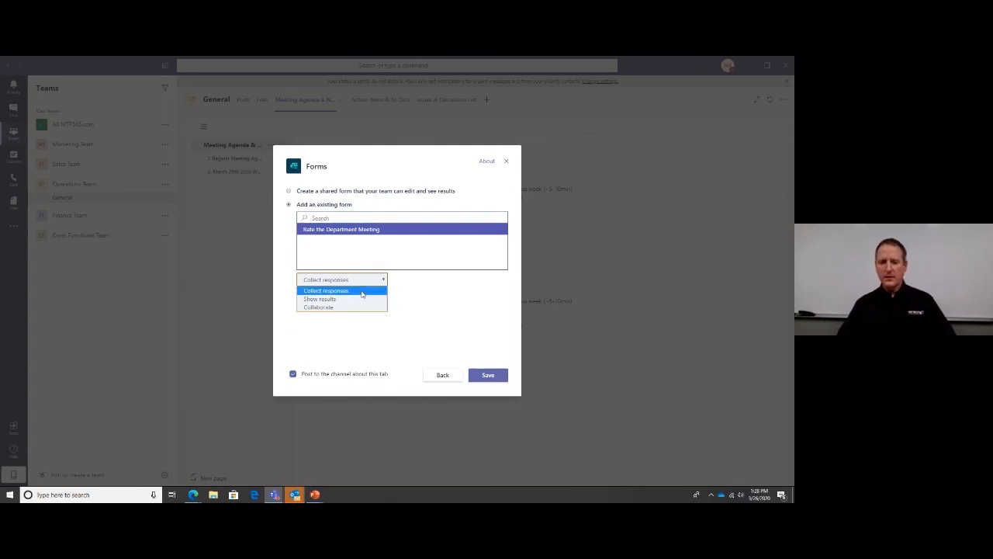
pyautogui.click(362, 291)
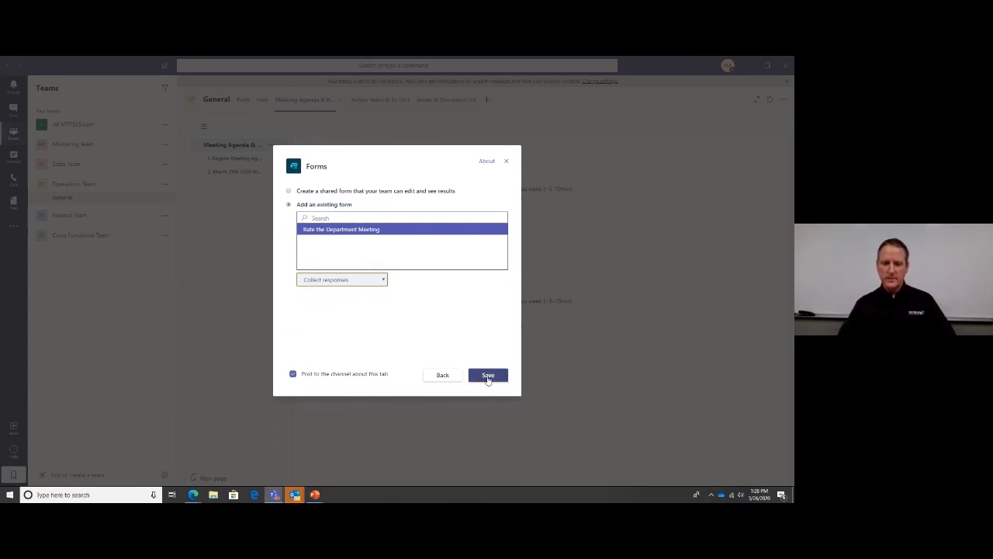
pyautogui.click(491, 375)
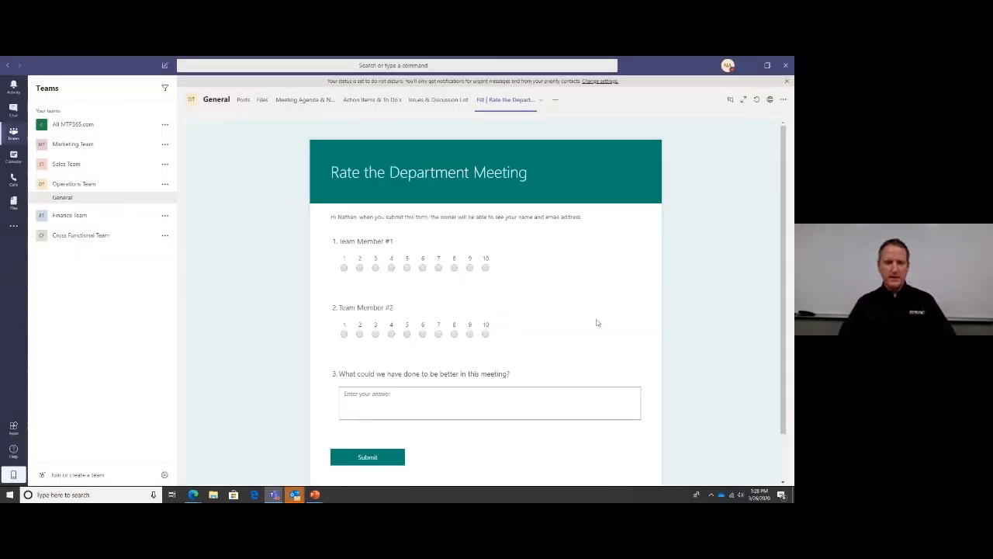
# - Rate Team Member #1 as 7 and #2 as 9, answer "We could have stayed on topic better. We spent too much time discussing issue A", and submit
pyautogui.click(439, 268)
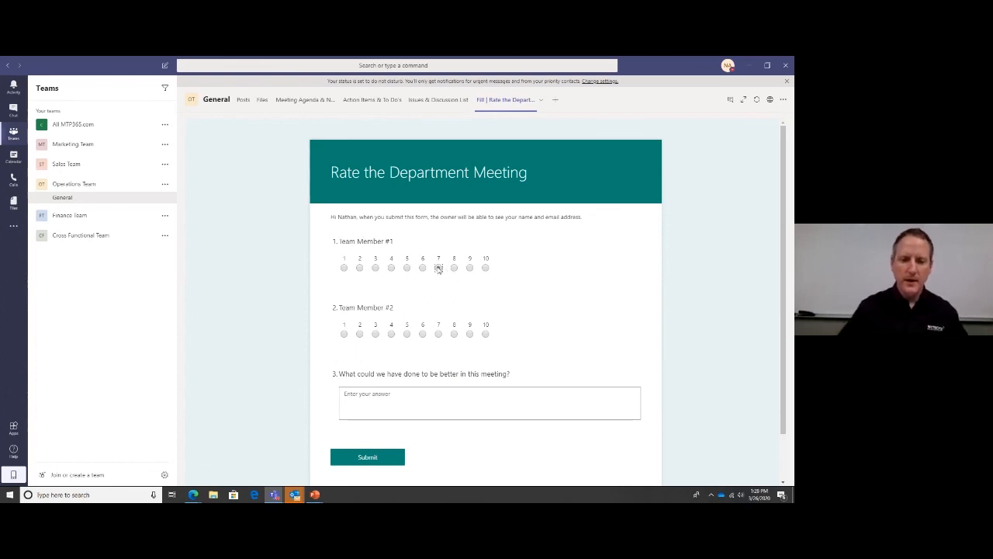
pyautogui.click(470, 334)
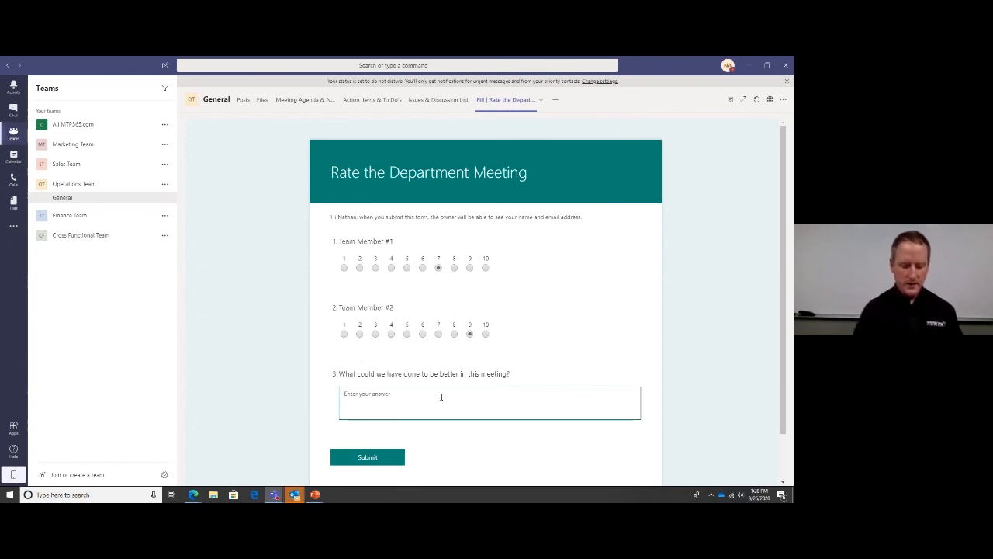
pyautogui.write('We could h')
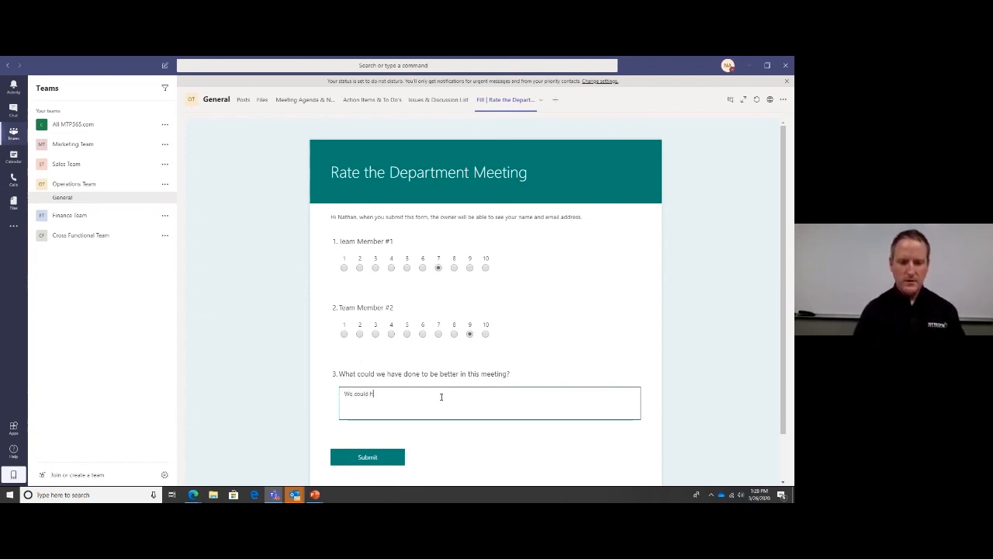
pyautogui.write('ave stayed on t')
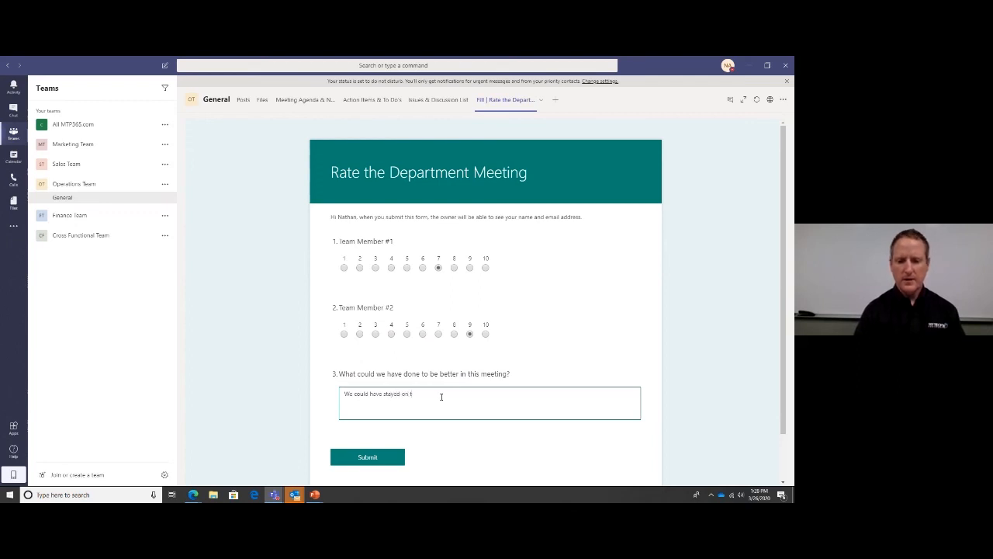
pyautogui.write('opic better. ')
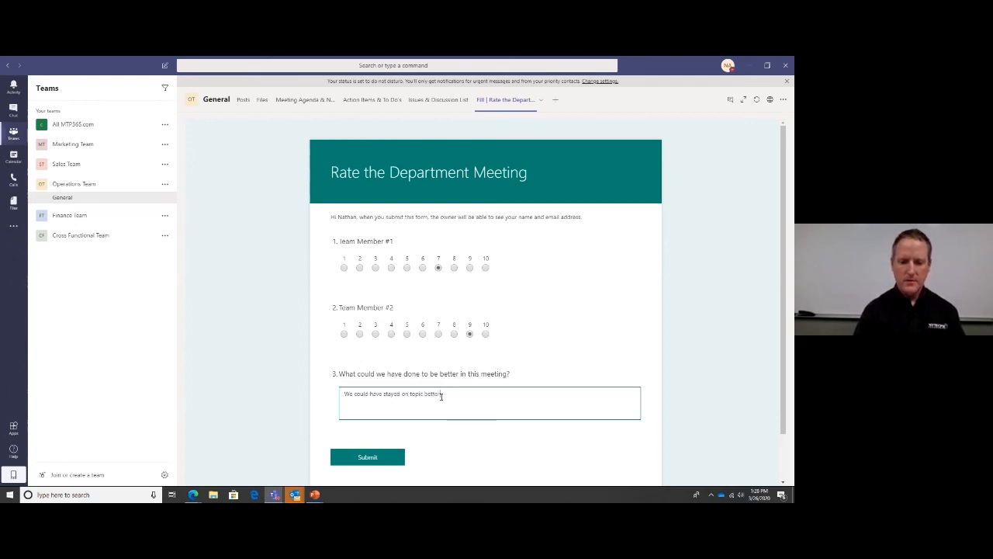
pyautogui.write('We spent too much time discussing')
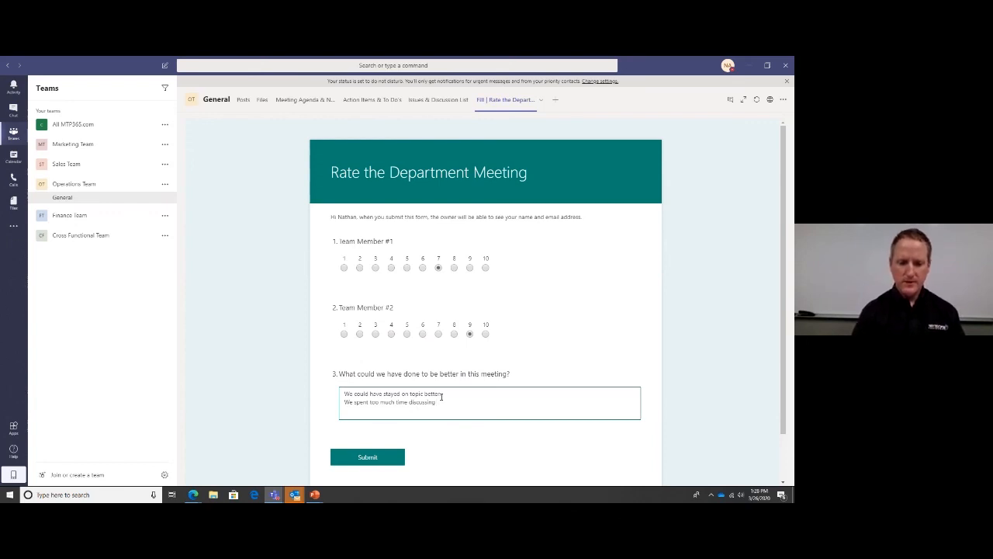
pyautogui.write('A')
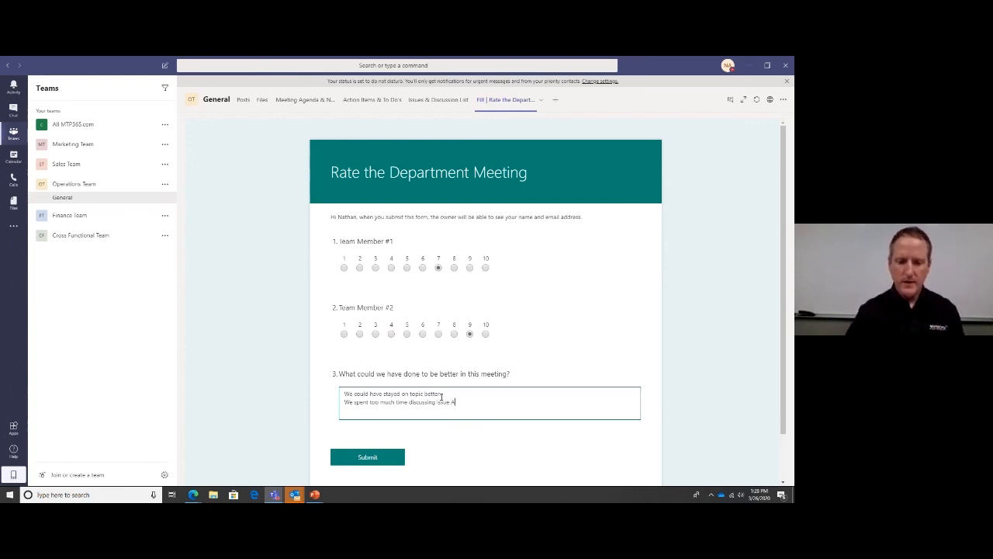
pyautogui.click(370, 460)
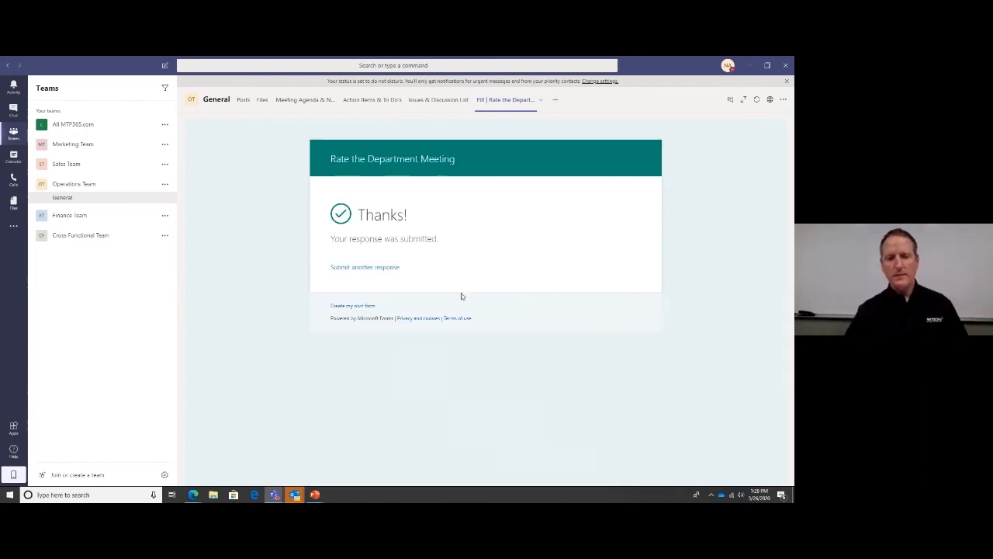
# - View the "Managers_How to Structure Your Virtual Department Meetings in Microsoft Teams.pptx" presentation from the channel's files and close it
pyautogui.click(302, 101)
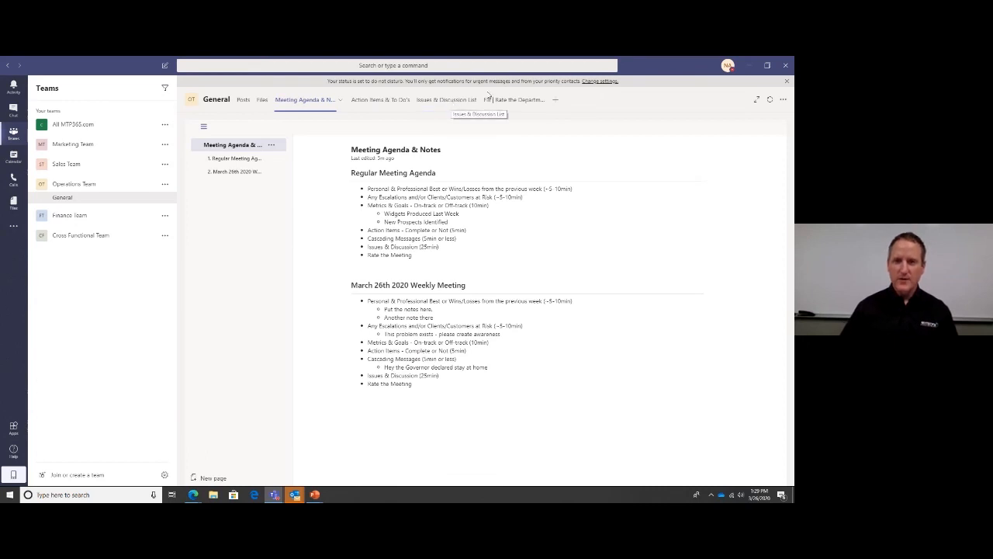
pyautogui.click(263, 100)
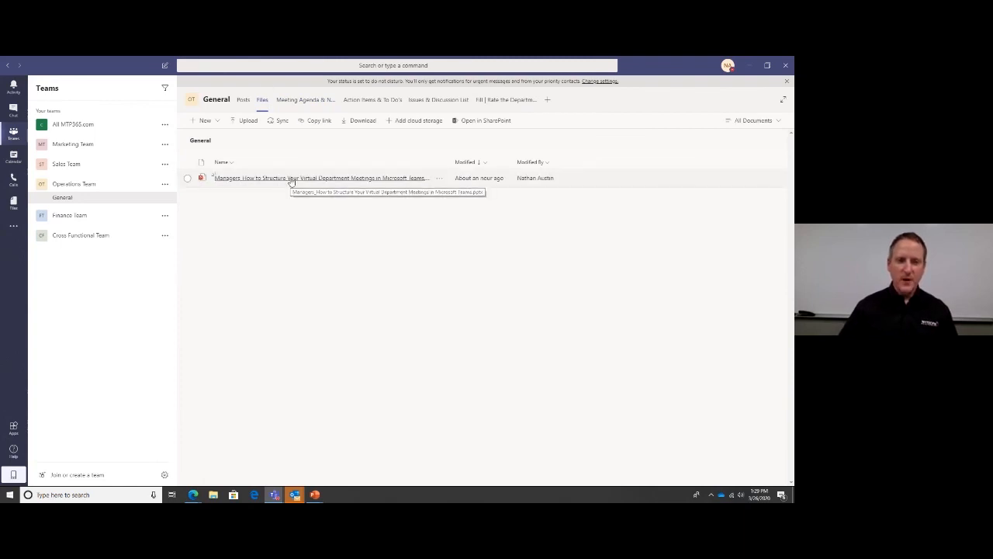
pyautogui.click(291, 179)
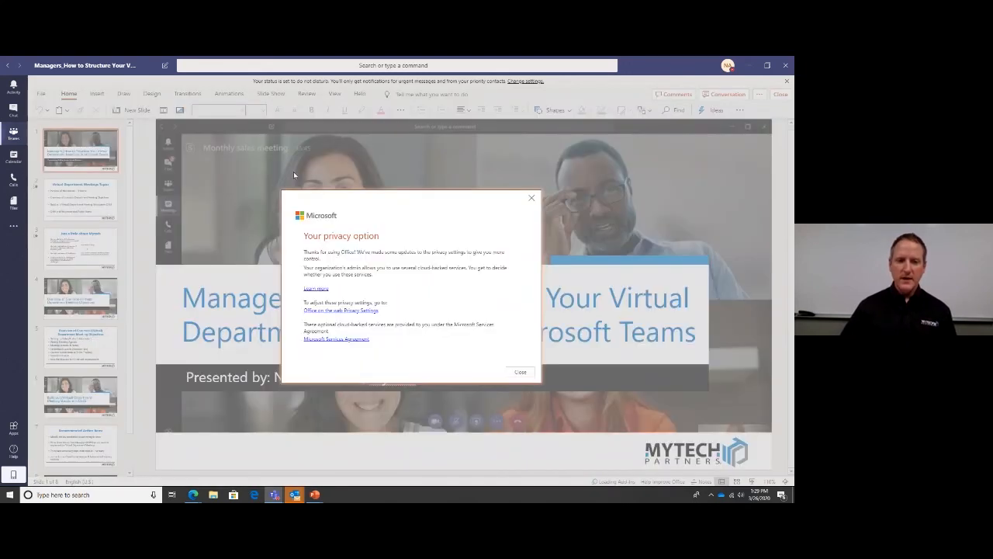
pyautogui.click(520, 373)
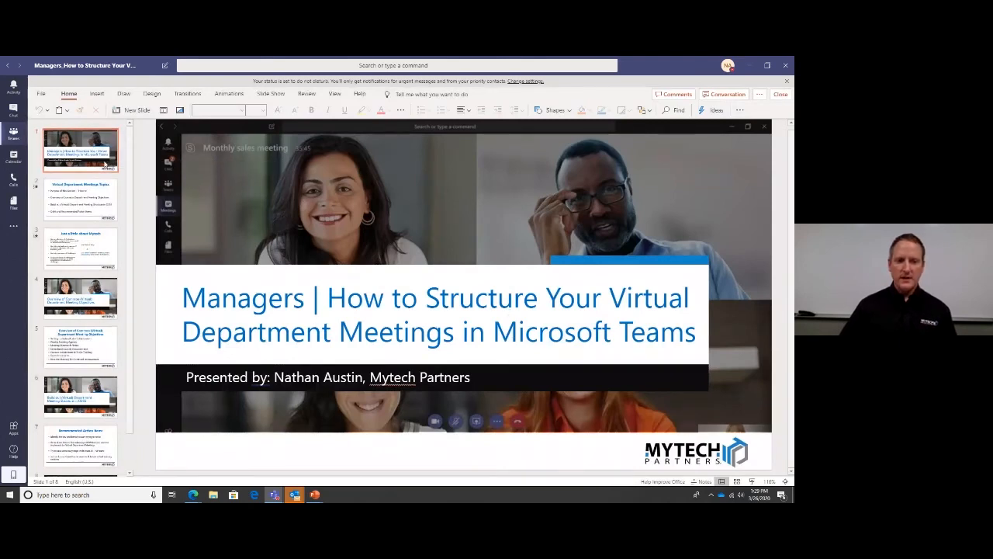
pyautogui.click(780, 95)
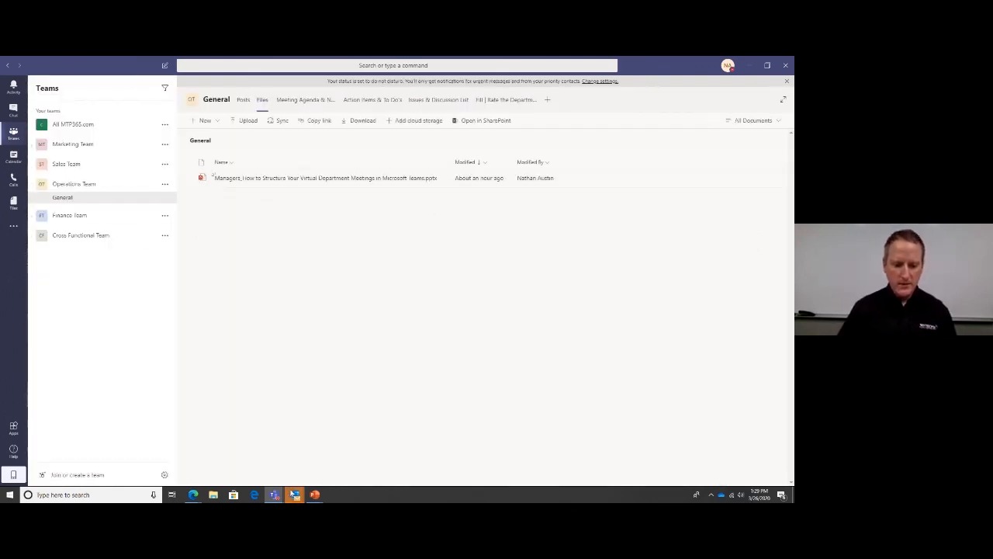
# - Switch to the running PowerPoint slide show
pyautogui.moveTo(315, 494)
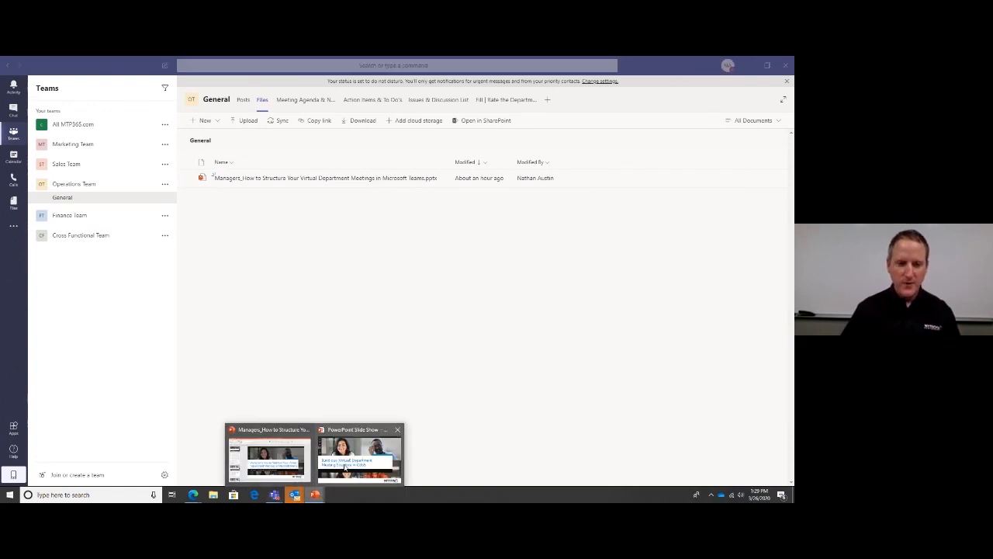